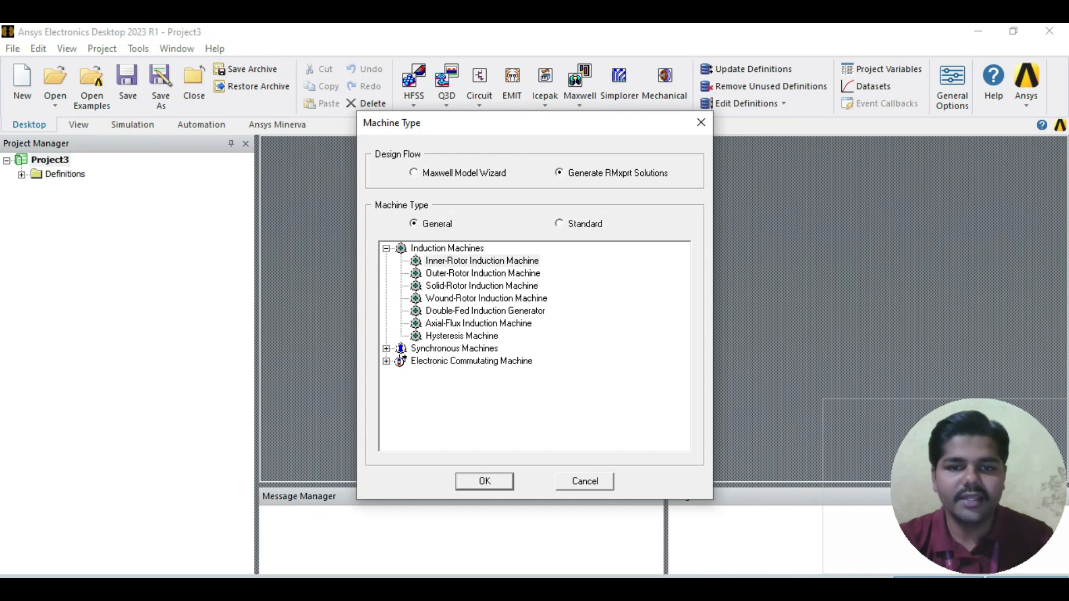
# Step: Create an RMxprt design of the standard machine type Three-Phase Induction Motor
pyautogui.click(559, 223)
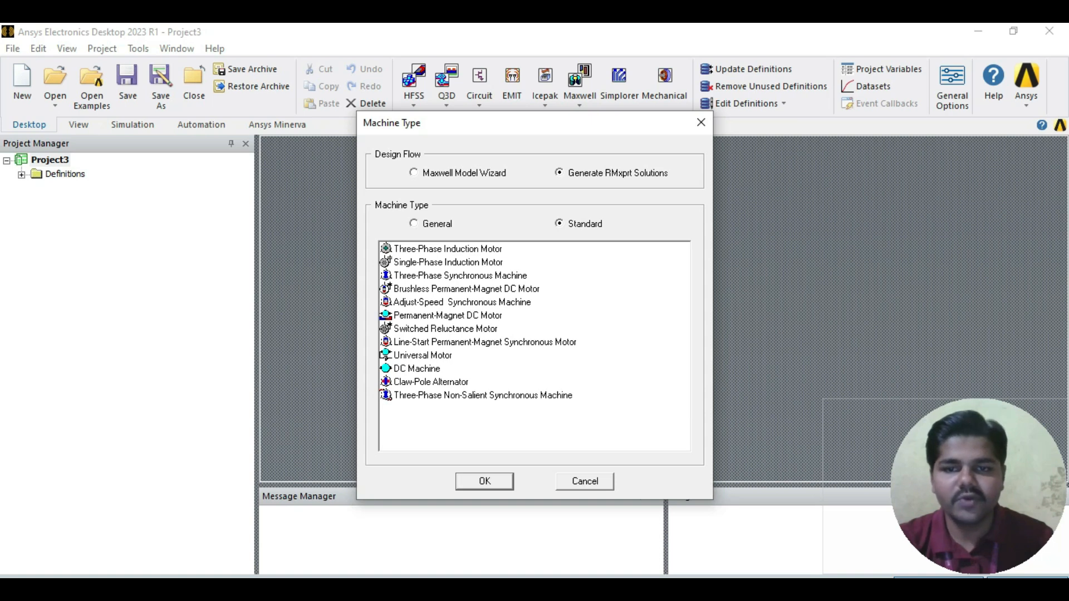
pyautogui.click(448, 249)
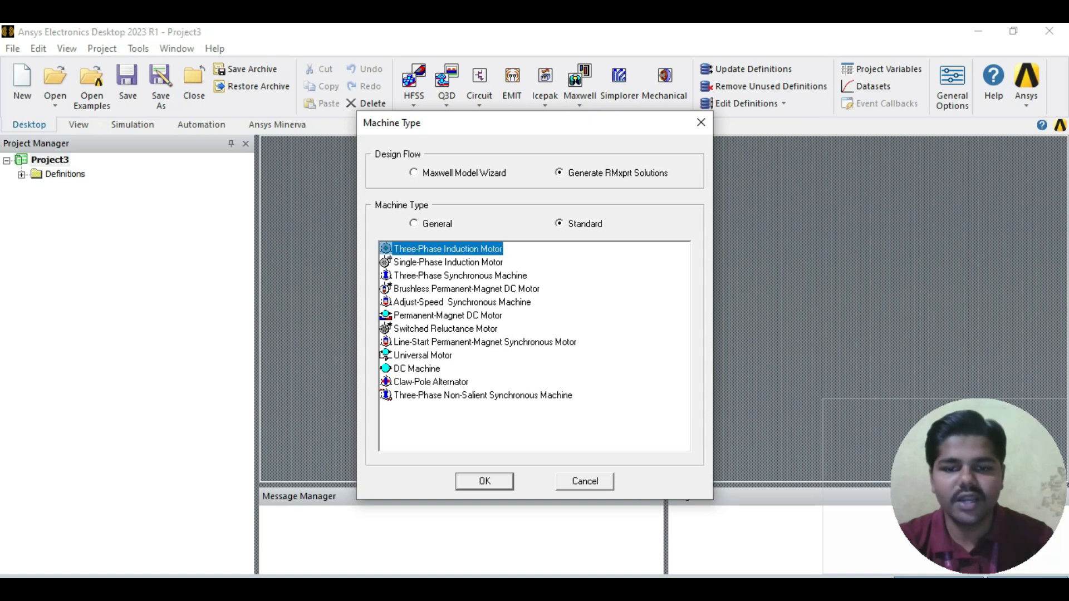
pyautogui.click(485, 481)
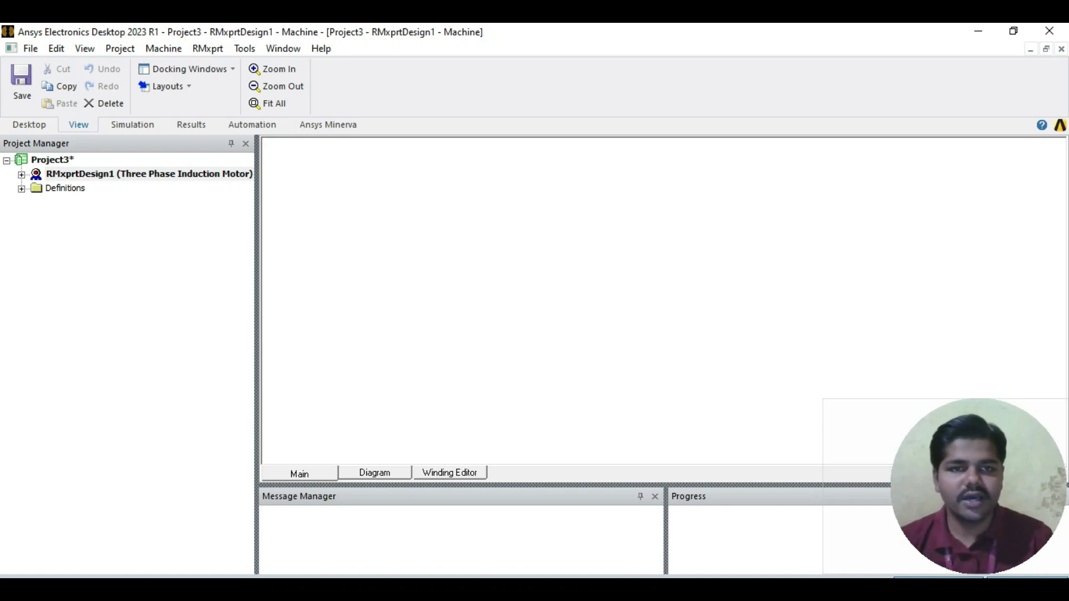
# Step: Open the machine's properties, consult the Machine Data slide in PowerPoint, and set the number of poles to 4
pyautogui.click(22, 175)
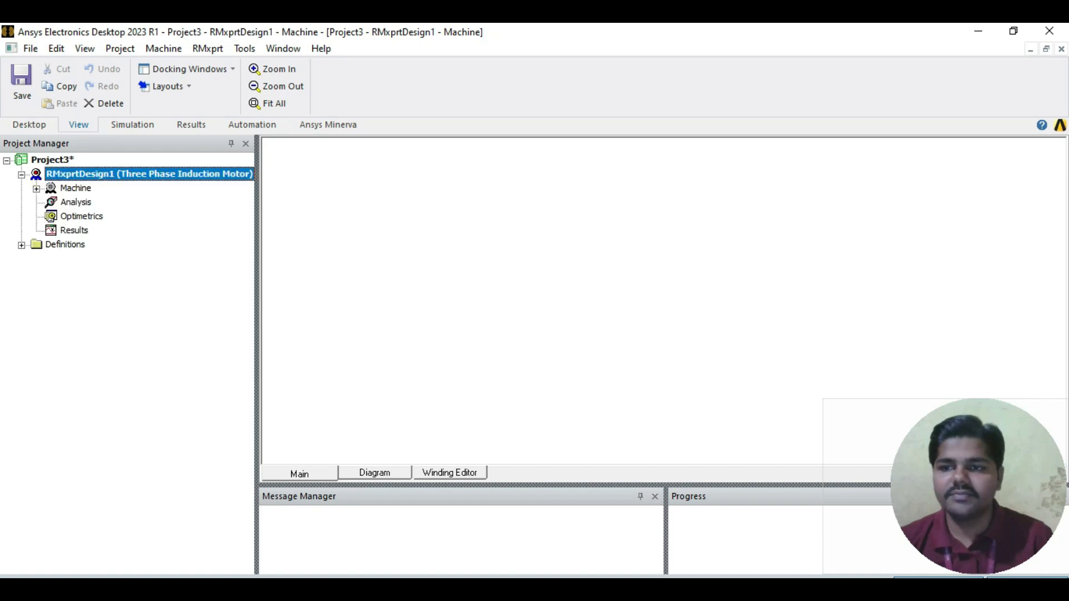
pyautogui.click(36, 189)
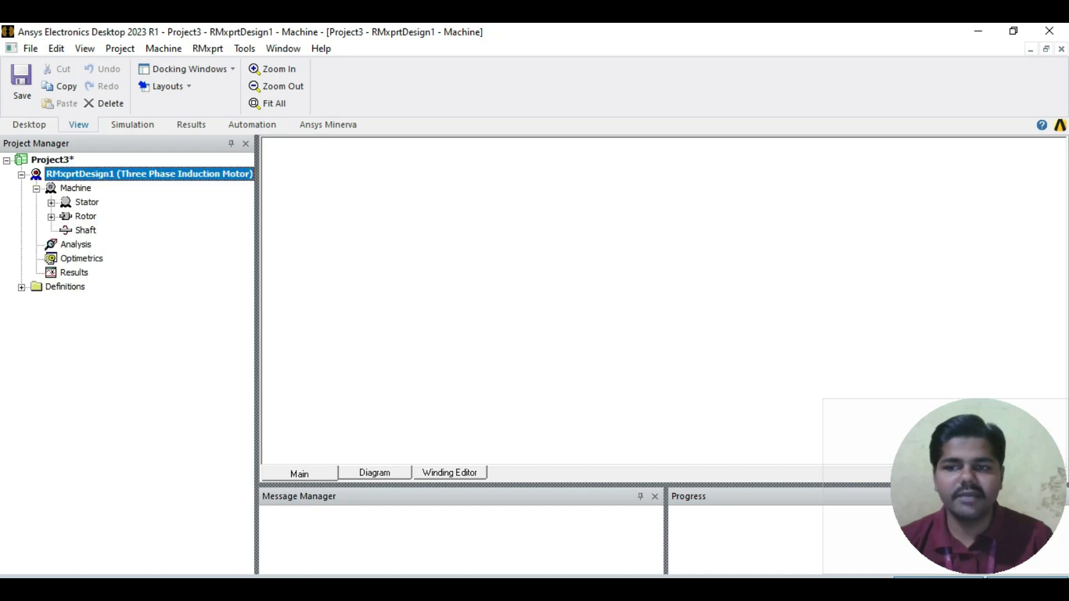
pyautogui.doubleClick(76, 188)
pyautogui.click(435, 244)
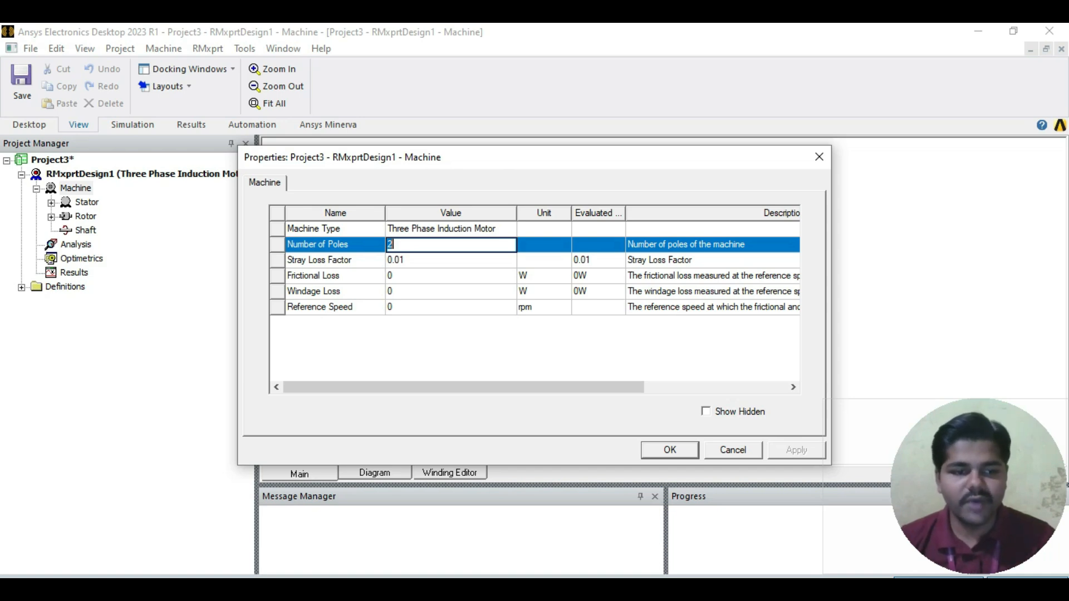
pyautogui.moveTo(546, 588)
pyautogui.click(546, 539)
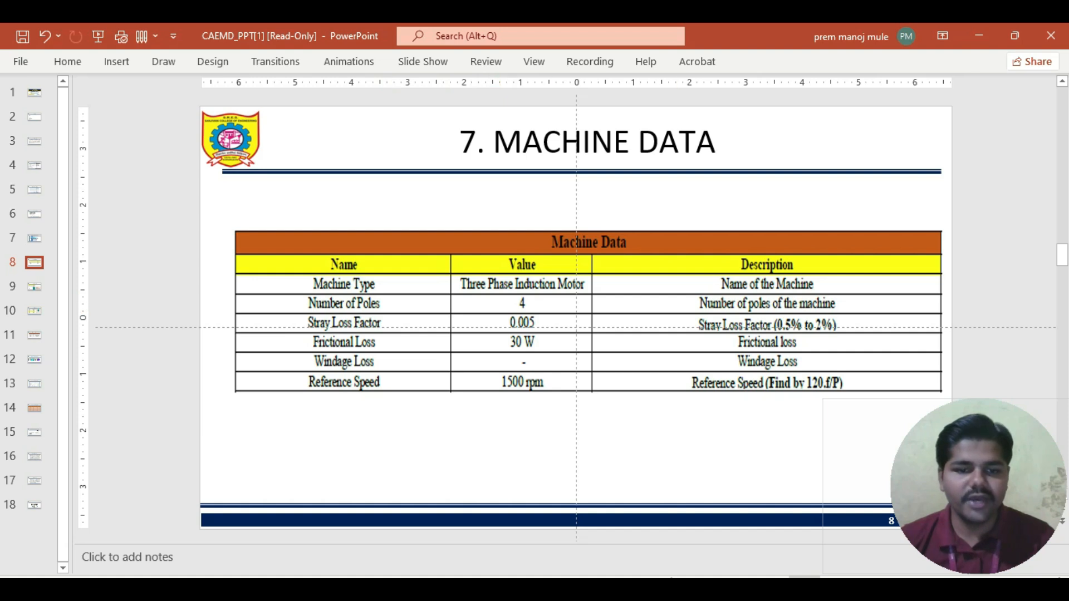
pyautogui.hotkey('alt', 'Tab')
pyautogui.write('4')
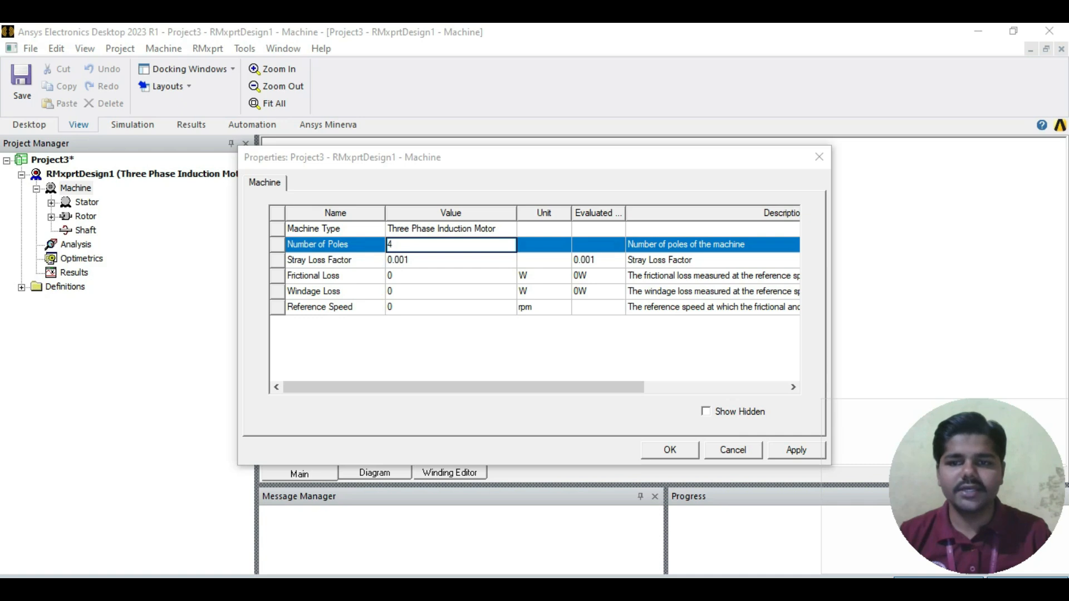
# Step: Set the machine's stray loss factor to 0.005
pyautogui.click(451, 260)
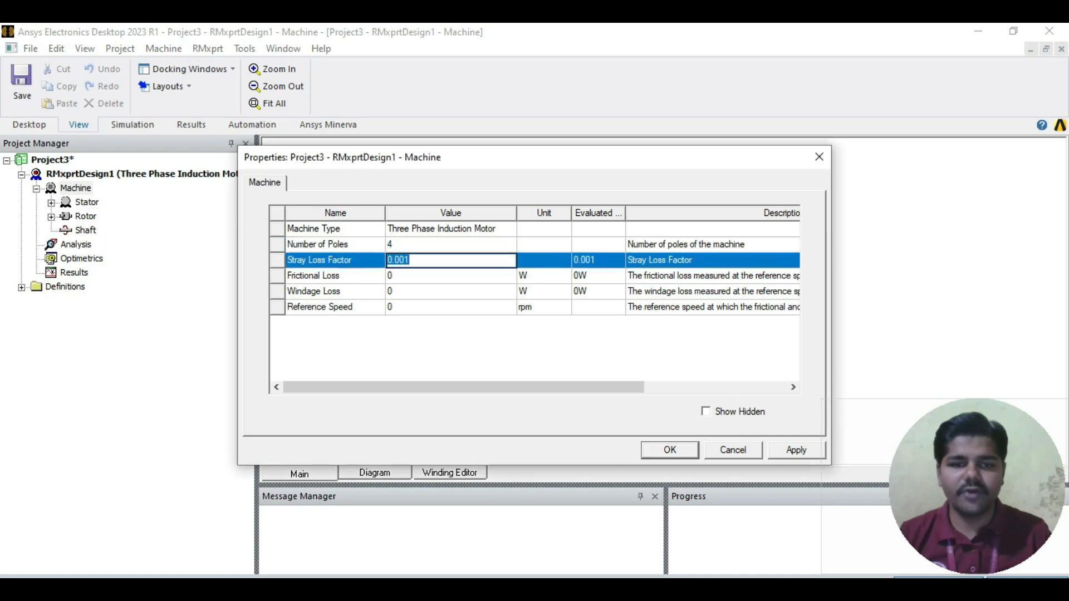
pyautogui.click(413, 260)
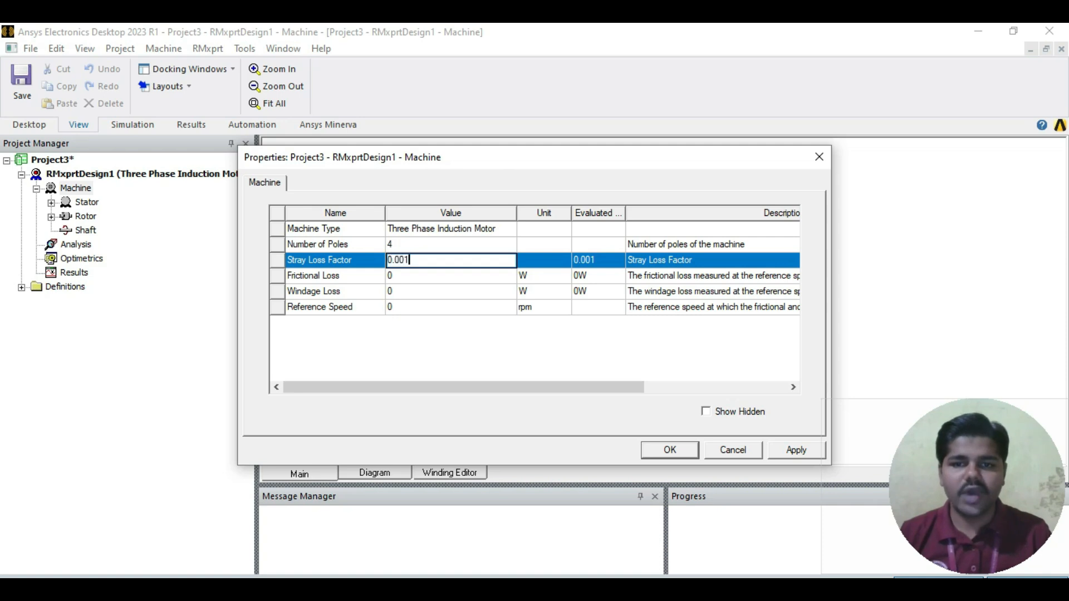
pyautogui.press('BackSpace')
pyautogui.write('5')
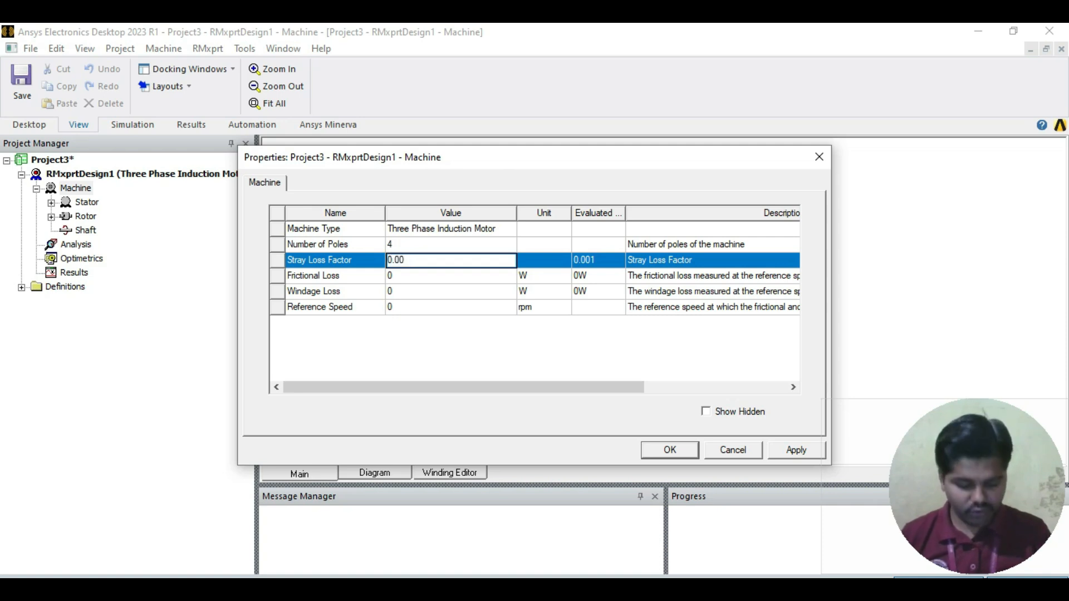
pyautogui.press('Return')
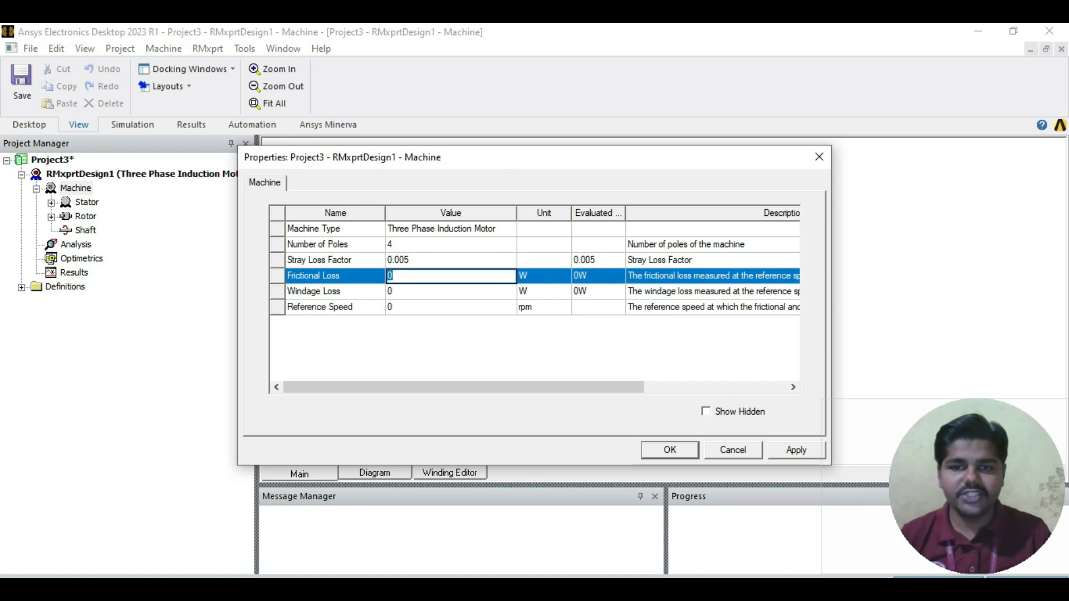
# Step: Following the Machine Data slide, set the frictional loss to 30 W and the reference speed to 1500 rpm, and confirm the machine properties
pyautogui.hotkey('alt', 'Tab')
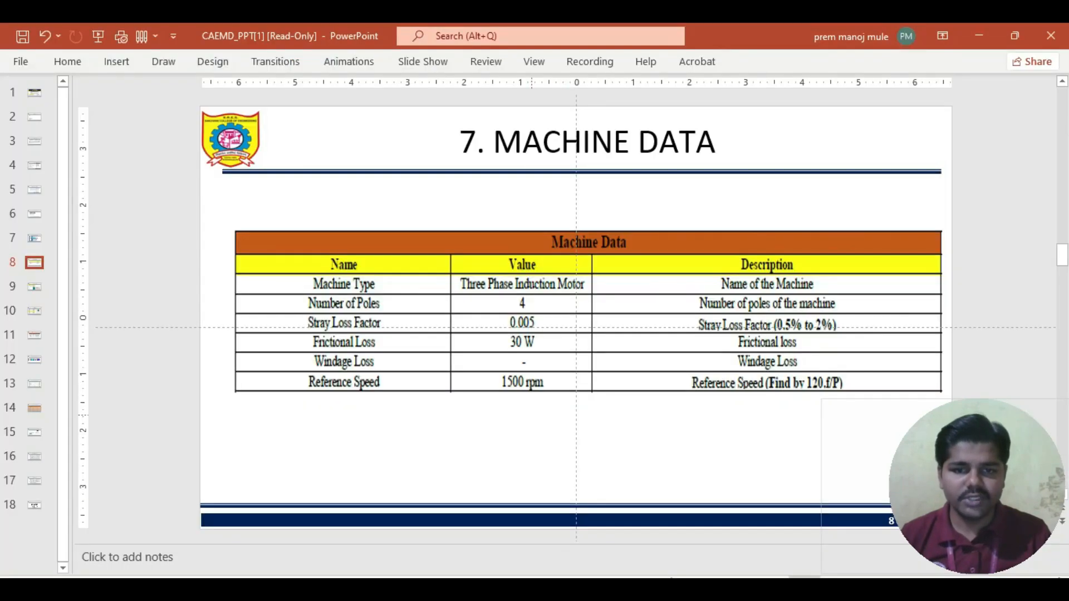
pyautogui.hotkey('alt', 'Tab')
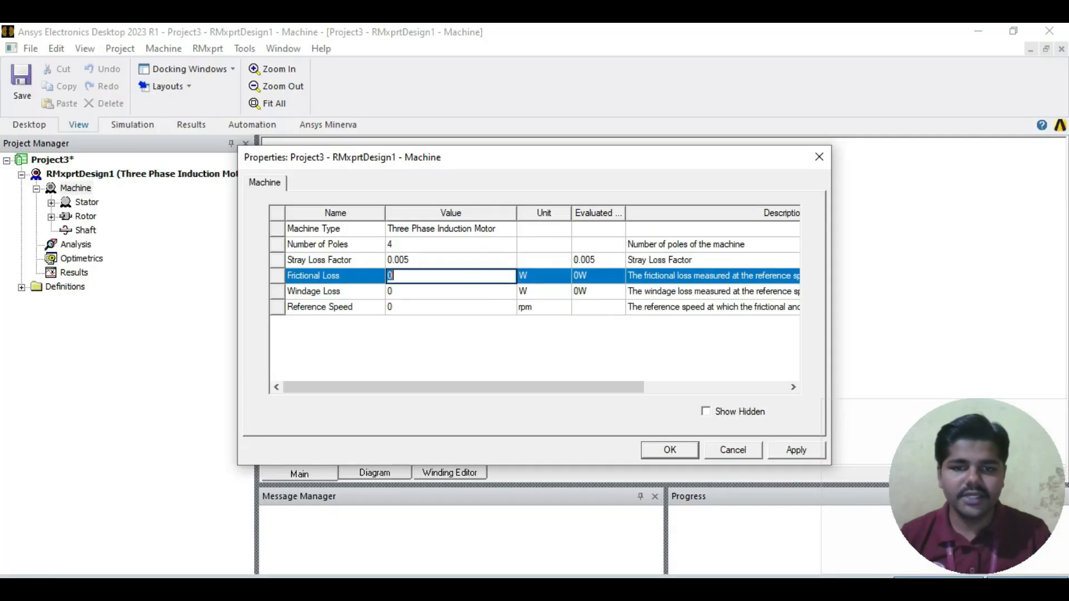
pyautogui.write('30')
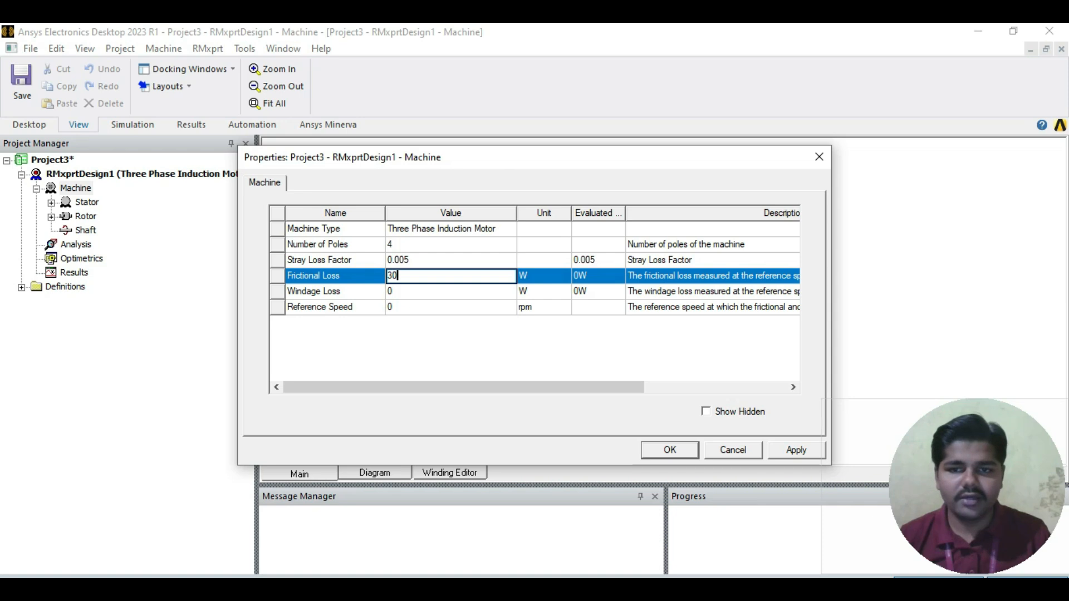
pyautogui.click(450, 307)
pyautogui.write('1500')
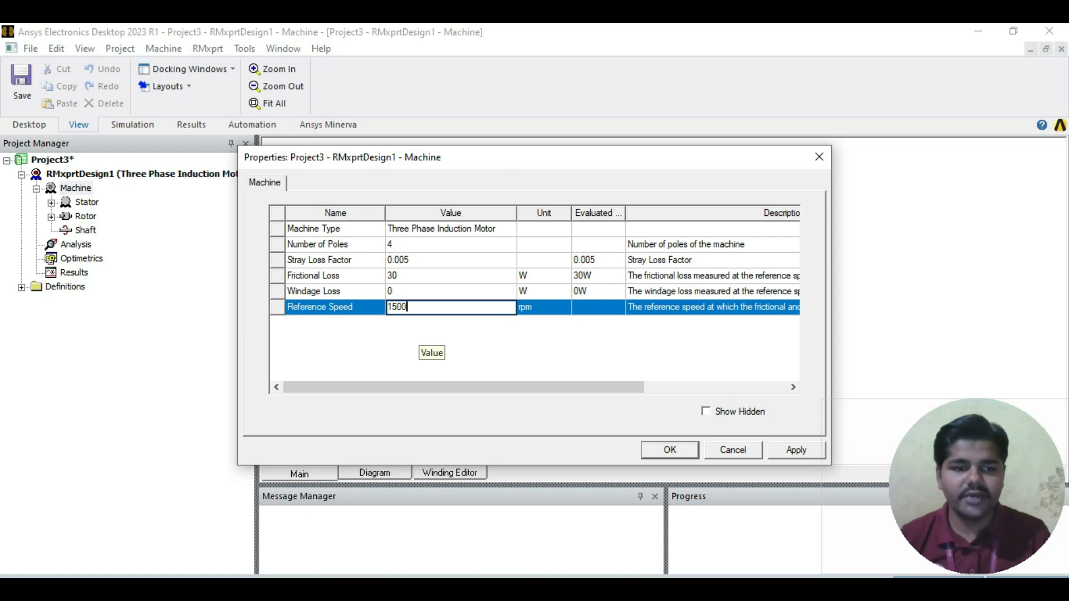
pyautogui.press('Return')
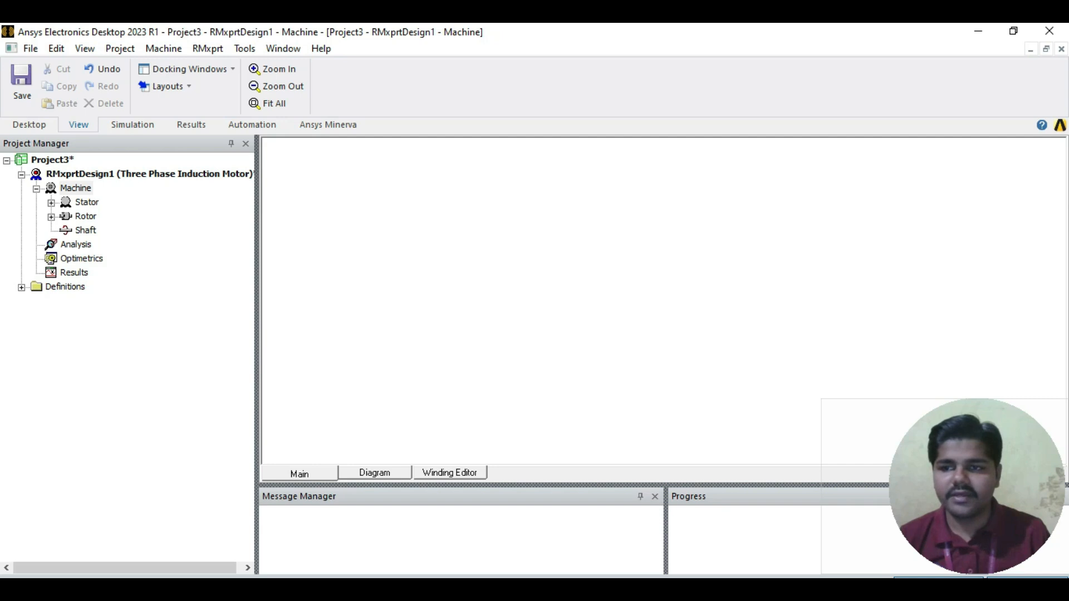
# Step: Open the stator's properties and set the outer diameter of the core to 250 mm
pyautogui.click(52, 203)
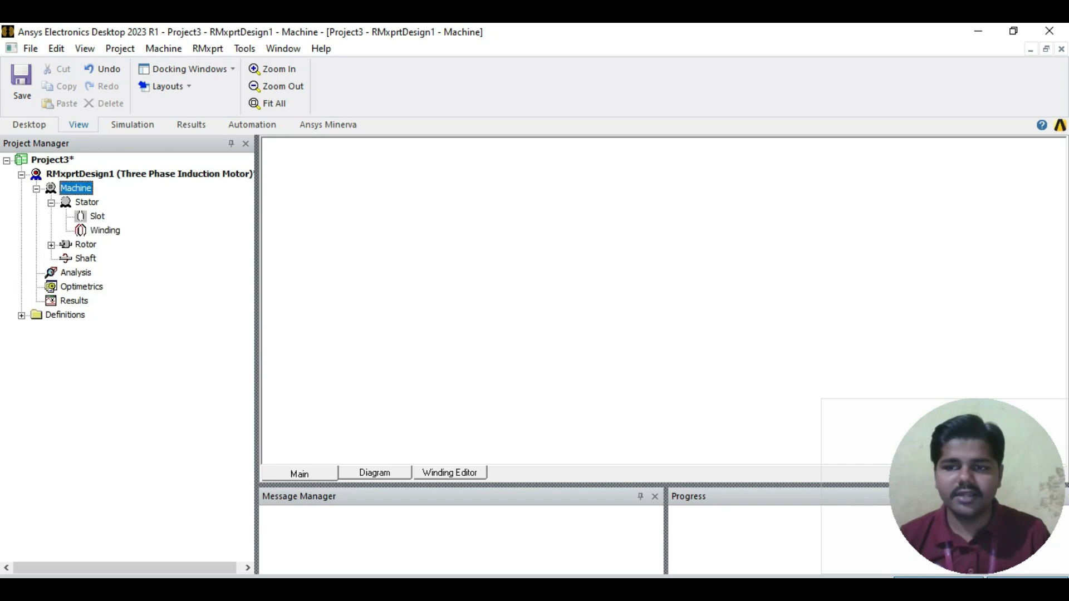
pyautogui.doubleClick(87, 203)
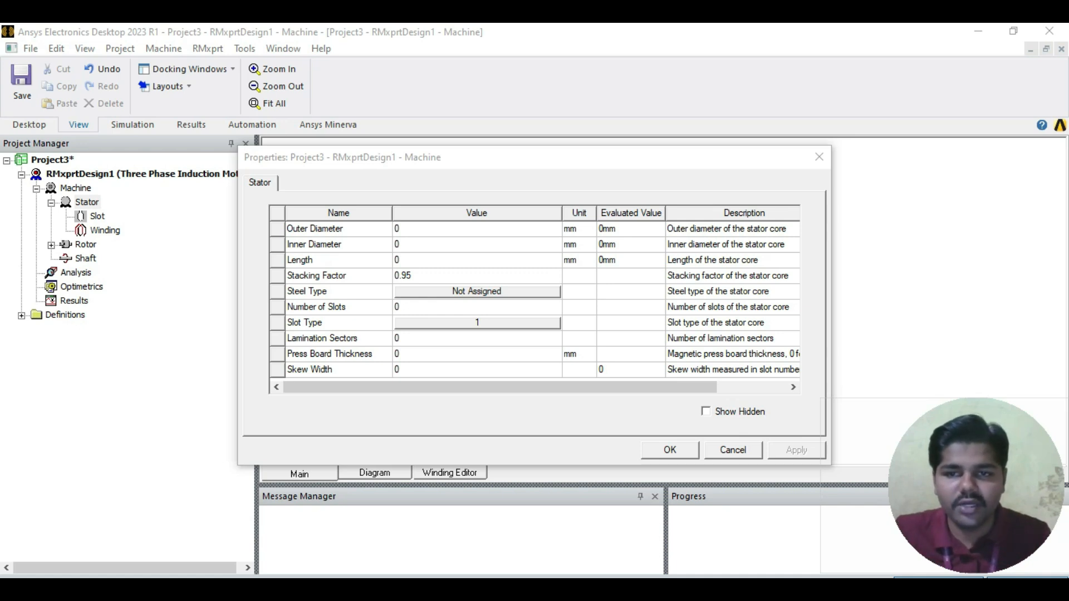
pyautogui.click(477, 229)
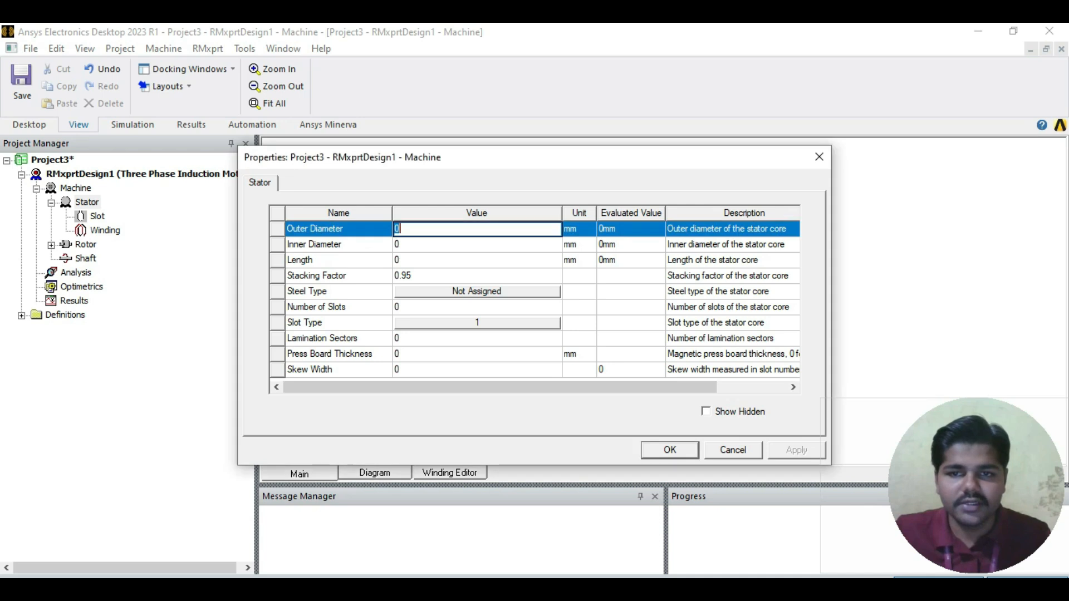
pyautogui.write('250')
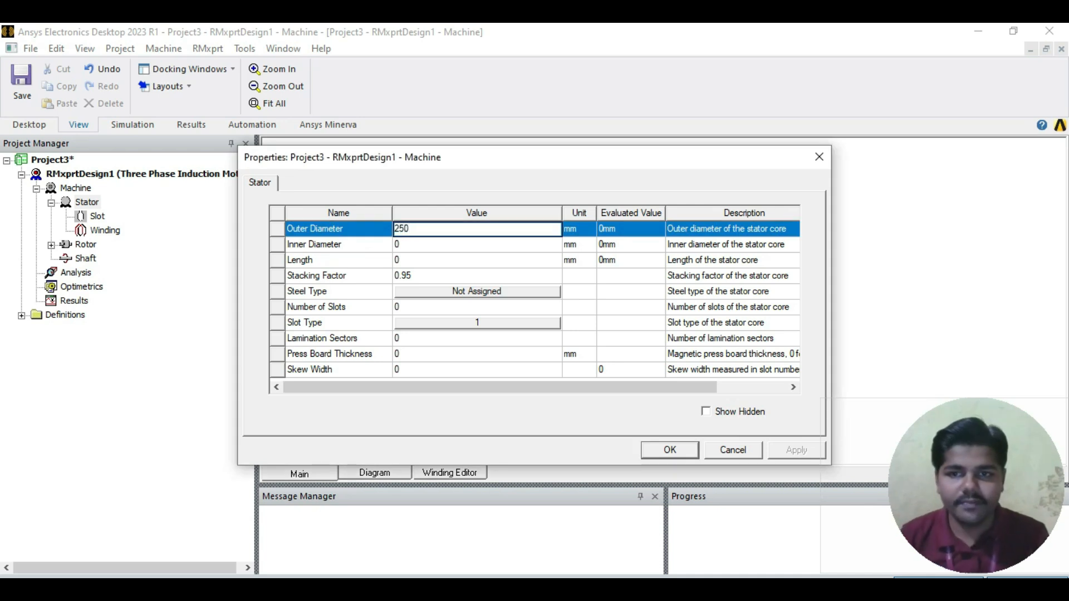
# Step: Following the Stator Data slide in PowerPoint, set the stator core's inner diameter to 148 mm and its length to 250 mm
pyautogui.hotkey('alt', 'Tab')
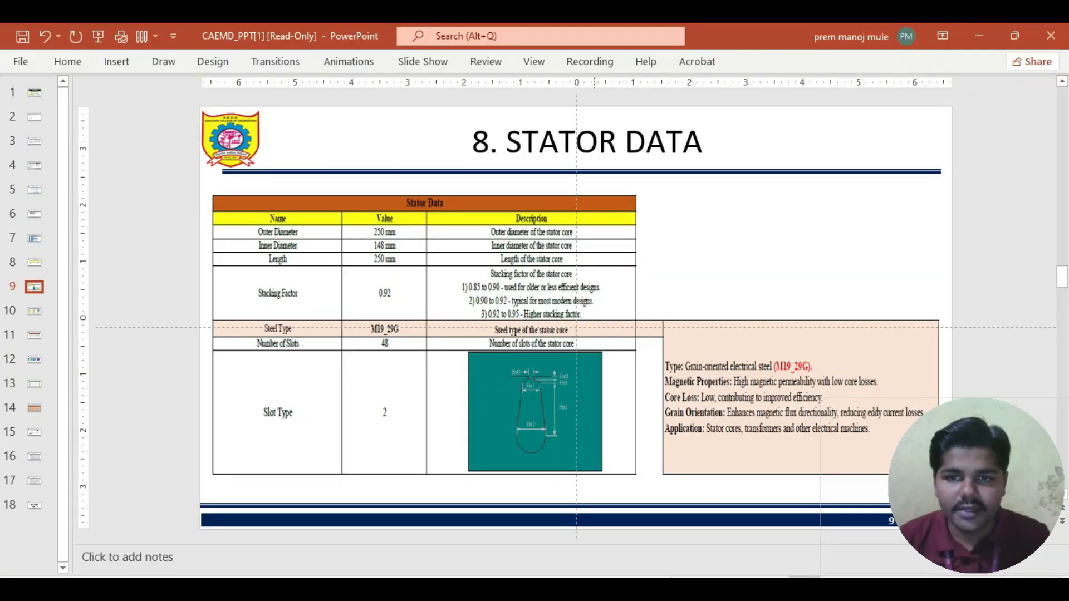
pyautogui.hotkey('alt', 'Tab')
pyautogui.click(477, 244)
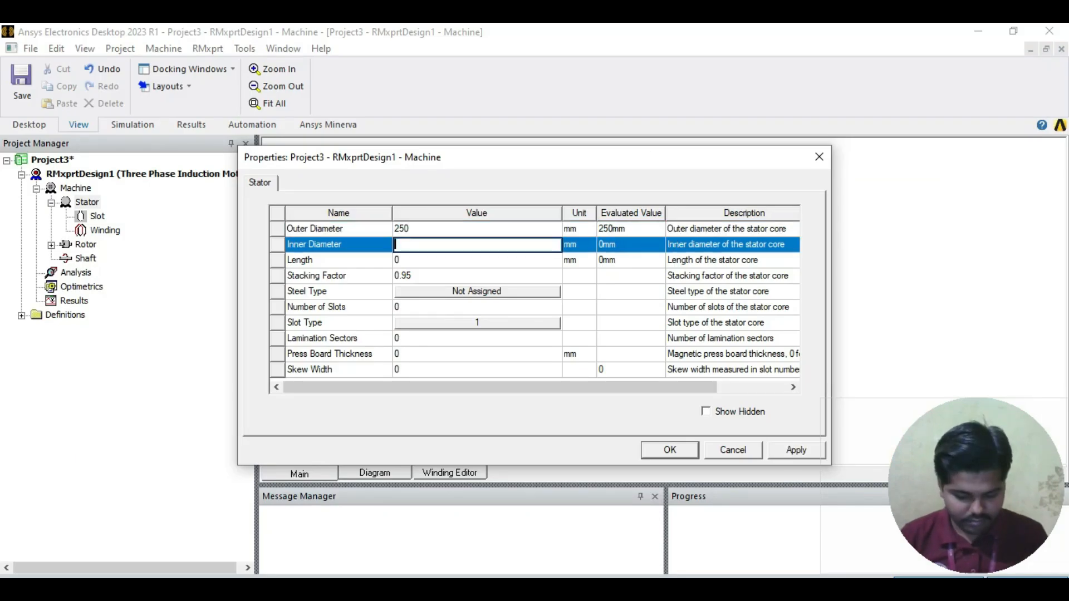
pyautogui.write('148')
pyautogui.click(476, 260)
pyautogui.write('250')
# Step: Set the stator core's stacking factor to 0.92
pyautogui.hotkey('alt', 'Tab')
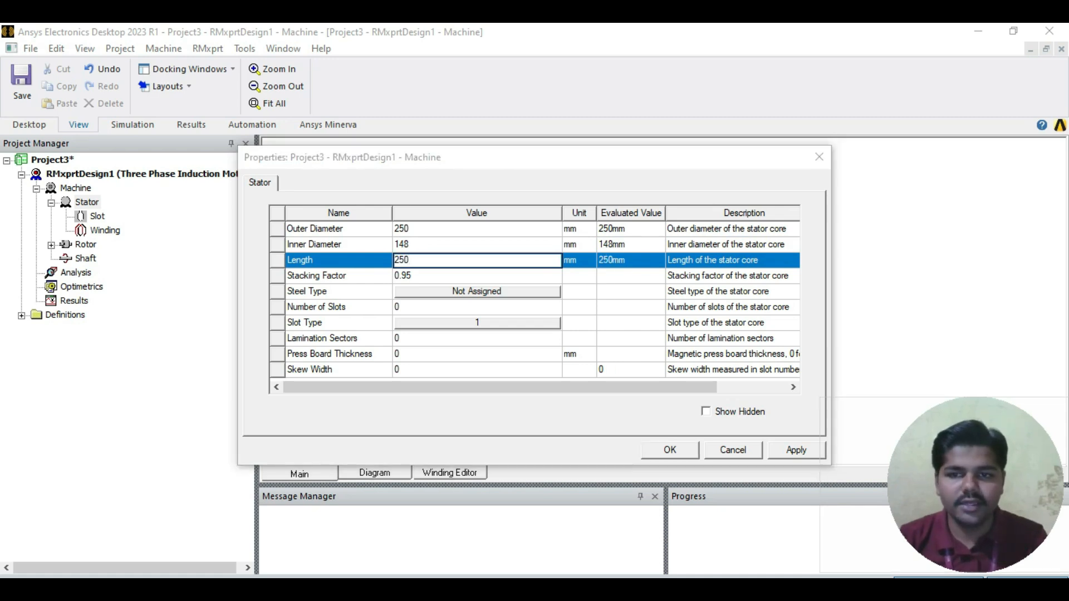
pyautogui.click(477, 275)
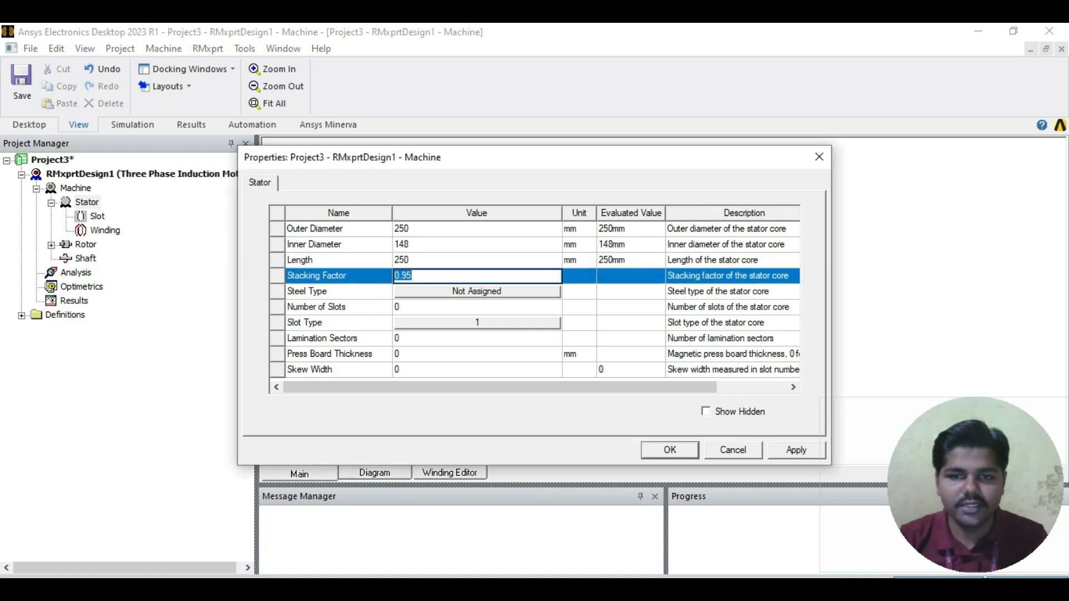
pyautogui.write('0.92')
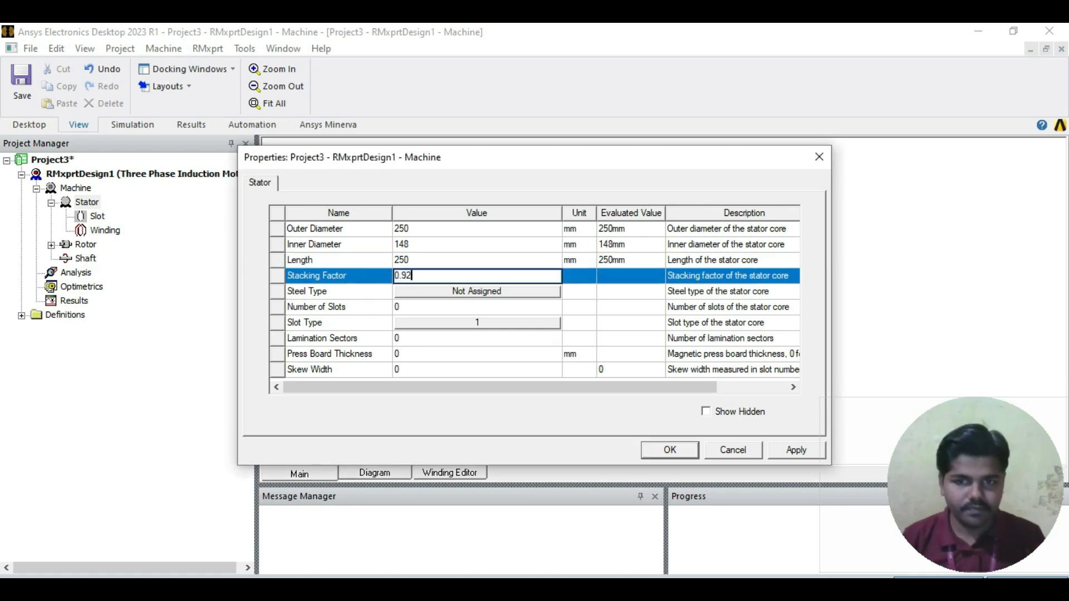
# Step: Assign the steel M19_29G from the material library to the stator core
pyautogui.click(477, 292)
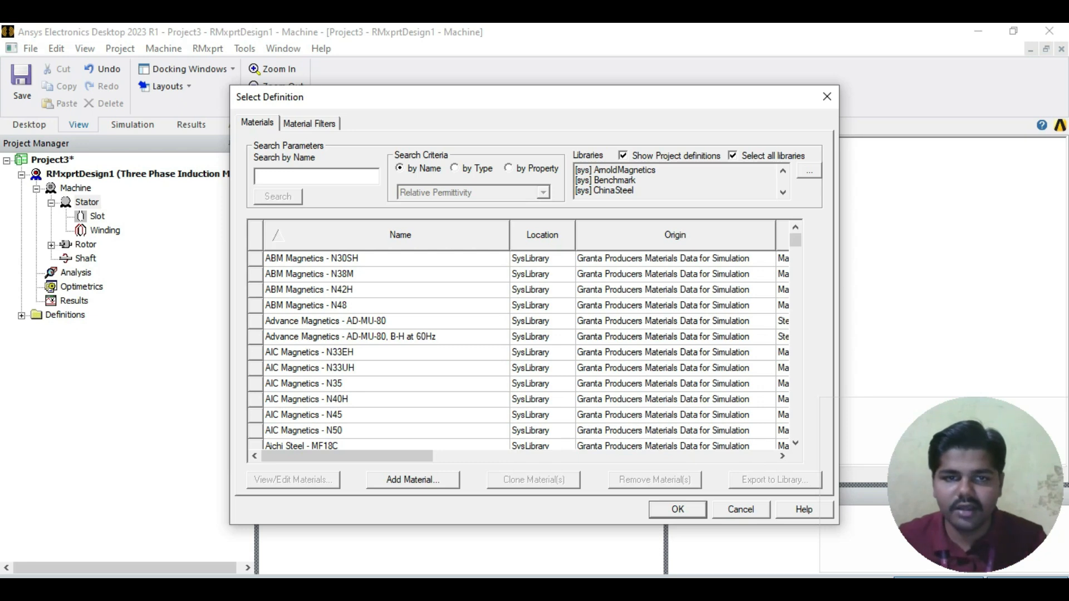
pyautogui.write('M')
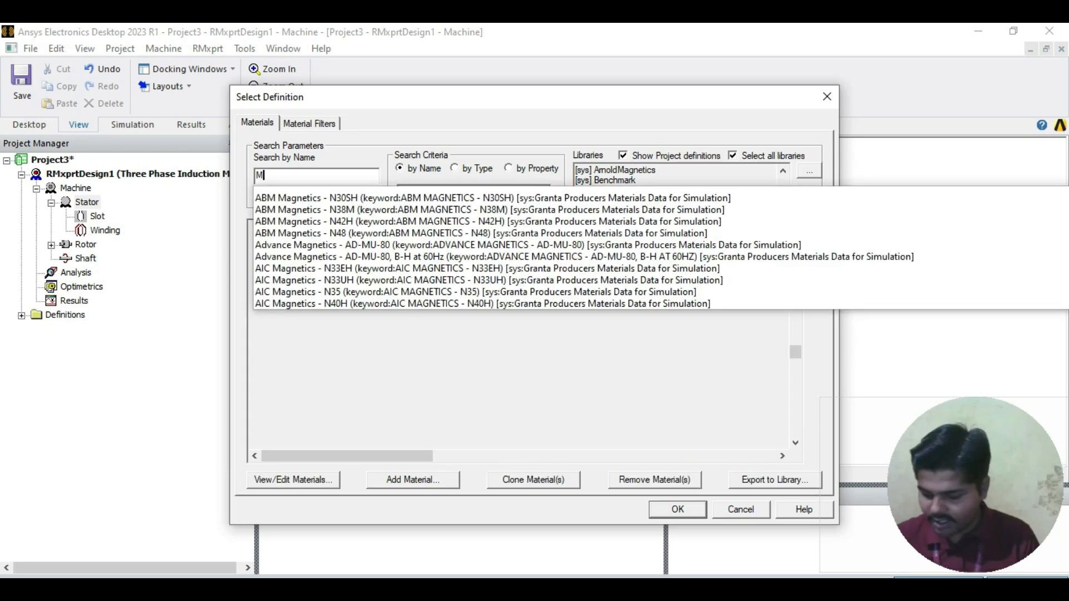
pyautogui.write('19_29')
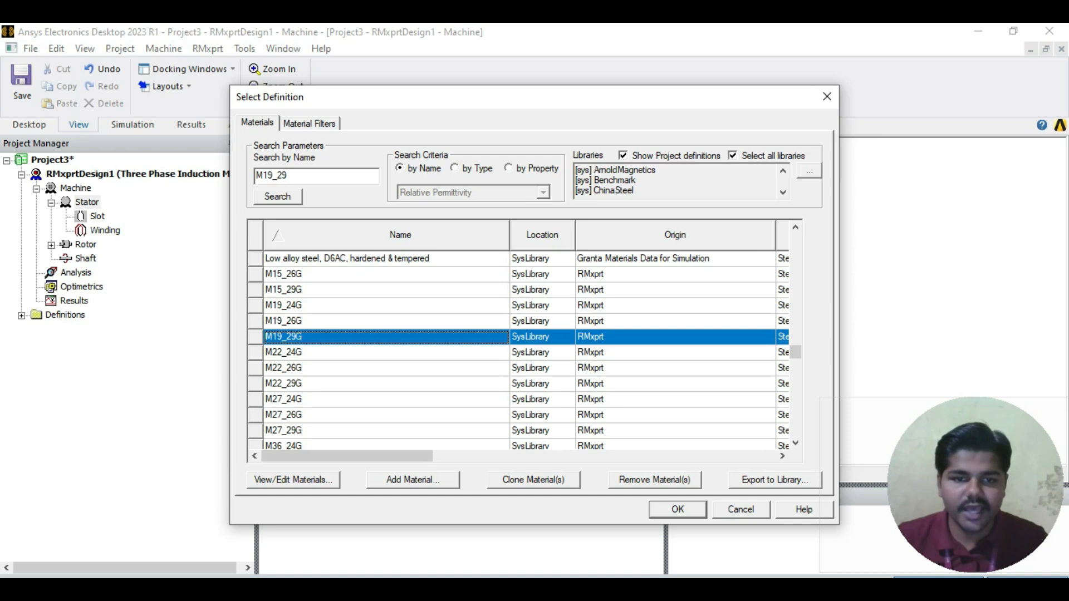
pyautogui.click(678, 510)
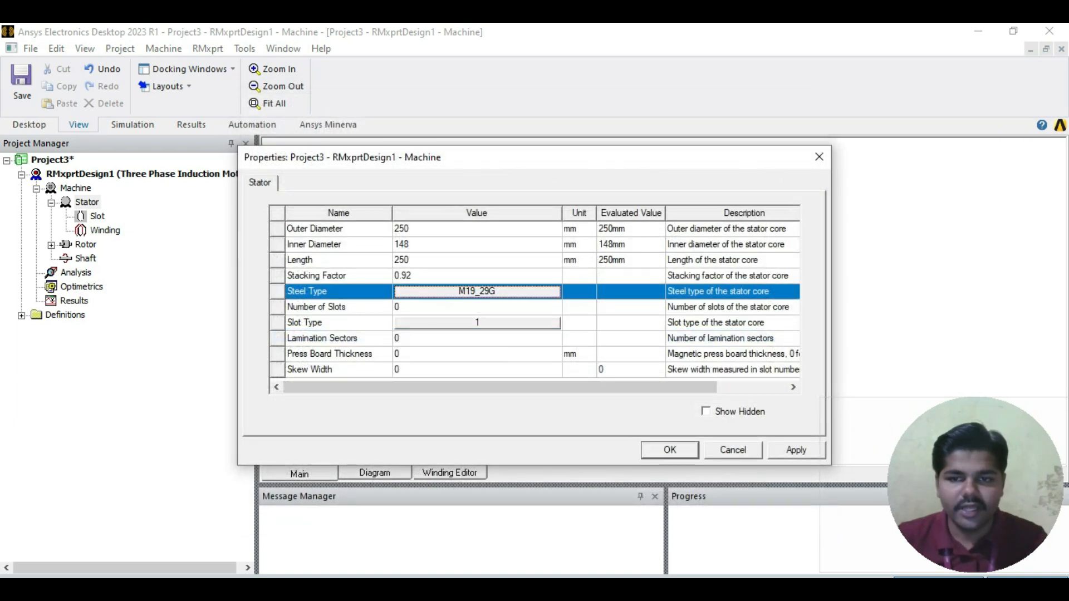
# Step: Give the stator 48 slots of slot type 2, and apply and confirm the stator properties
pyautogui.click(478, 308)
pyautogui.write('48')
pyautogui.click(478, 323)
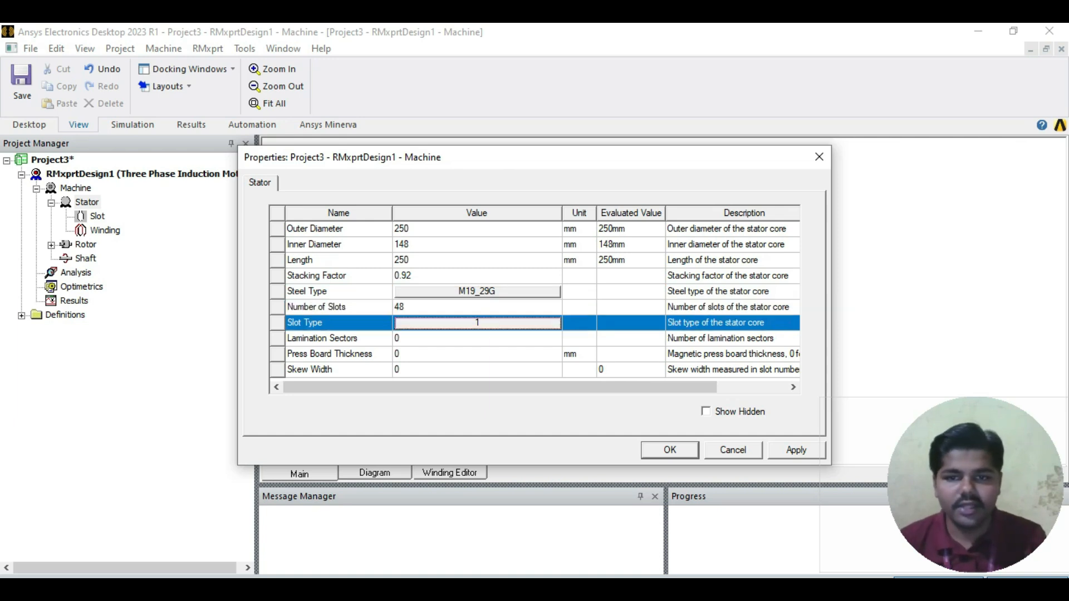
pyautogui.click(467, 192)
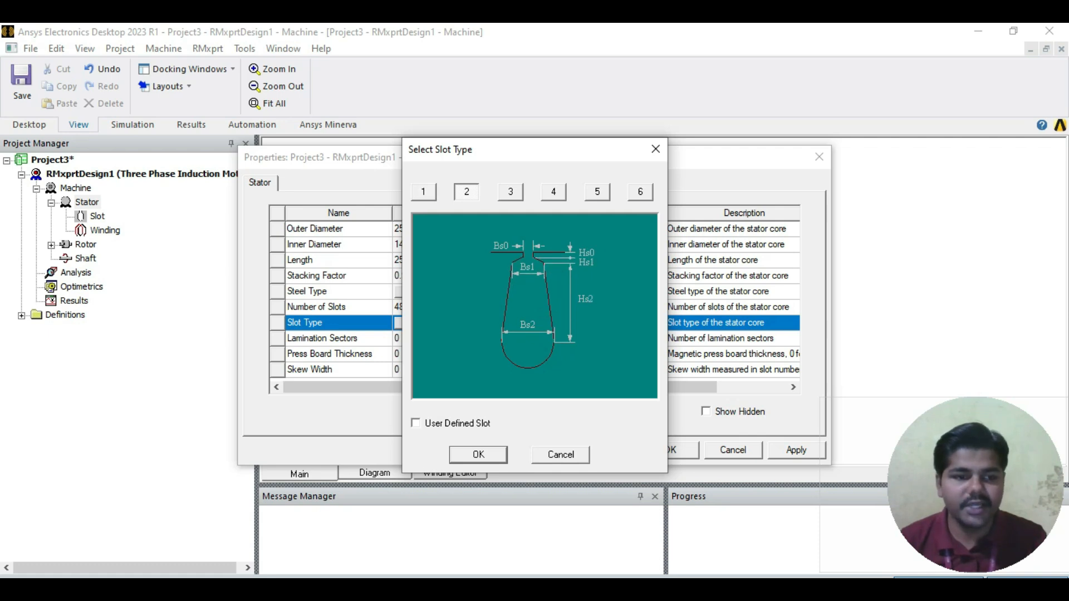
pyautogui.click(479, 455)
pyautogui.hscroll(1, 534, 300)
pyautogui.hscroll(-1, 535, 300)
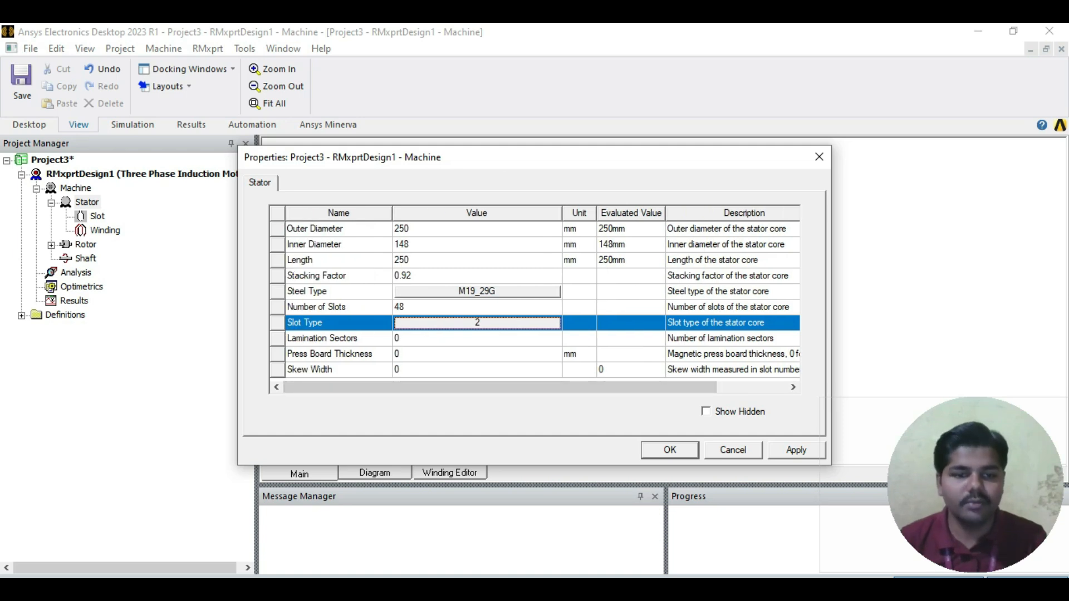
pyautogui.click(796, 450)
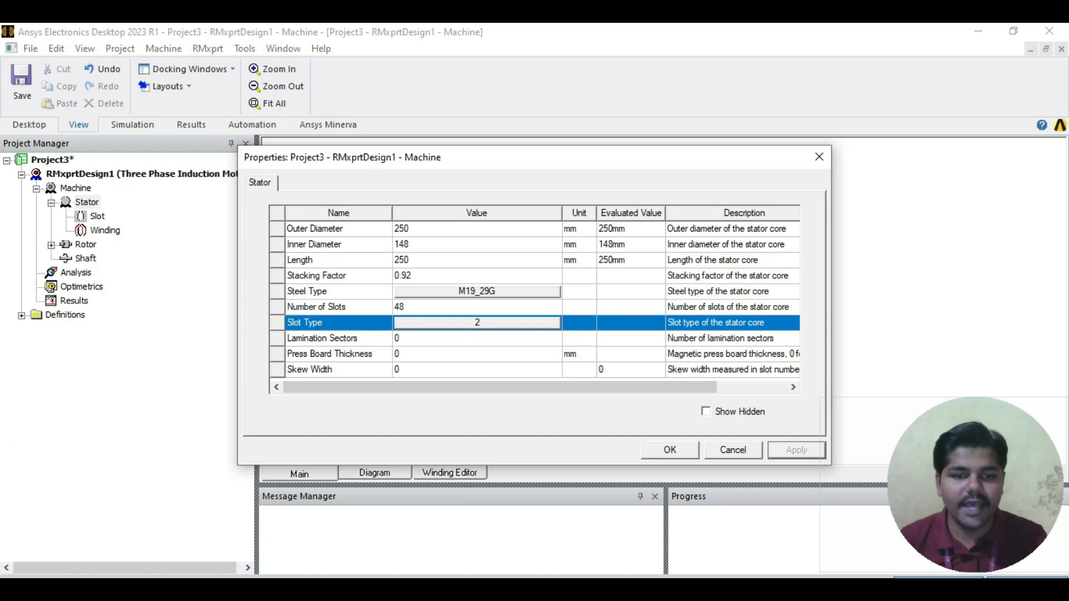
pyautogui.click(670, 450)
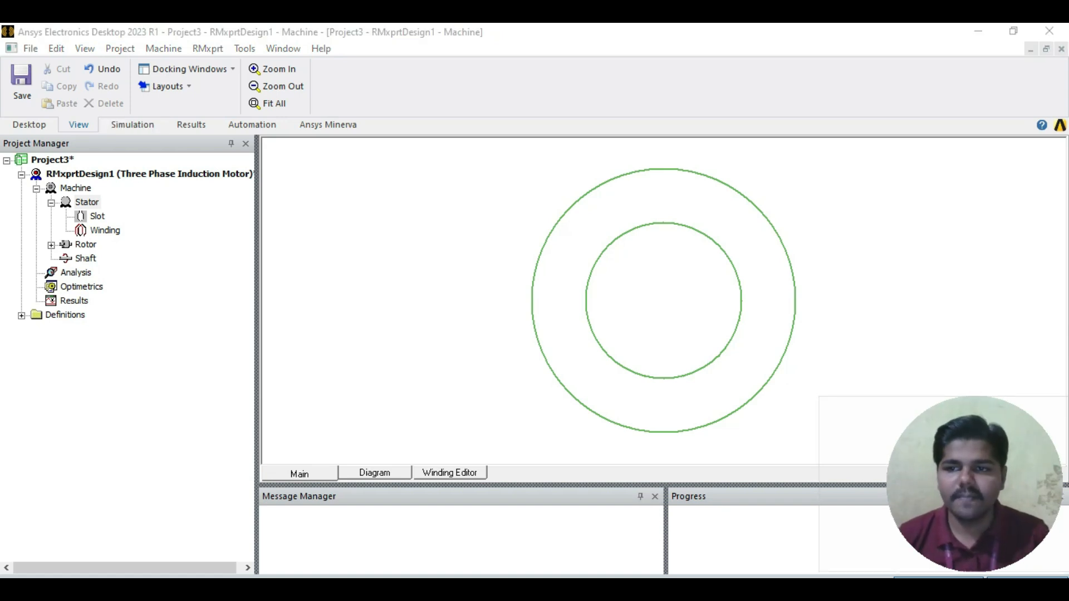
# Step: Turn off Auto Design for the stator slot, apply the change and close the slot properties
pyautogui.doubleClick(97, 217)
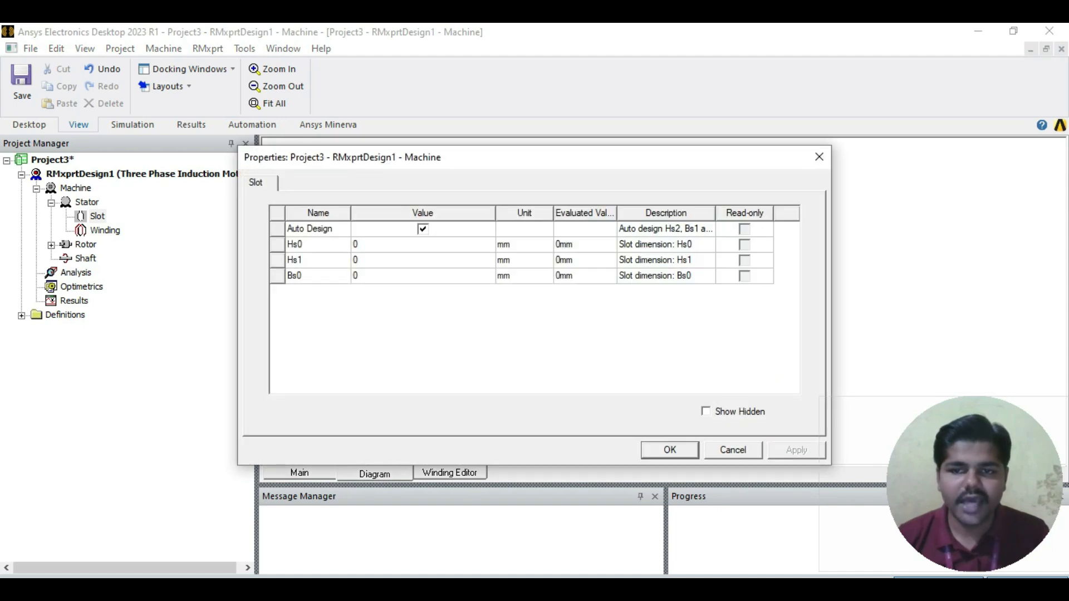
pyautogui.click(423, 230)
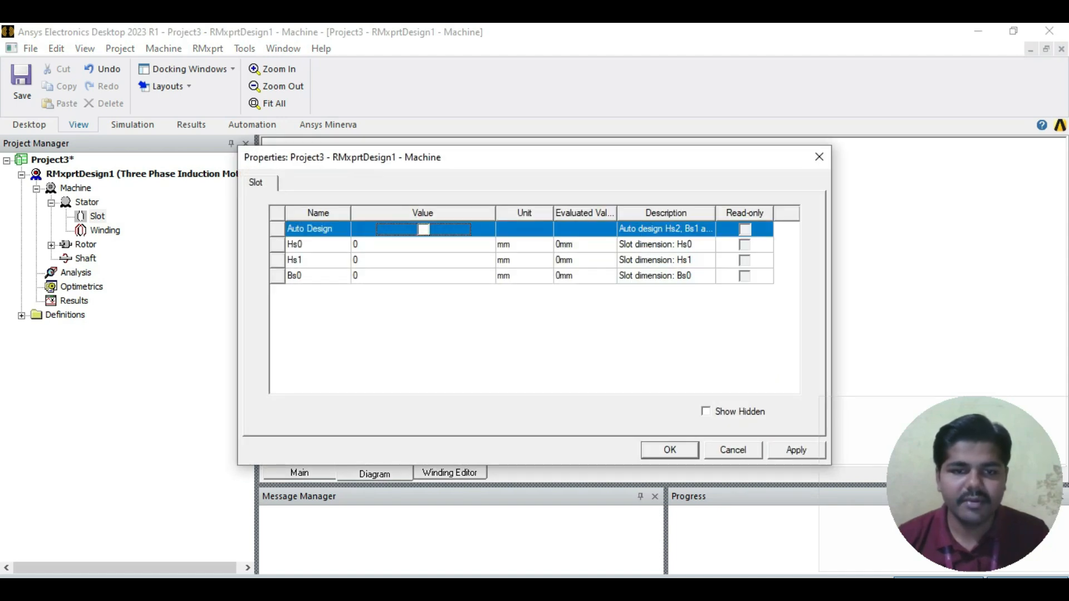
pyautogui.click(797, 450)
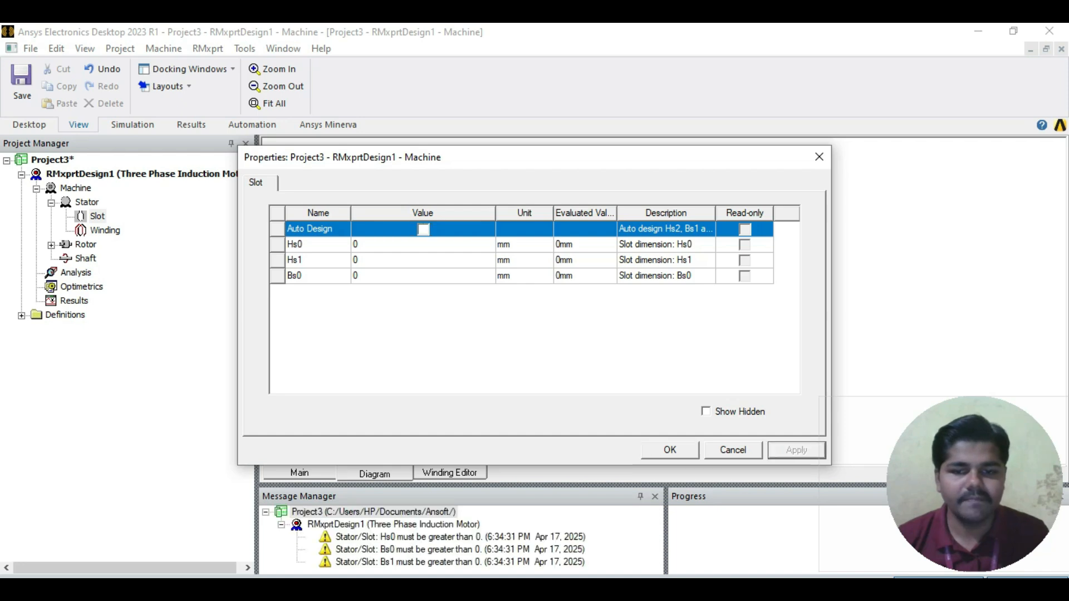
pyautogui.click(820, 157)
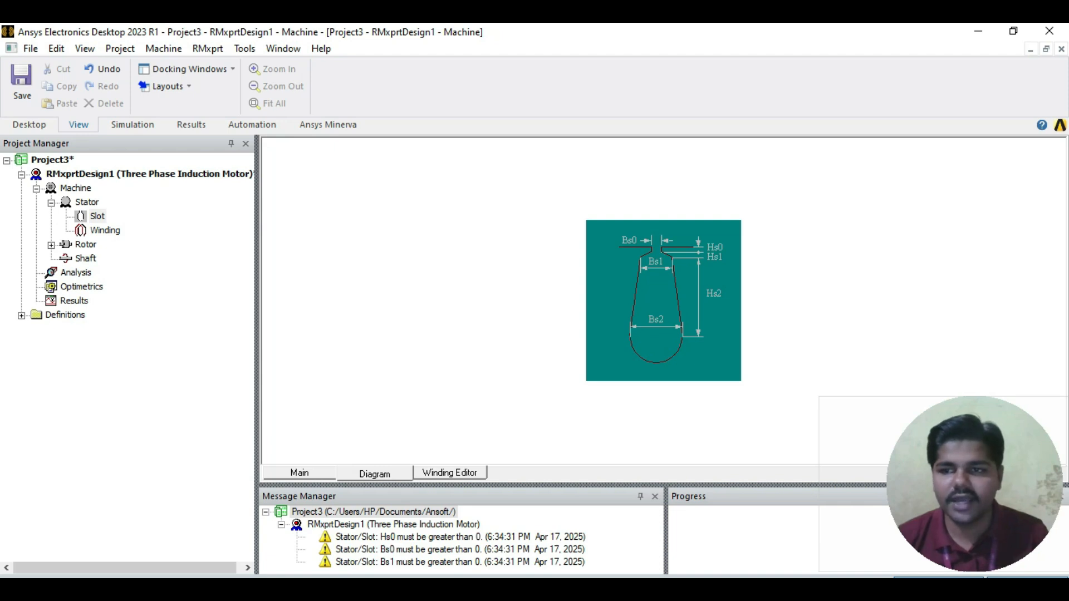
# Step: Following the Stator Slot Data table in ABC.pdf, set the stator slot's Hs0 to 0.8 mm, Hs1 to 1.05 mm and Hs2 to 12.9 mm
pyautogui.doubleClick(97, 217)
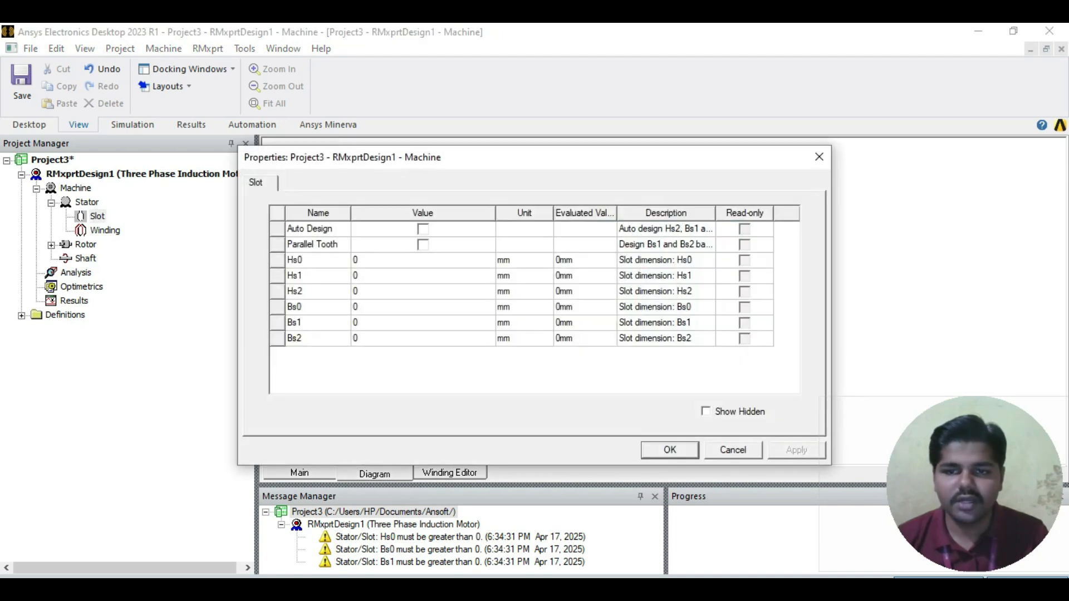
pyautogui.hotkey('alt', 'Tab')
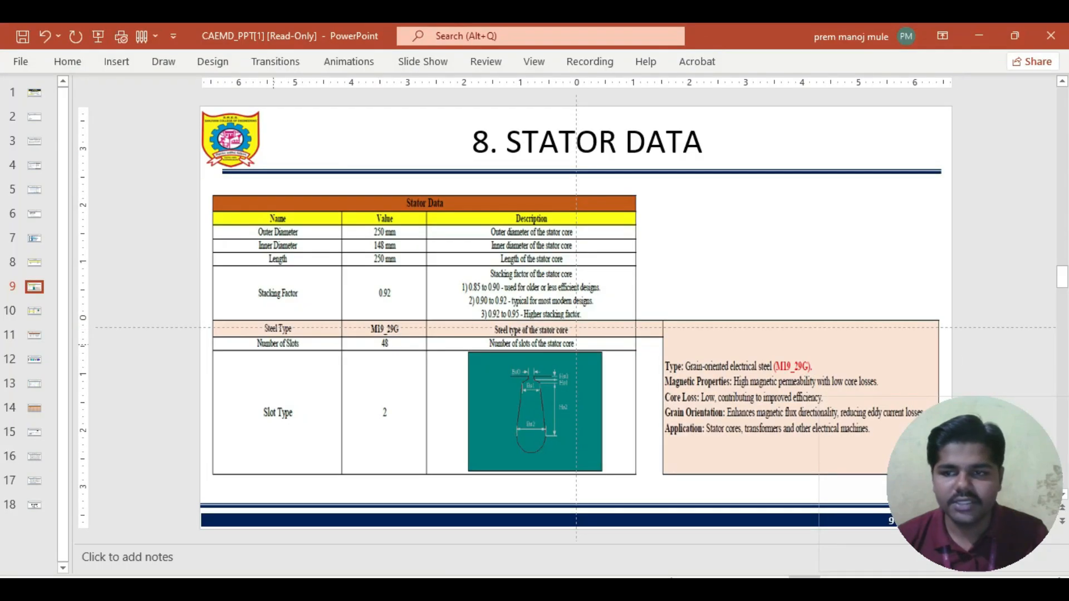
pyautogui.hotkey('alt', 'Tab')
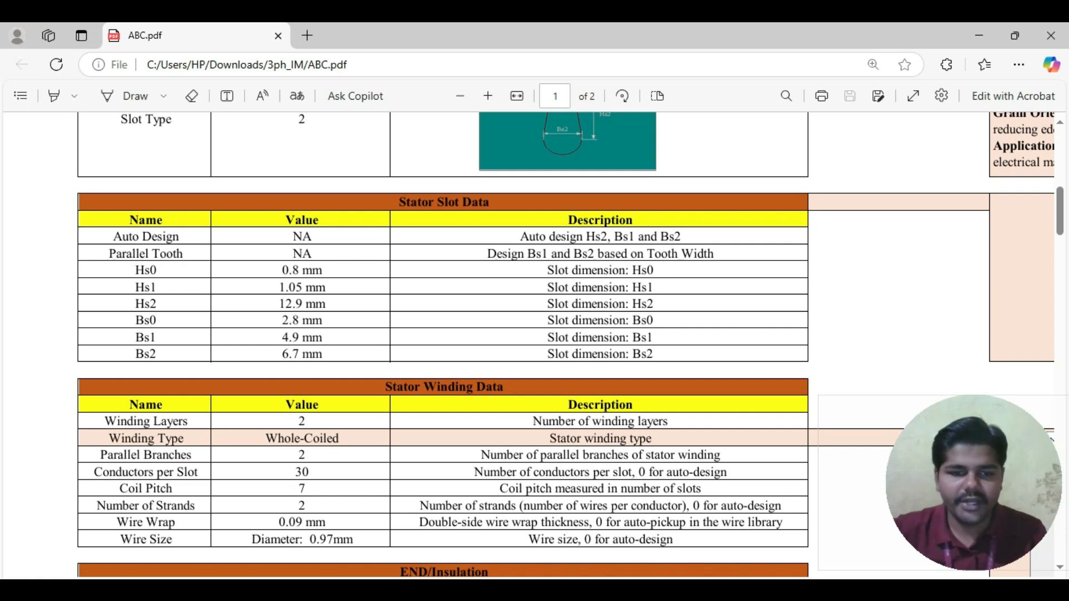
pyautogui.hotkey('alt', 'Tab')
pyautogui.click(423, 259)
pyautogui.write('0.8')
pyautogui.press('Return')
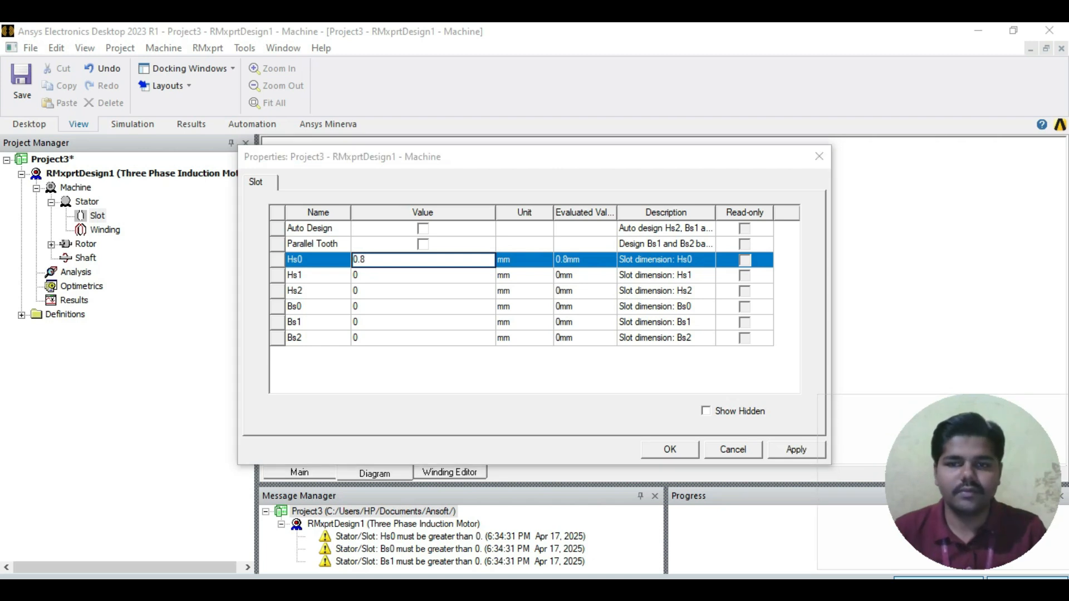
pyautogui.write('1.05')
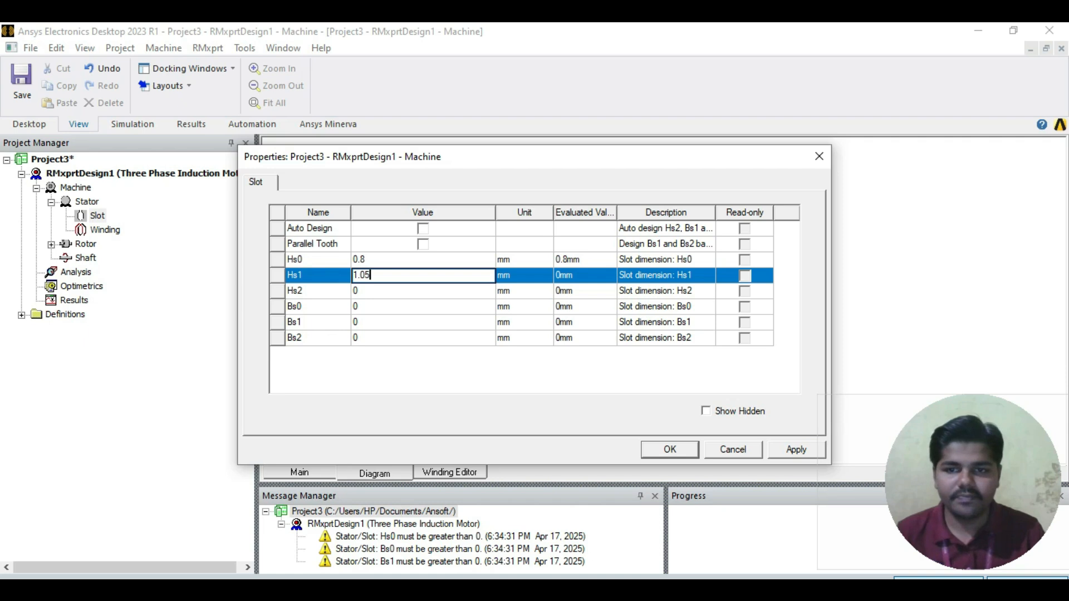
pyautogui.press('Return')
pyautogui.write('12.9')
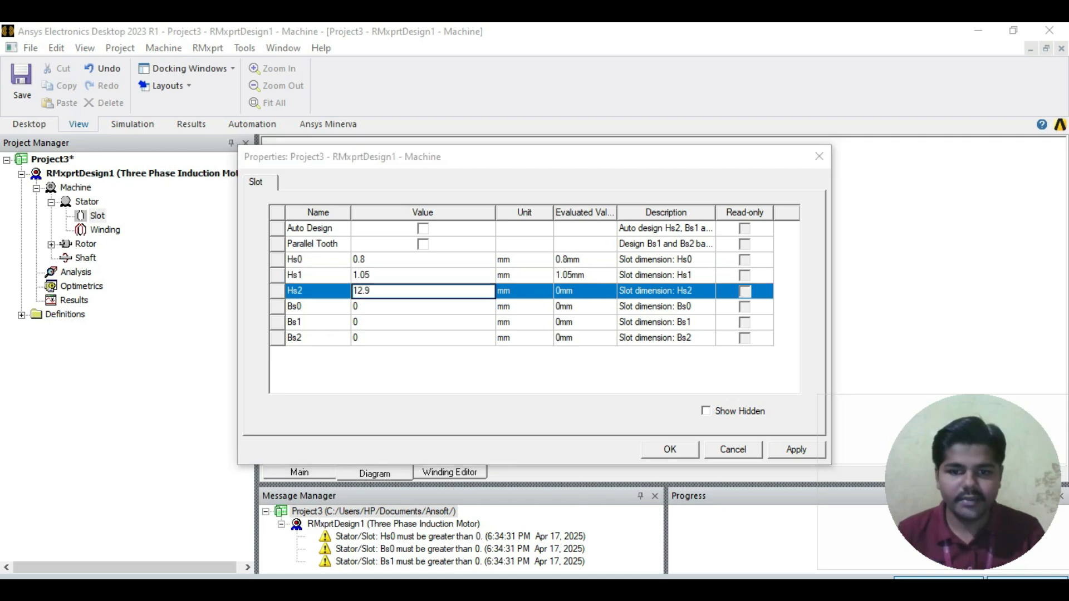
pyautogui.hotkey('alt', 'Tab')
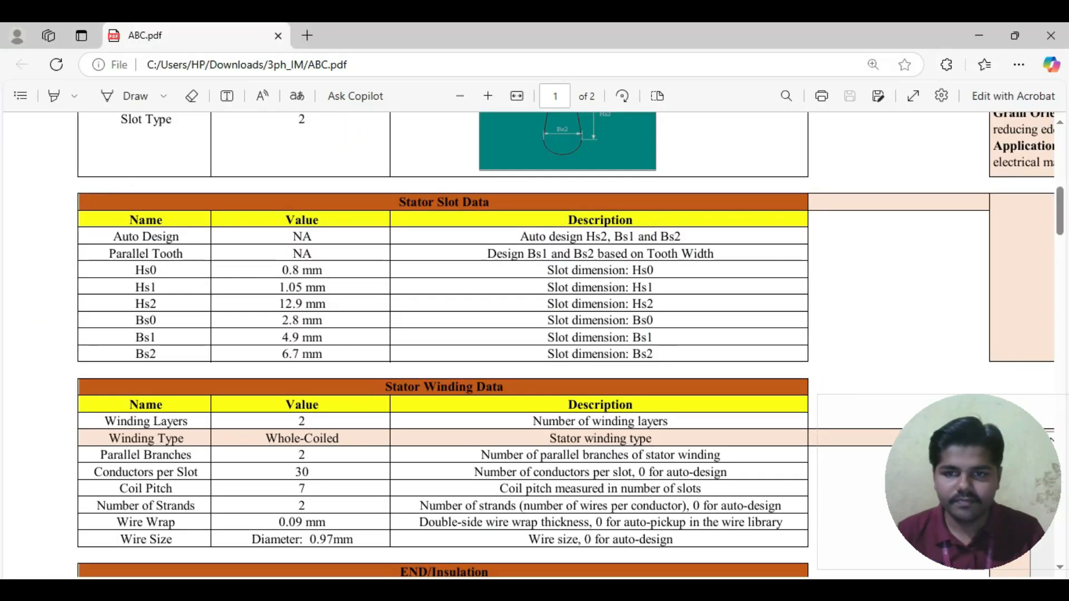
pyautogui.hotkey('alt', 'Tab')
pyautogui.press('Tab')
# Step: Set the stator slot's Bs0 to 2.8 mm, Bs1 to 4.9 mm and Bs2 to 6.7 mm, and apply the slot properties
pyautogui.write('2.8')
pyautogui.press('Tab')
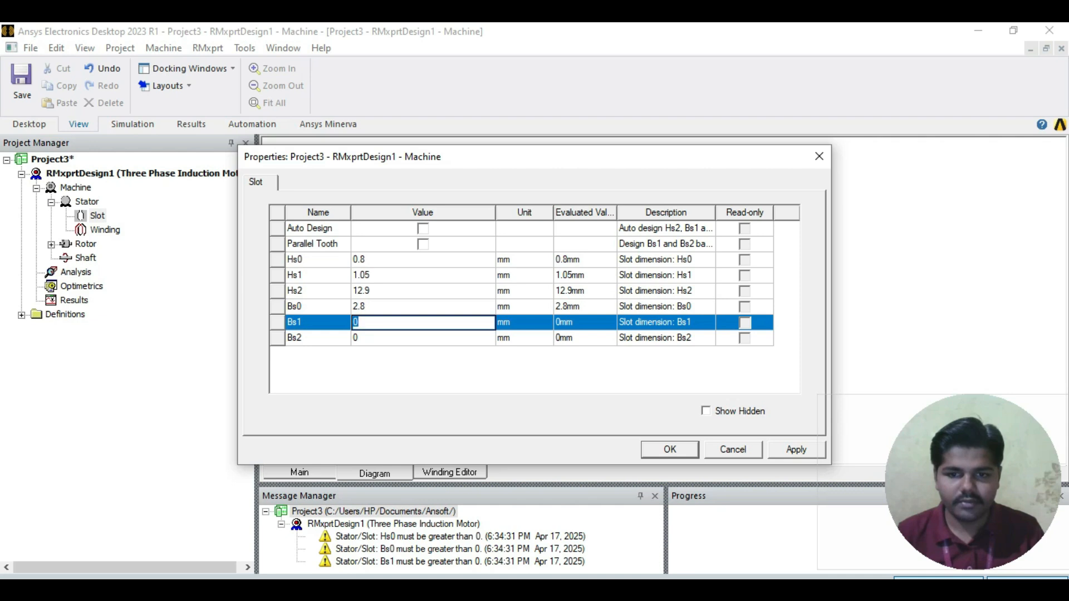
pyautogui.hotkey('alt', 'Tab')
pyautogui.hotkey('alt', 'Tab')
pyautogui.write('4.9')
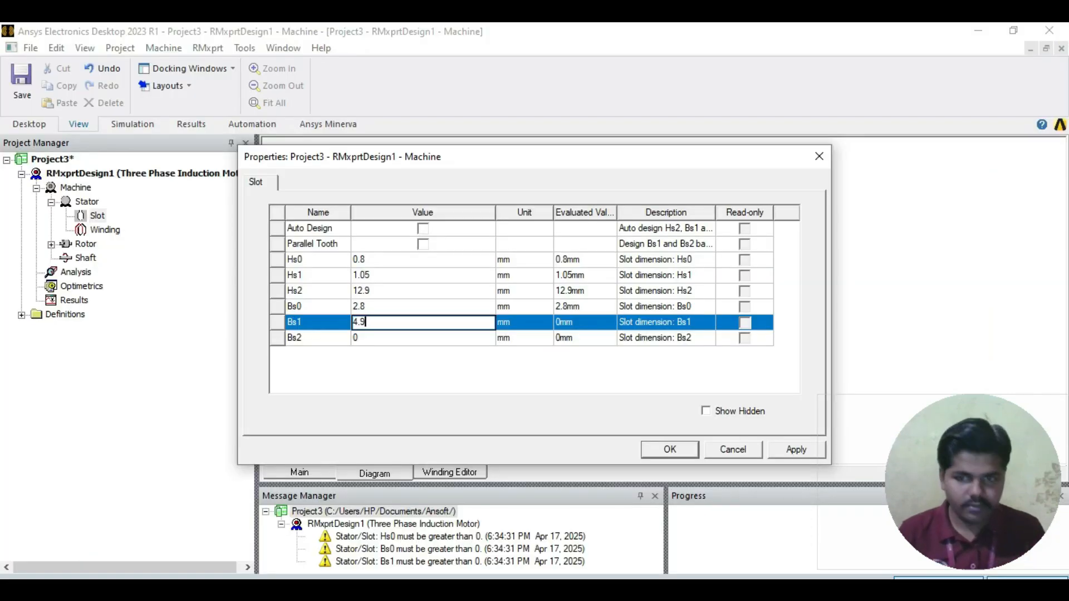
pyautogui.press('Tab')
pyautogui.write('6.7')
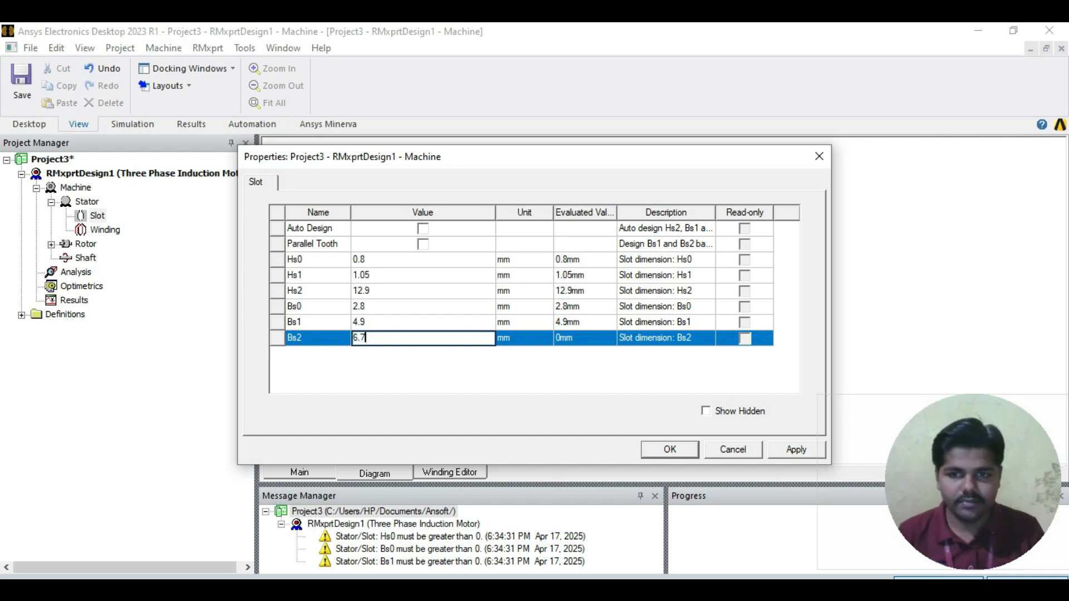
pyautogui.press('Tab')
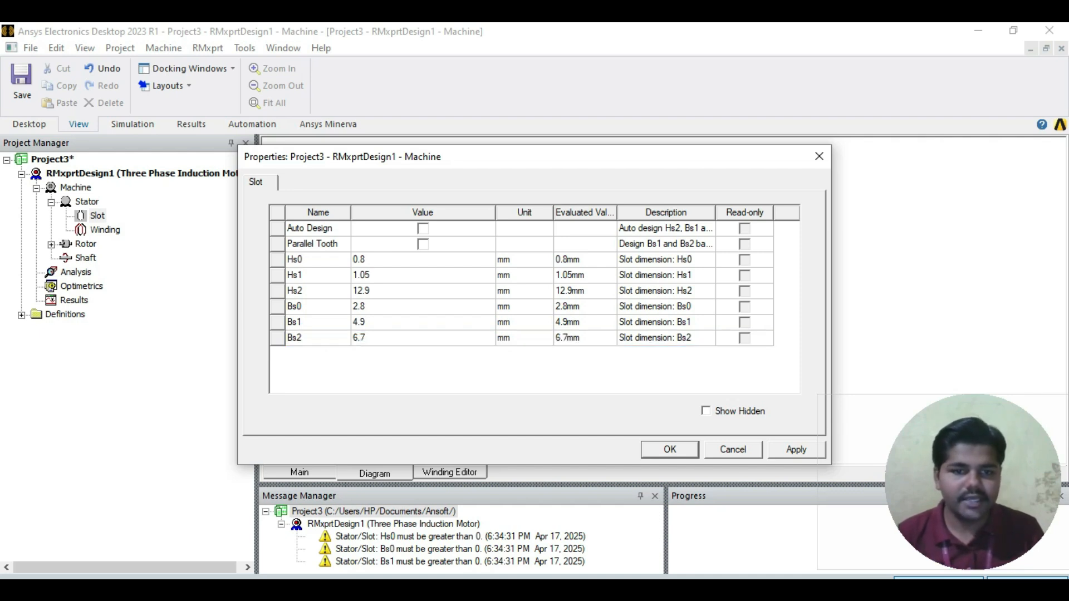
pyautogui.click(796, 450)
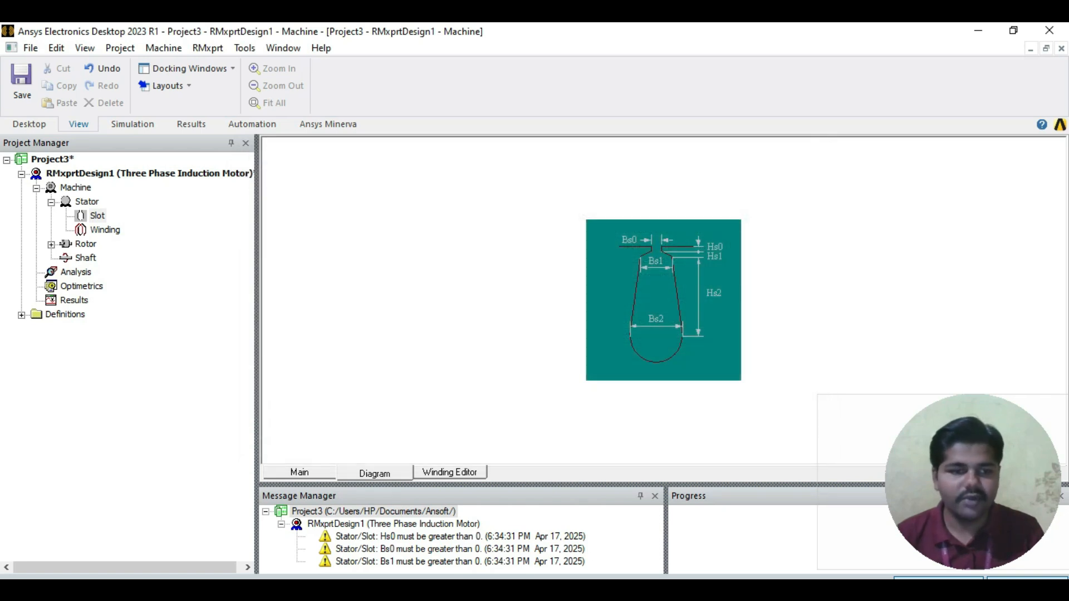
# Step: Following the Stator Winding Data table in ABC.pdf, give the stator winding 2 parallel branches and 30 conductors per slot
pyautogui.doubleClick(104, 230)
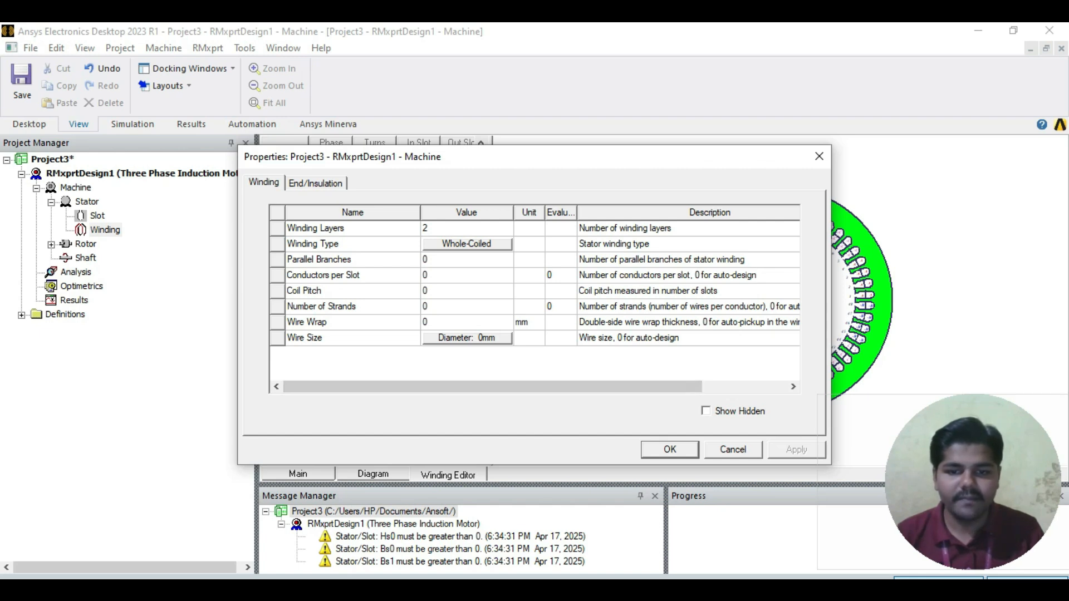
pyautogui.hotkey('alt', 'Tab')
pyautogui.scroll(-3, 534, 346)
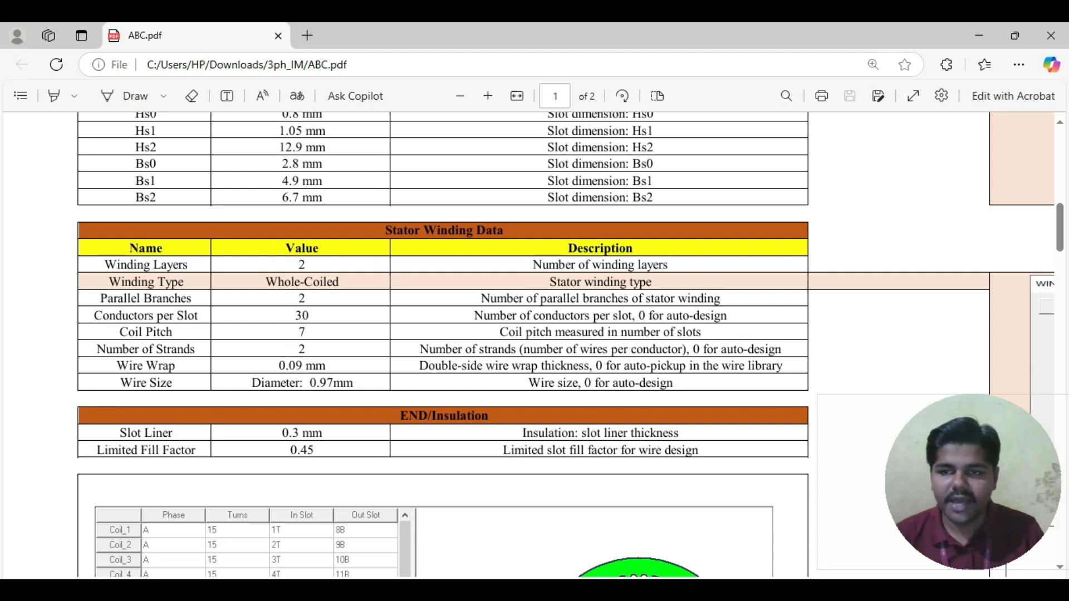
pyautogui.hotkey('alt', 'Tab')
pyautogui.click(467, 259)
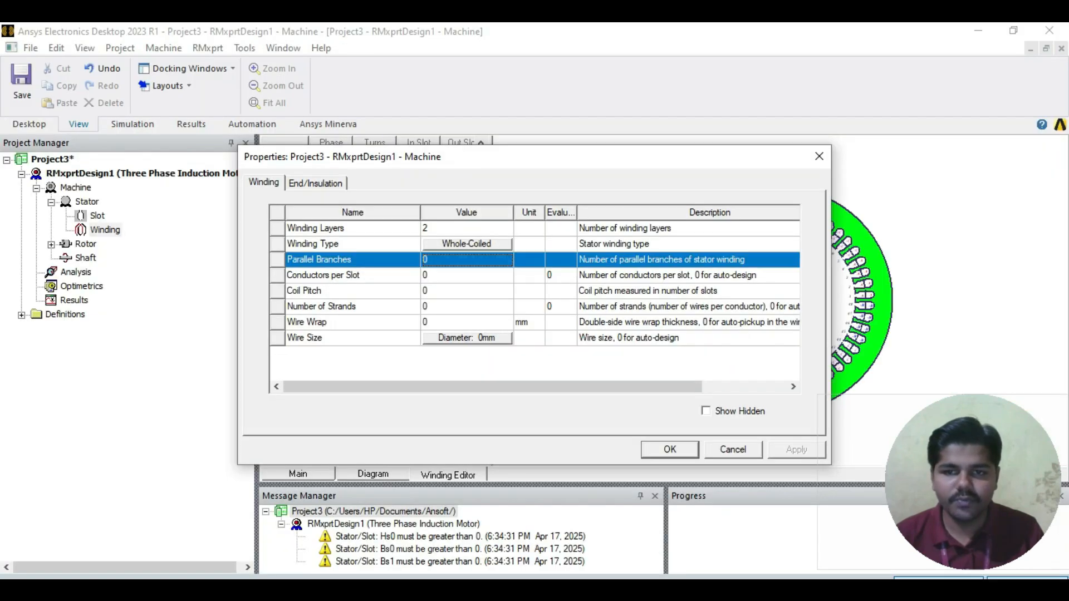
pyautogui.write('2')
pyautogui.press('Tab')
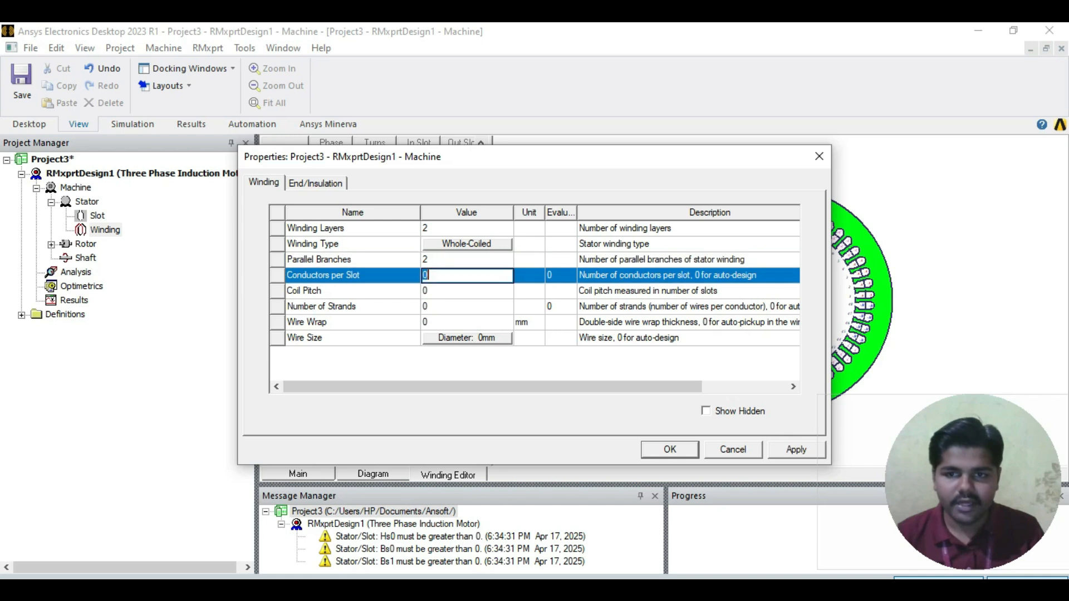
pyautogui.hotkey('alt', 'Tab')
pyautogui.hotkey('alt', 'Tab')
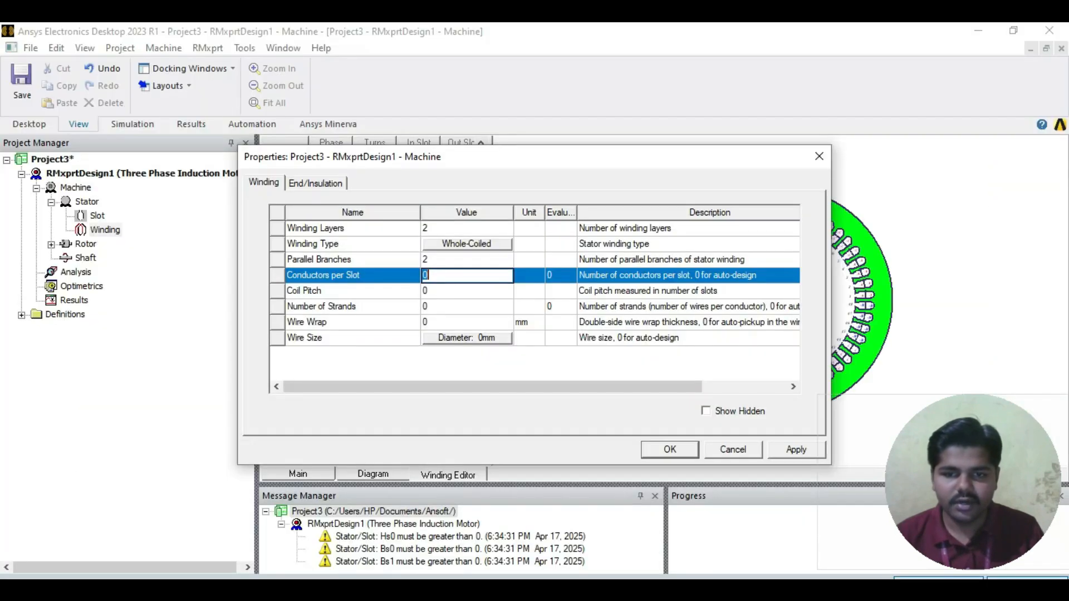
pyautogui.write('30')
pyautogui.press('Tab')
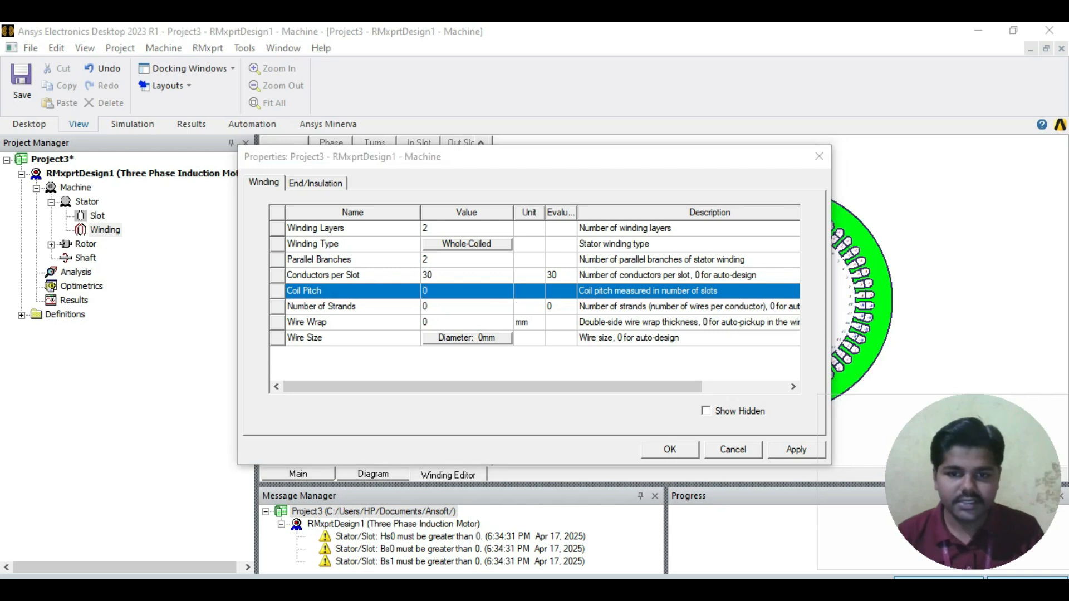
# Step: Set the stator winding's coil pitch to 7 and its number of strands to 2
pyautogui.hotkey('alt', 'Tab')
# Step: Check the wire wrap in ABC.pdf and set the stator winding's wire wrap to 0.09 mm
pyautogui.hotkey('alt', 'Tab')
pyautogui.write('7')
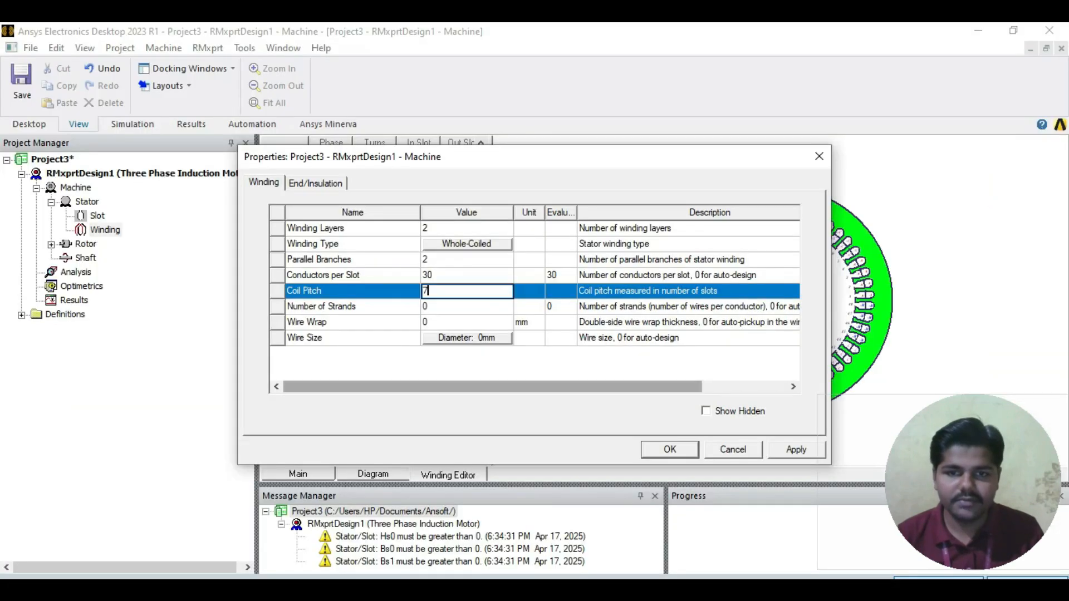
pyautogui.press('Tab')
pyautogui.write('2')
pyautogui.hotkey('alt', 'Tab')
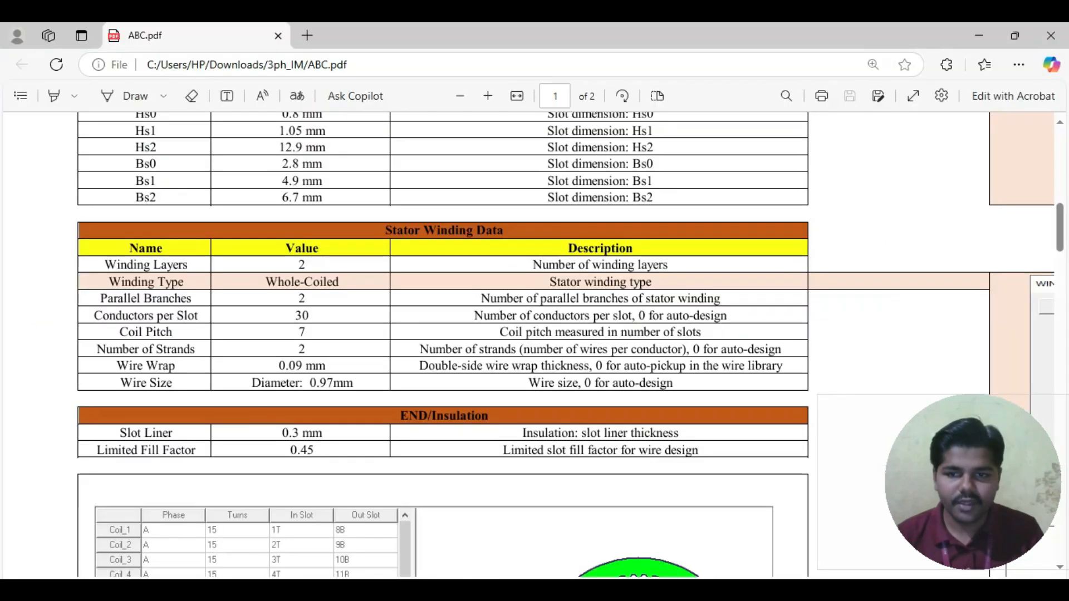
pyautogui.moveTo(385, 591)
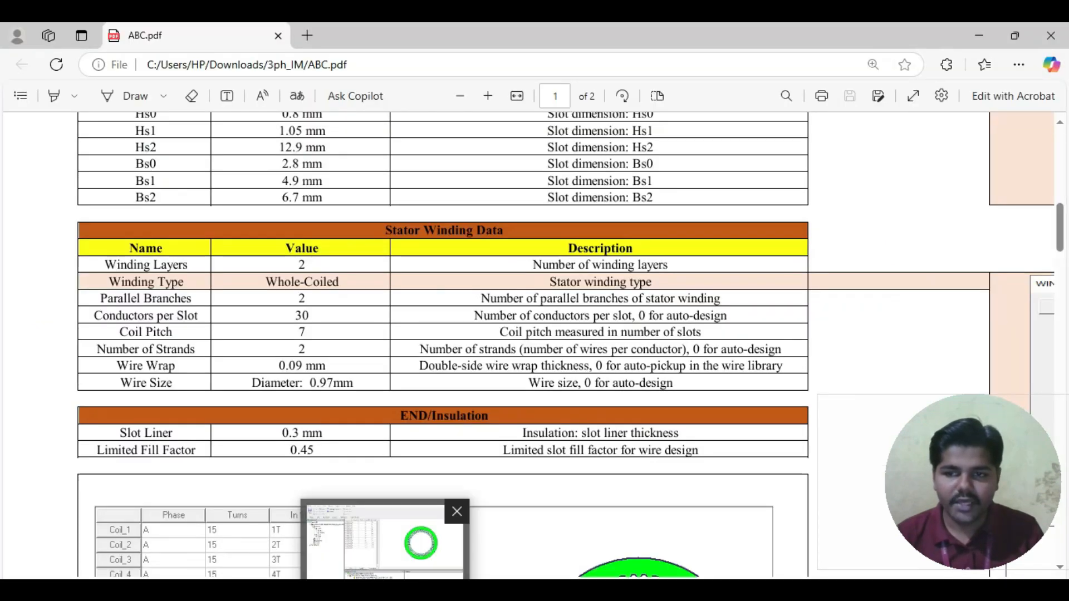
pyautogui.click(385, 543)
pyautogui.click(467, 322)
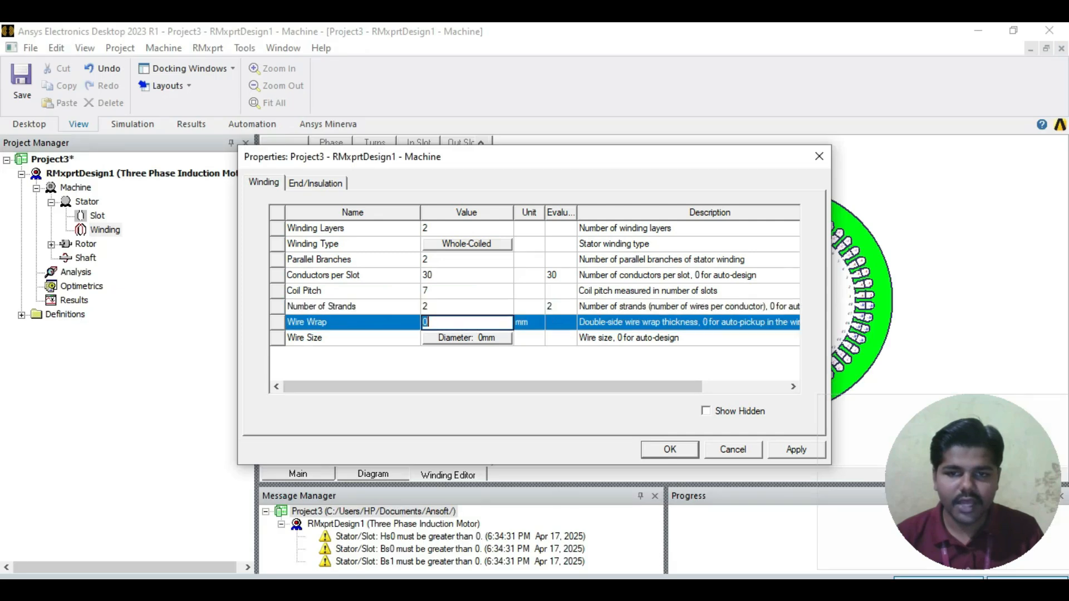
pyautogui.write('0.09')
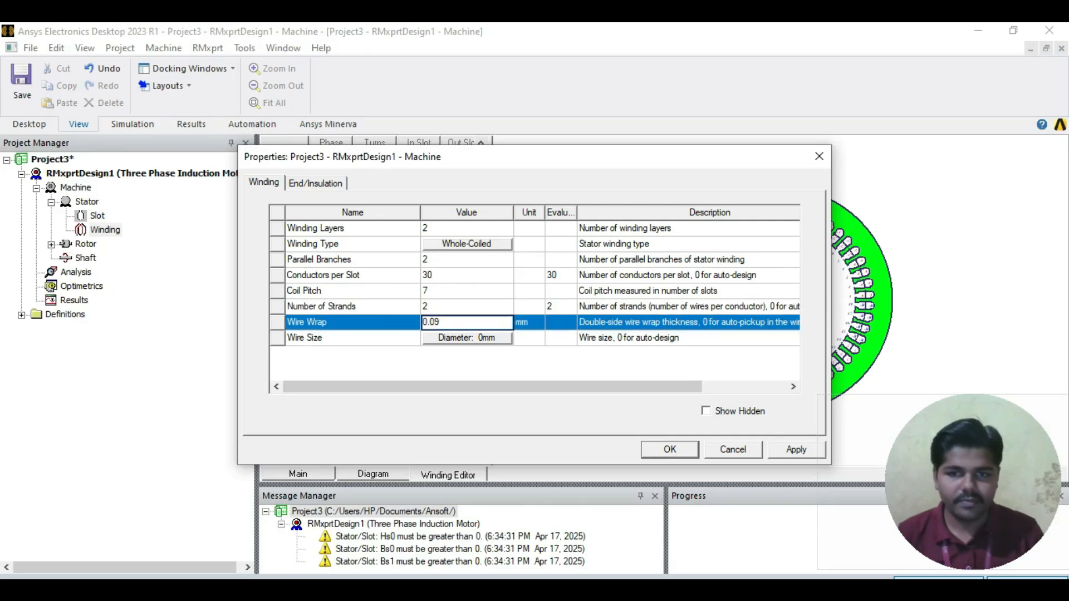
pyautogui.press('Return')
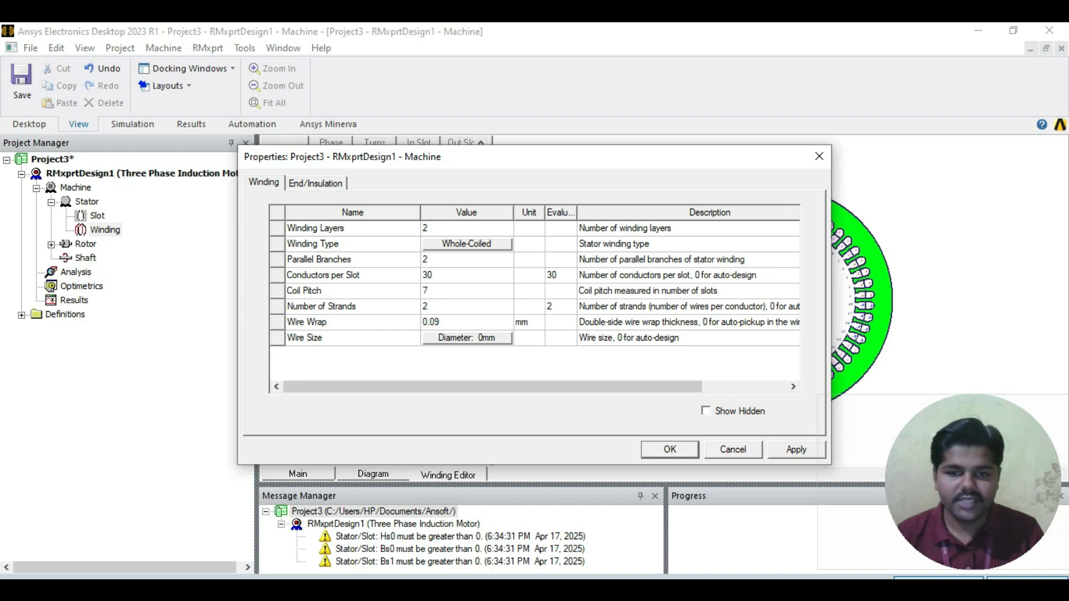
# Step: Check the wire size in ABC.pdf and choose gauge 18.5 with a 0.965 mm diameter for the stator winding
pyautogui.hotkey('alt', 'Tab')
pyautogui.hotkey('alt', 'Tab')
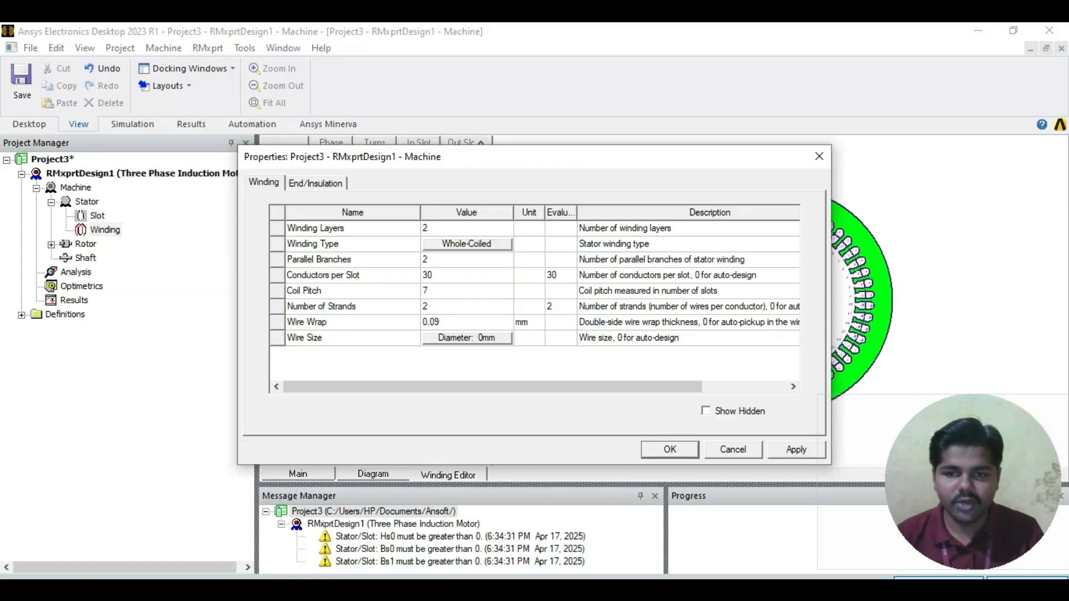
pyautogui.click(466, 338)
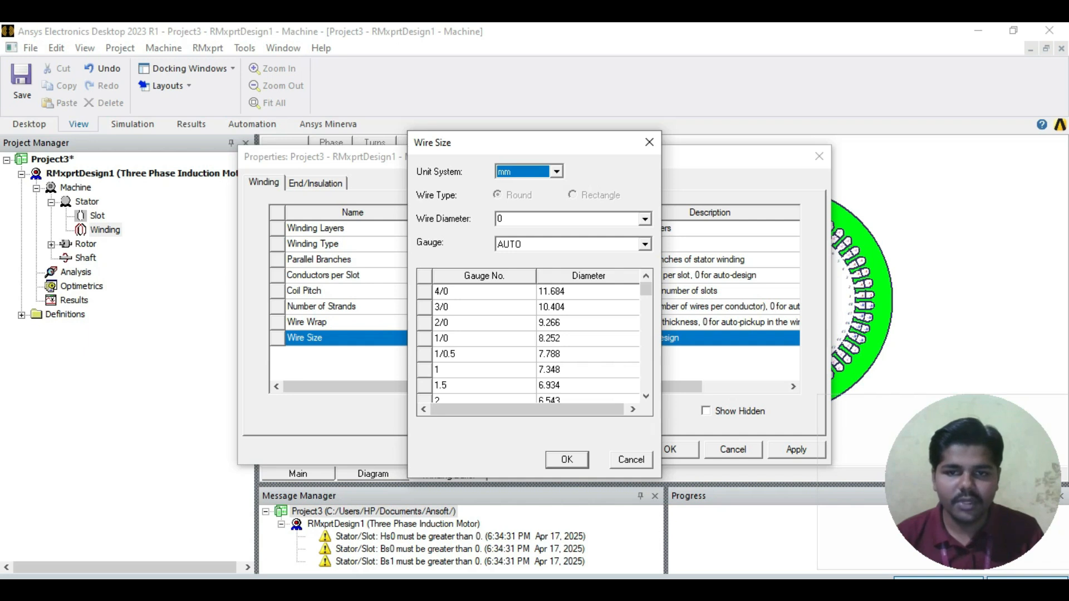
pyautogui.scroll(-4, 534, 342)
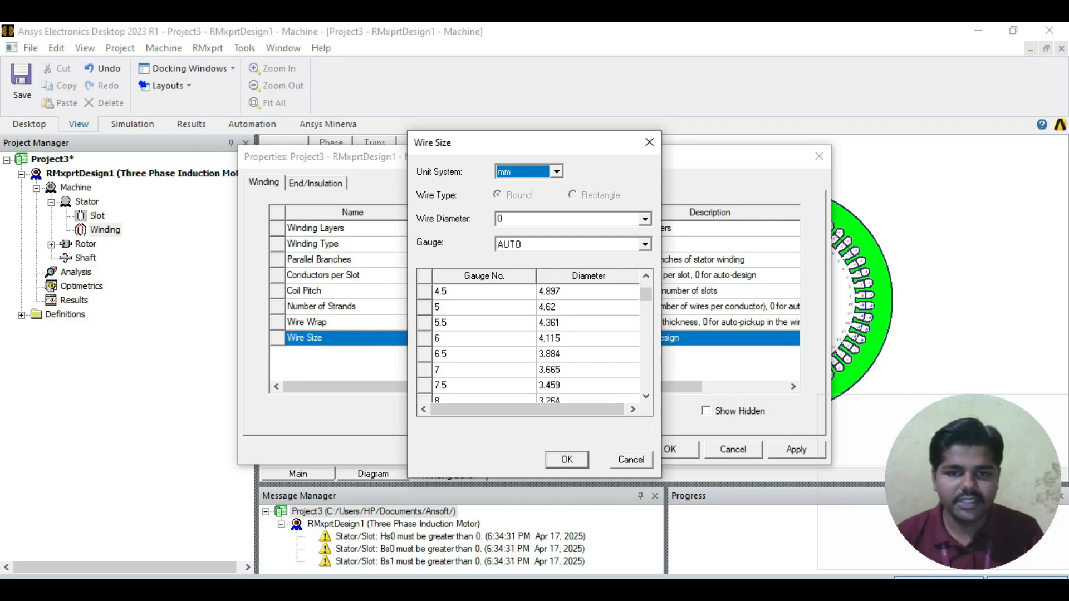
pyautogui.scroll(-10, 534, 342)
pyautogui.scroll(-1, 534, 342)
pyautogui.scroll(2, 535, 342)
pyautogui.click(582, 308)
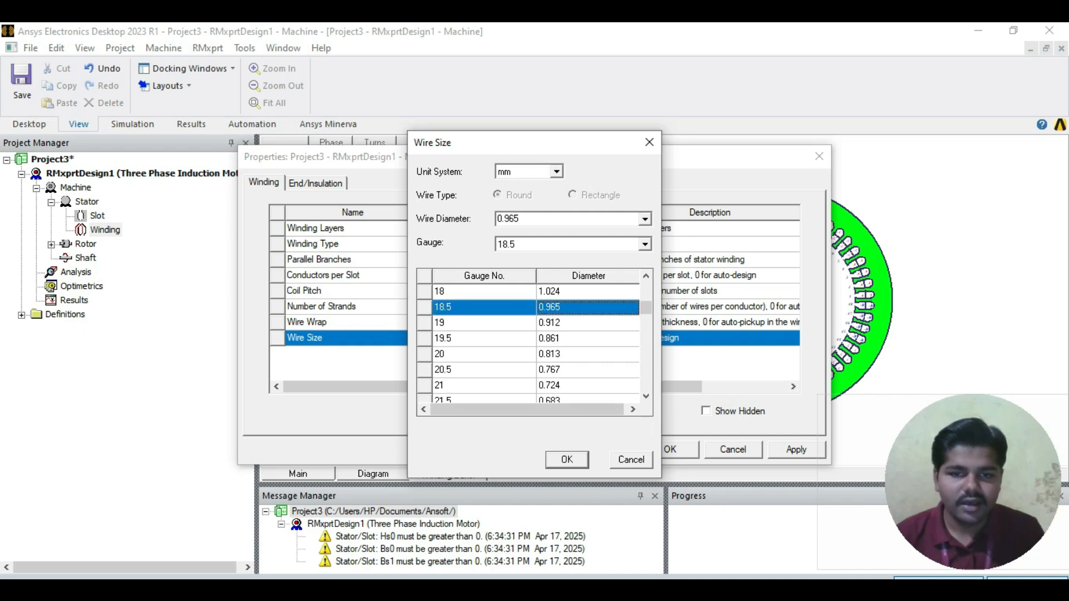
pyautogui.click(649, 142)
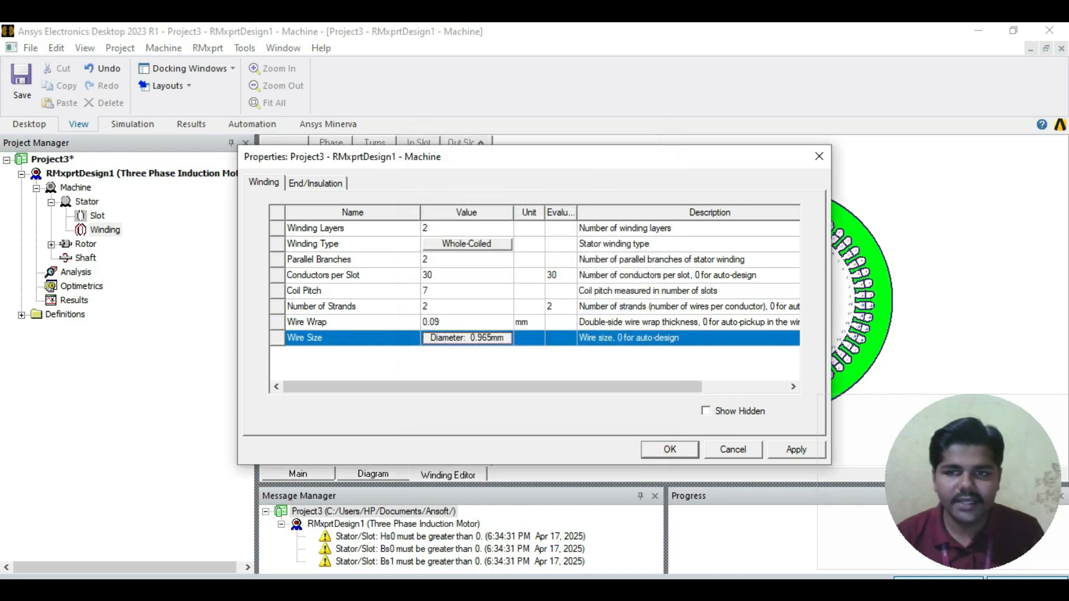
# Step: Following the END/Insulation table in ABC.pdf, set the stator winding's slot liner thickness to 0.3 mm
pyautogui.click(316, 183)
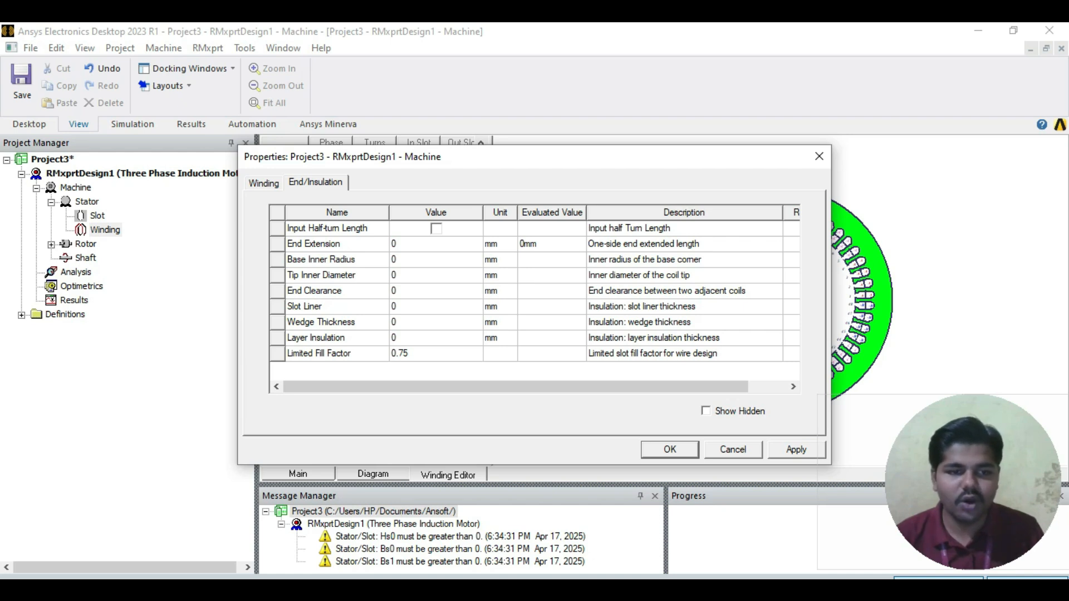
pyautogui.hotkey('alt', 'Tab')
pyautogui.scroll(-2, 570, 345)
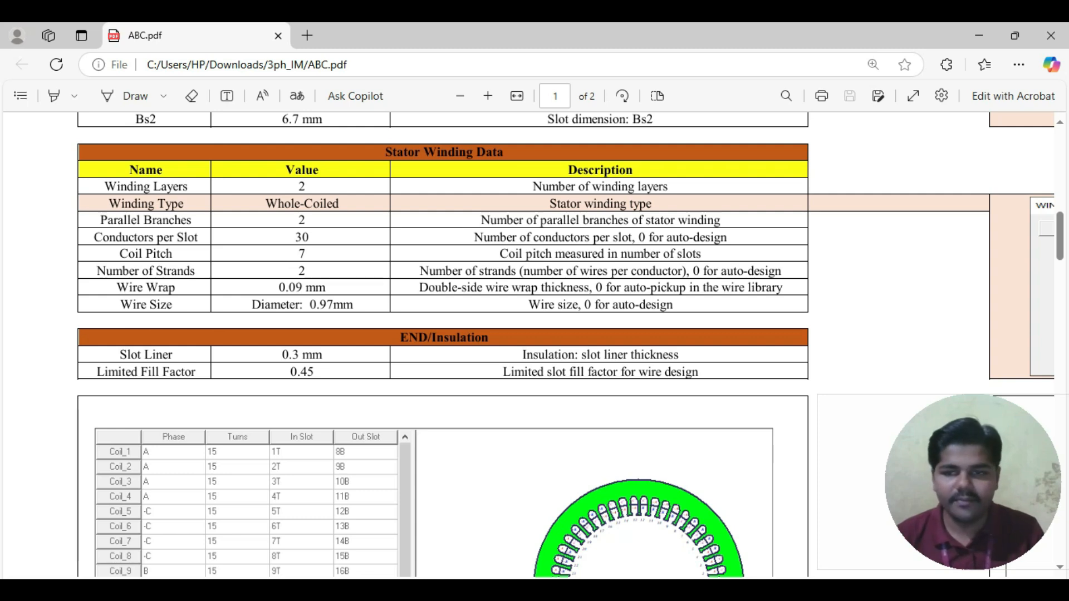
pyautogui.moveTo(386, 591)
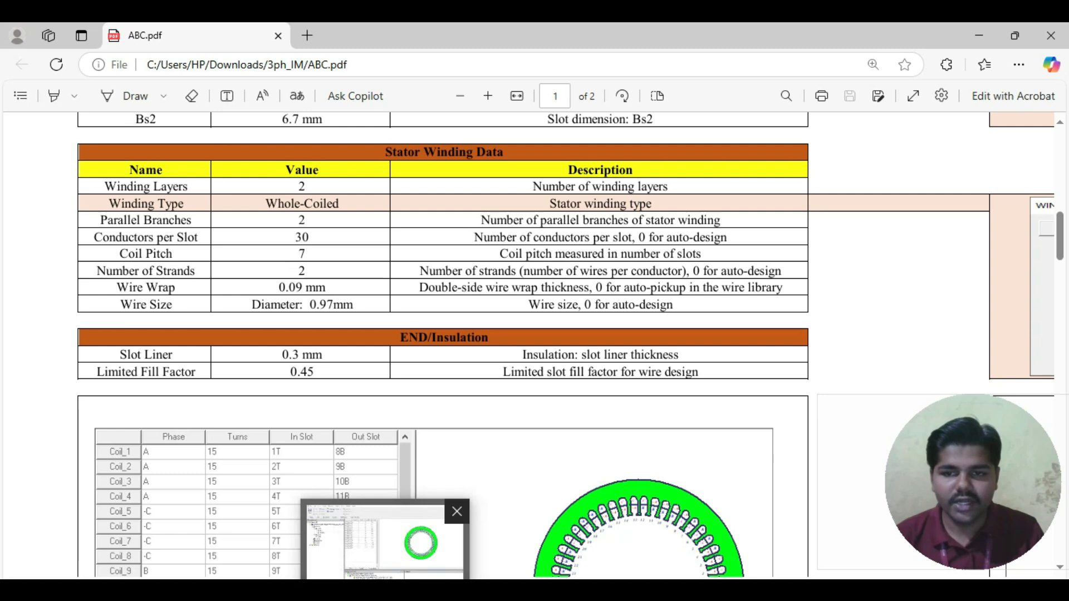
pyautogui.click(387, 543)
pyautogui.click(436, 307)
pyautogui.write('0.3')
pyautogui.press('Return')
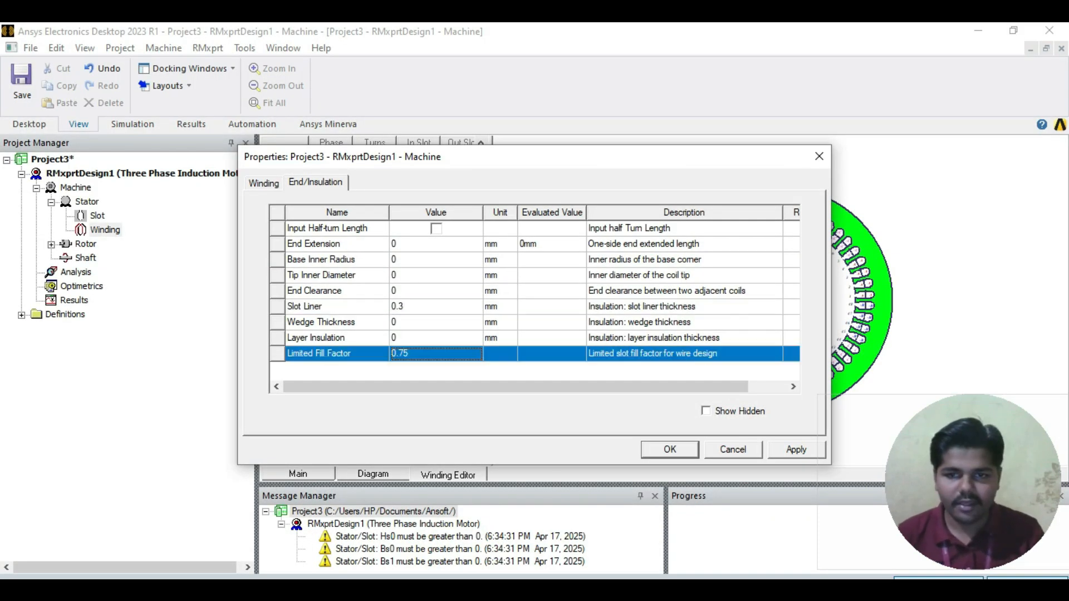
# Step: Set the limited fill factor to 0.45 in the stator winding's end/insulation data, apply it and review the stator
pyautogui.write('0.45')
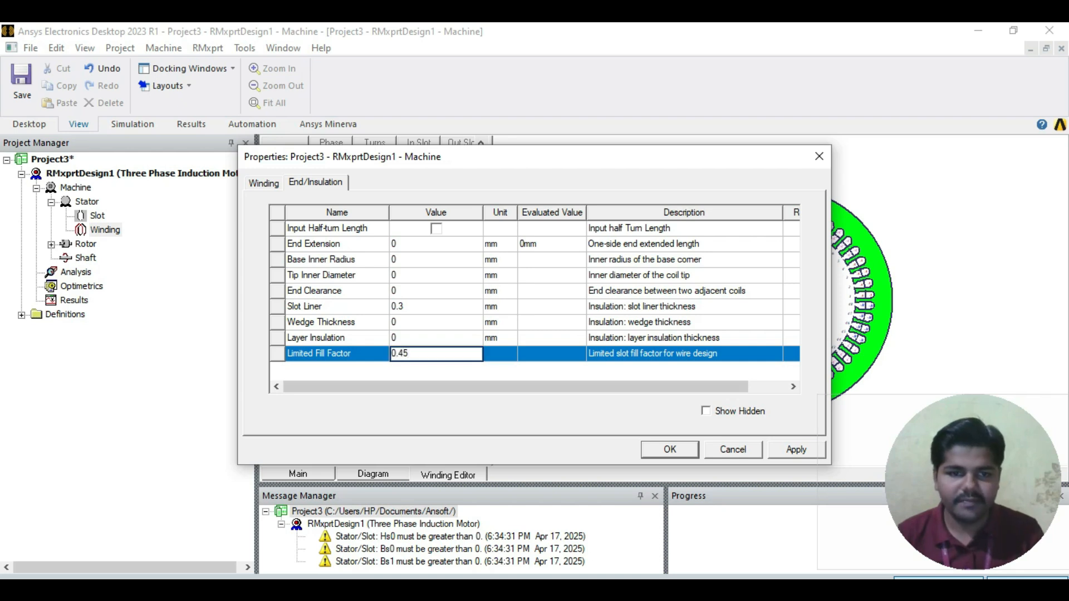
pyautogui.click(796, 450)
pyautogui.click(670, 450)
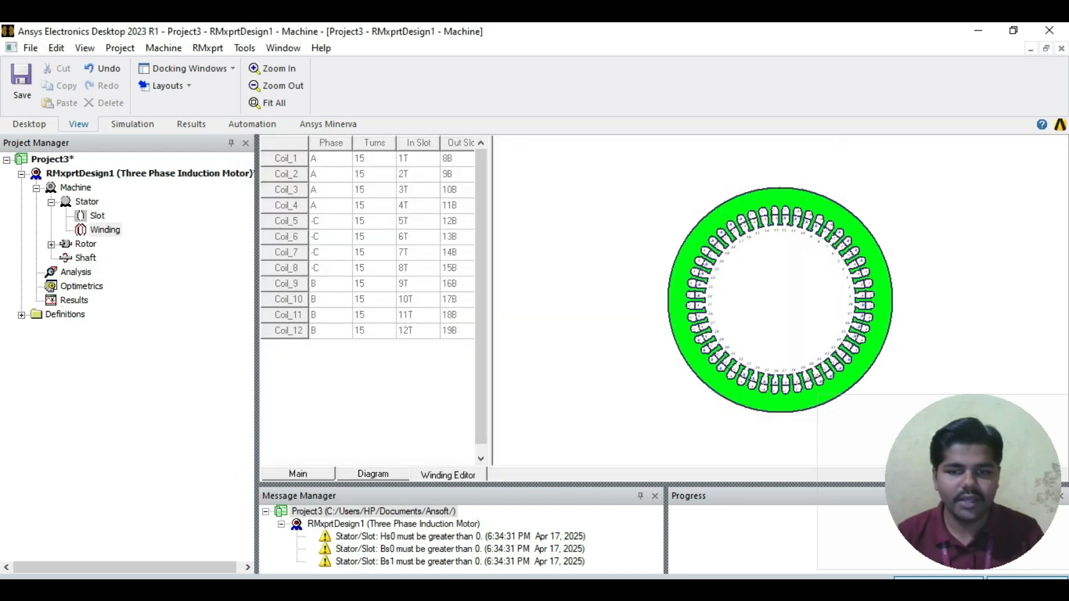
pyautogui.doubleClick(87, 203)
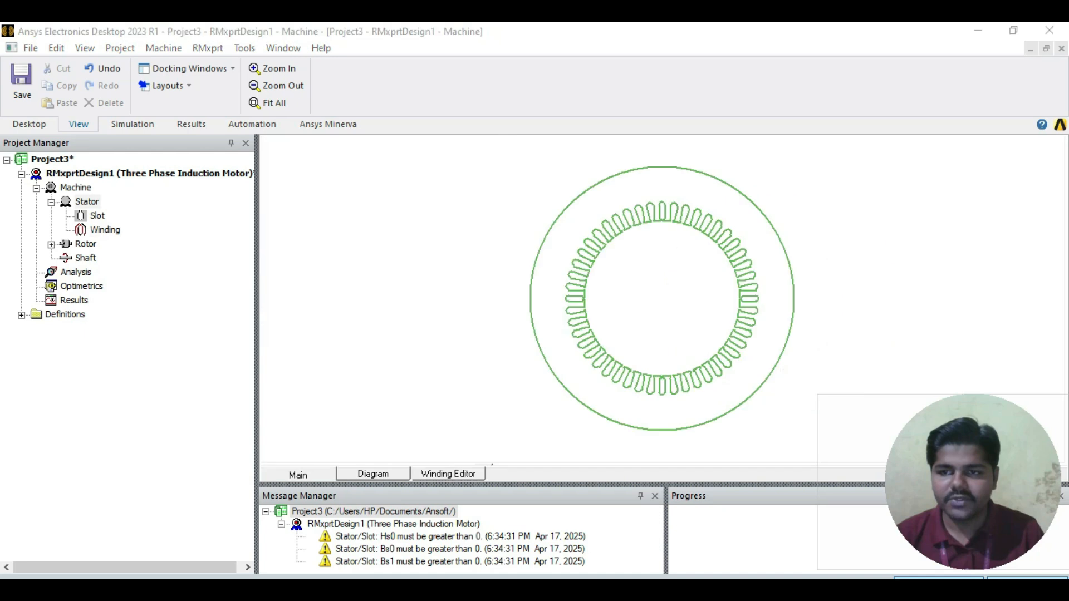
pyautogui.click(819, 156)
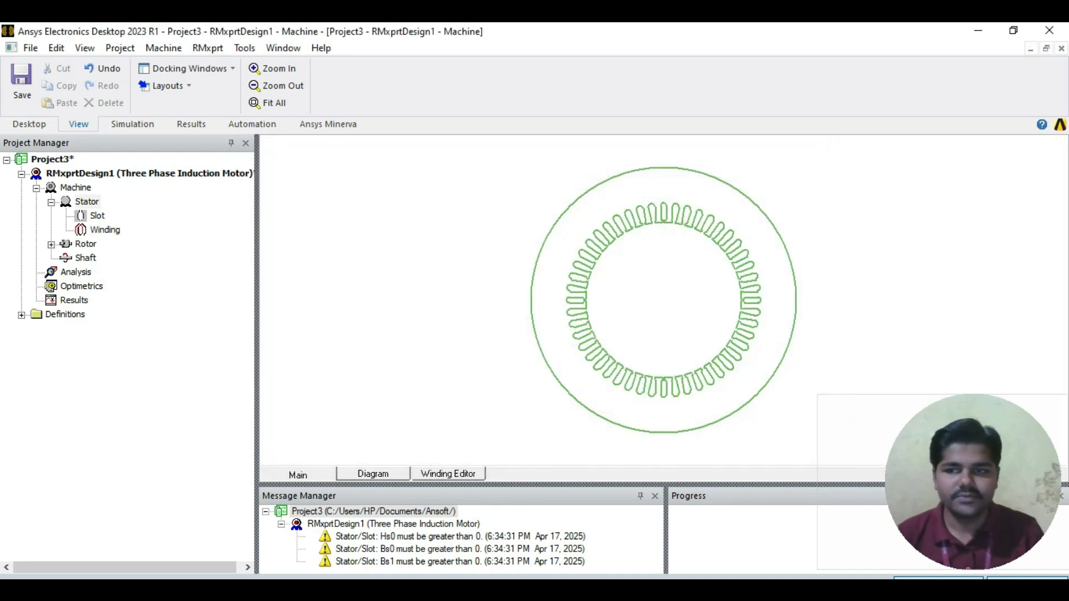
# Step: Open the rotor's properties and give the rotor core a stacking factor of 0.92 and 44 slots
pyautogui.click(51, 245)
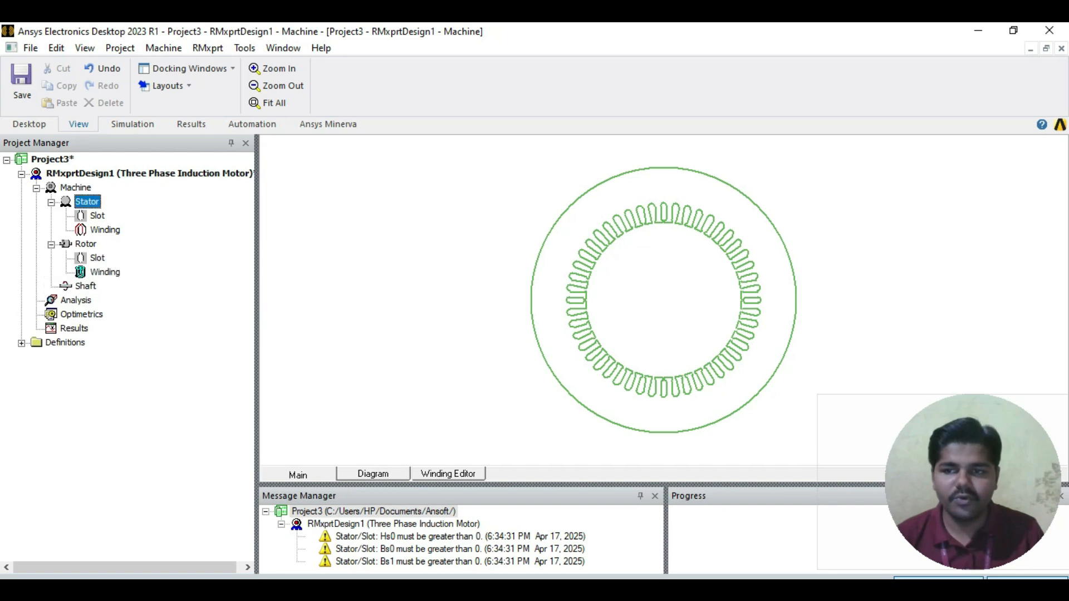
pyautogui.doubleClick(86, 244)
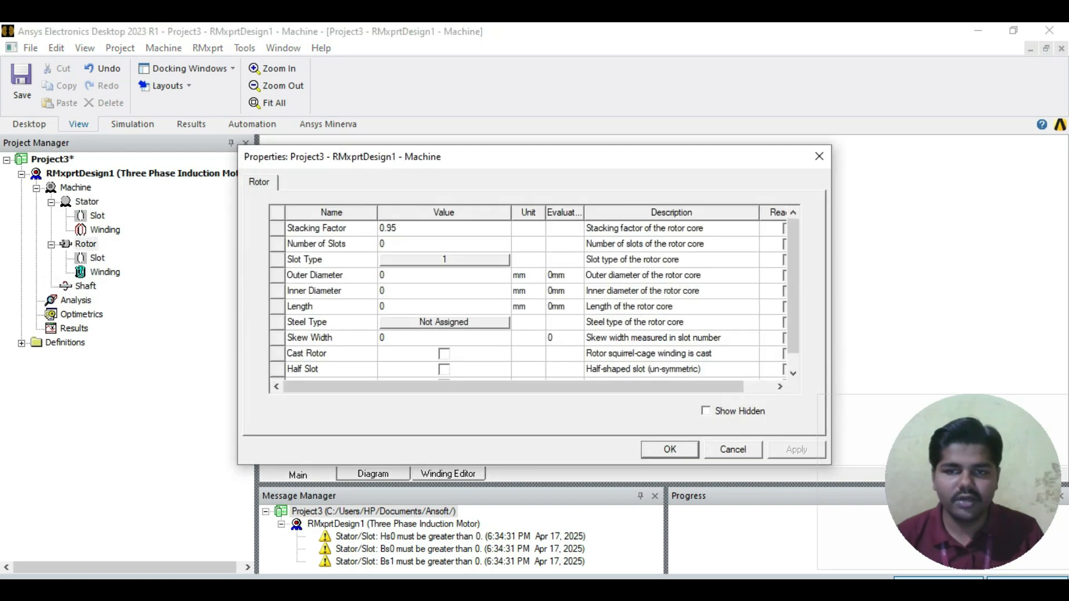
pyautogui.click(444, 228)
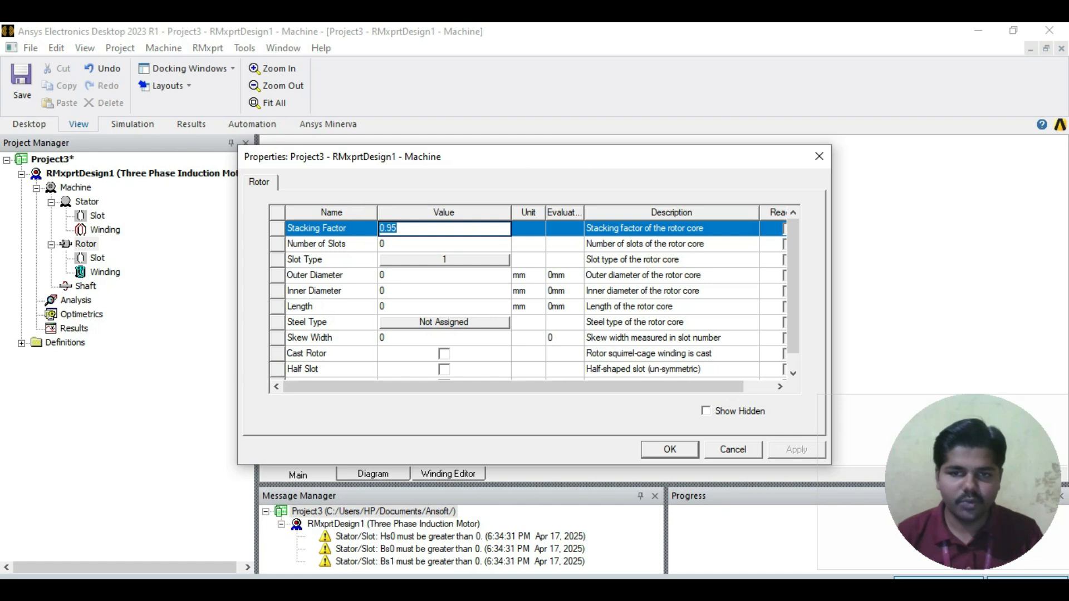
pyautogui.write('0.92')
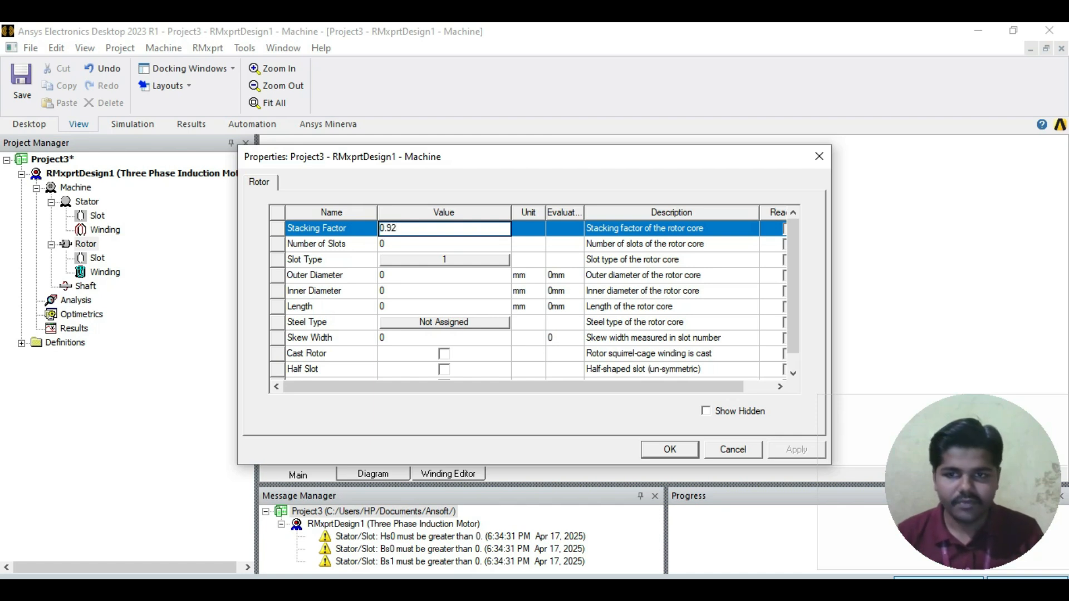
pyautogui.press('Tab')
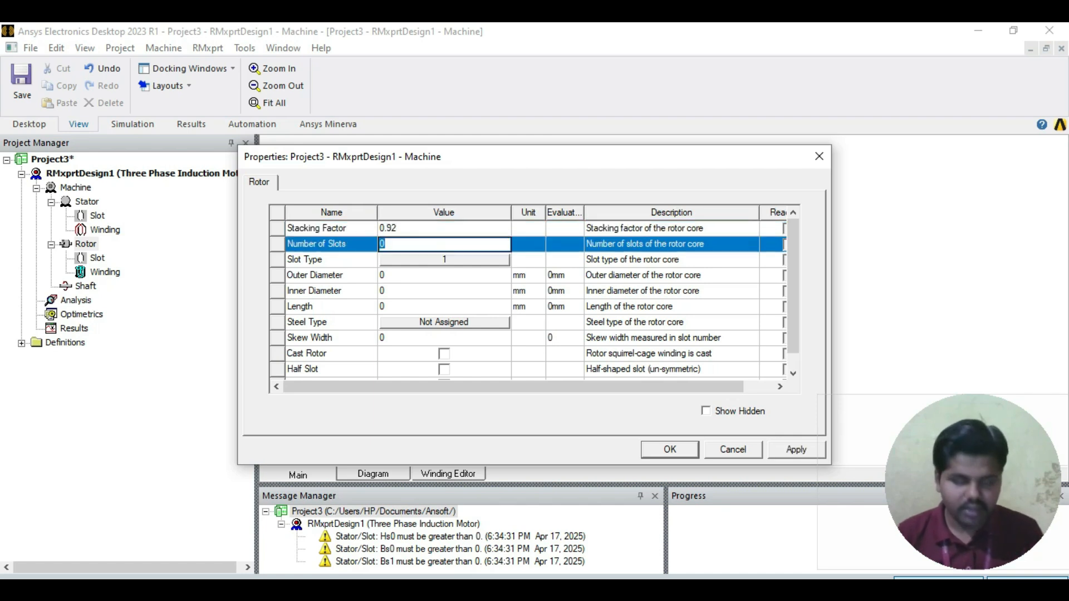
pyautogui.write('44')
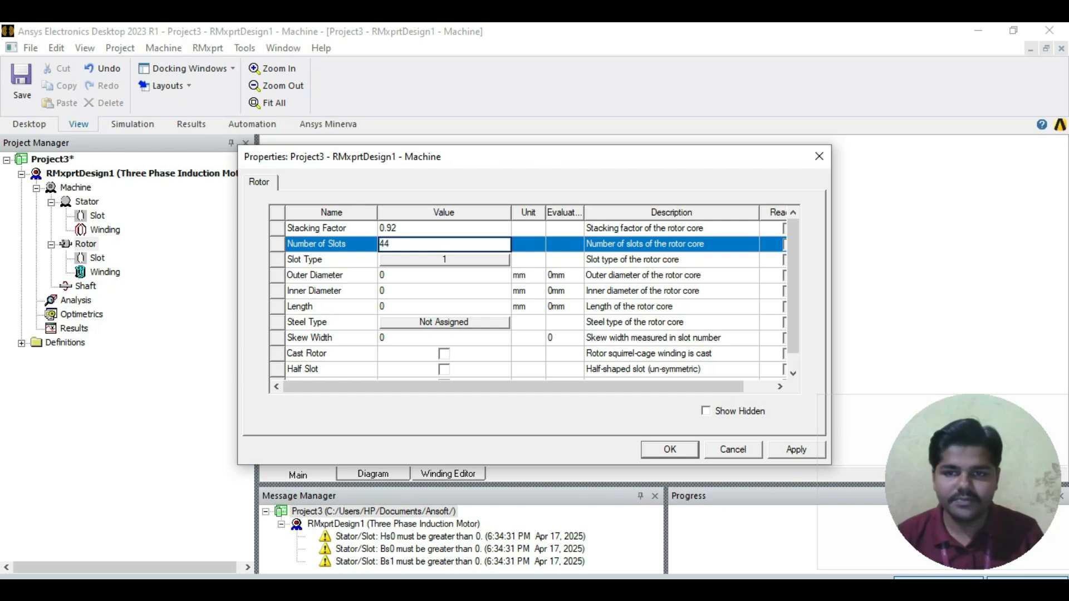
# Step: Check the Rotor Data table in ABC.pdf and choose slot type 2 for the rotor core
pyautogui.press('Tab')
pyautogui.hotkey('alt', 'Tab')
pyautogui.scroll(-10, 529, 346)
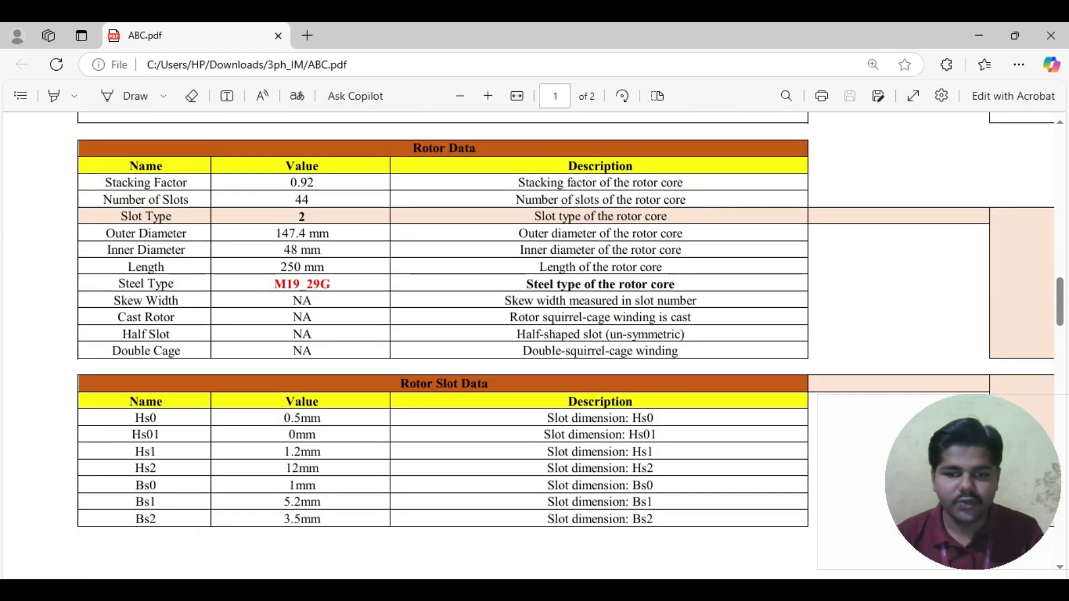
pyautogui.hotkey('alt', 'Tab')
pyautogui.click(493, 184)
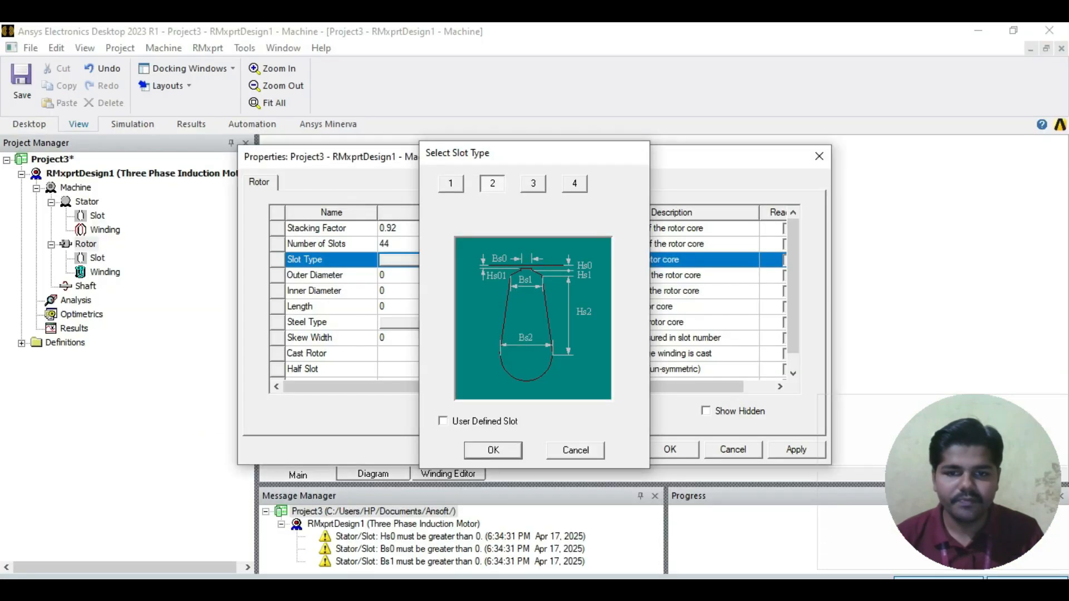
pyautogui.press('Return')
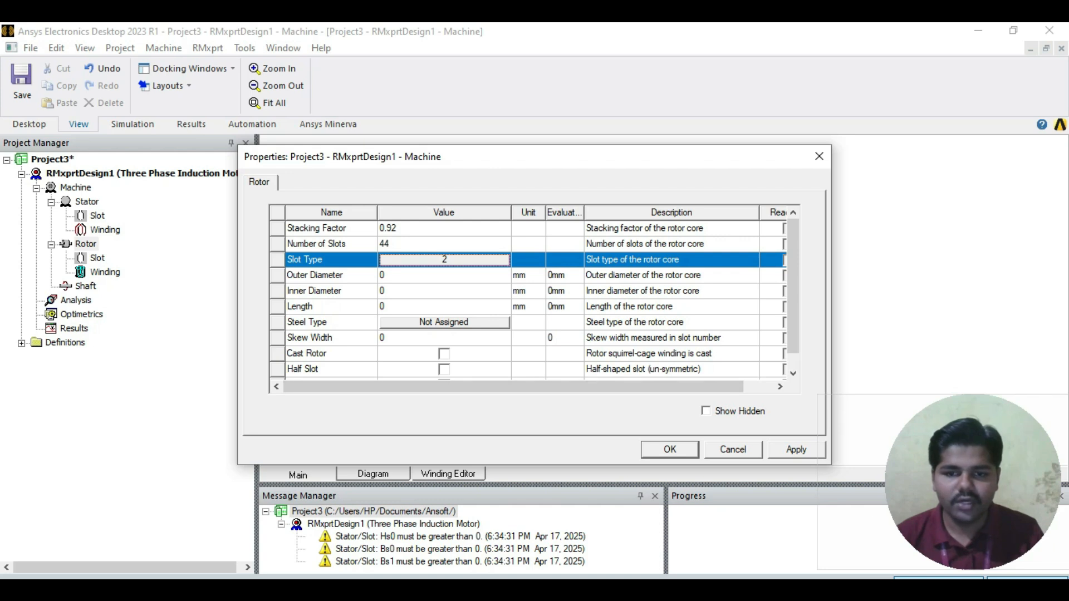
# Step: Consult the rotor dimensions in ABC.pdf and set the rotor core's outer diameter to 147.3 mm
pyautogui.hotkey('alt', 'Tab')
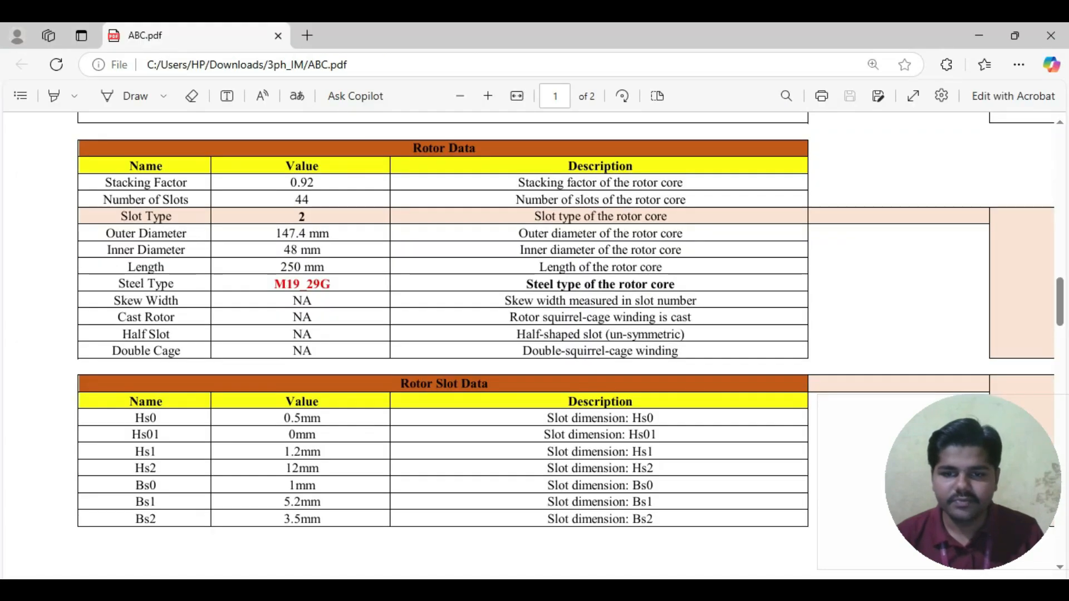
pyautogui.hotkey('alt', 'Tab')
pyautogui.click(444, 275)
pyautogui.write('147.3')
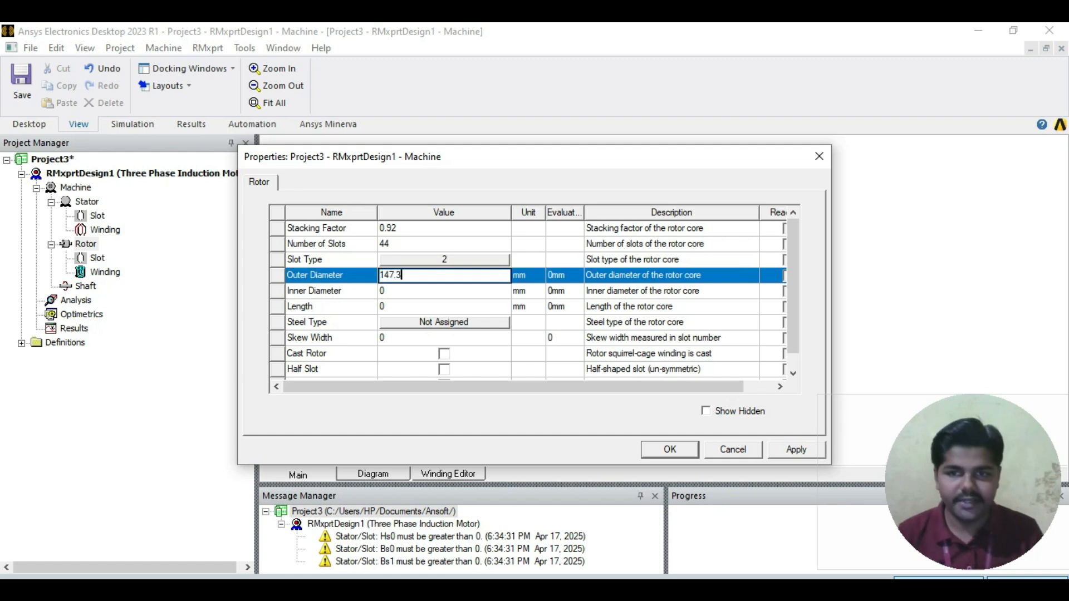
pyautogui.click(444, 290)
# Step: Following the Rotor Data table in ABC.pdf, set the rotor core's inner diameter to 48 mm and length to 250 mm
pyautogui.hotkey('alt', 'Tab')
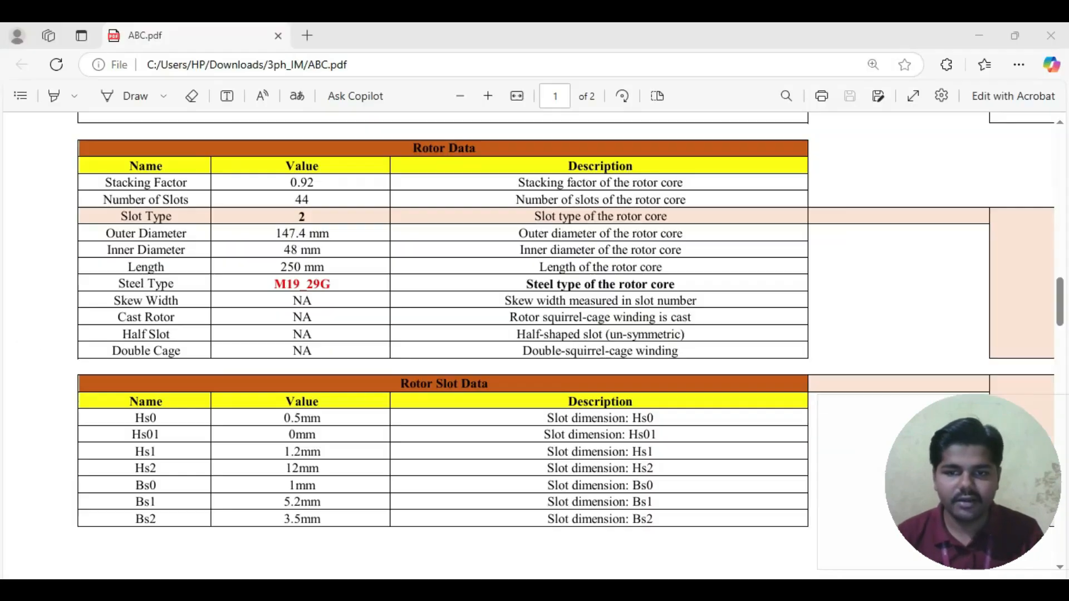
pyautogui.hotkey('alt', 'Tab')
pyautogui.write('48')
pyautogui.press('Tab')
pyautogui.write('250')
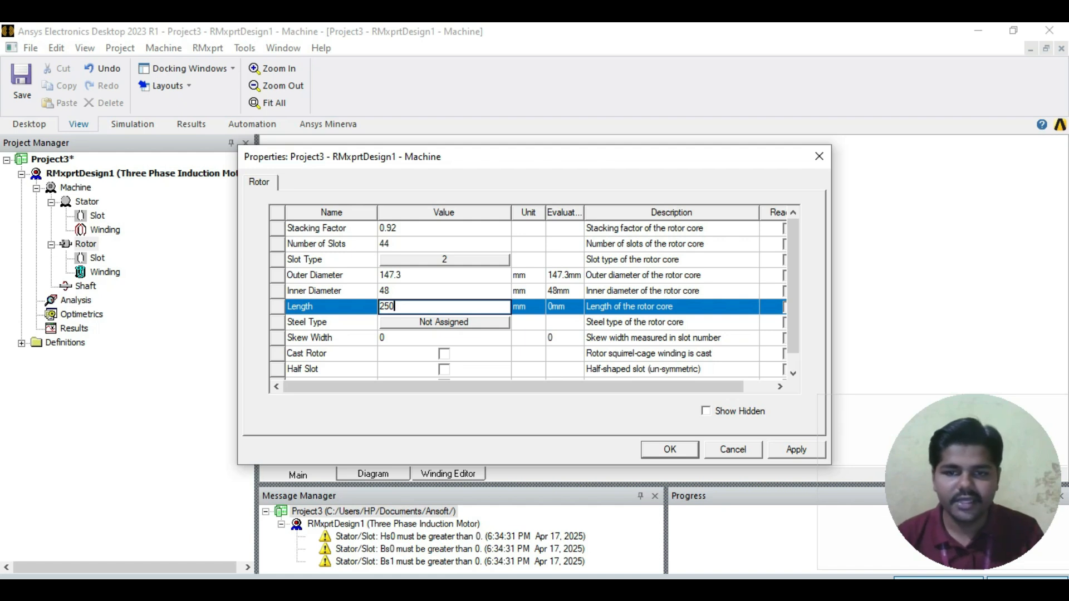
# Step: Assign the M19_29G steel from the RMxprt system library to the rotor core and apply the rotor properties
pyautogui.press('Tab')
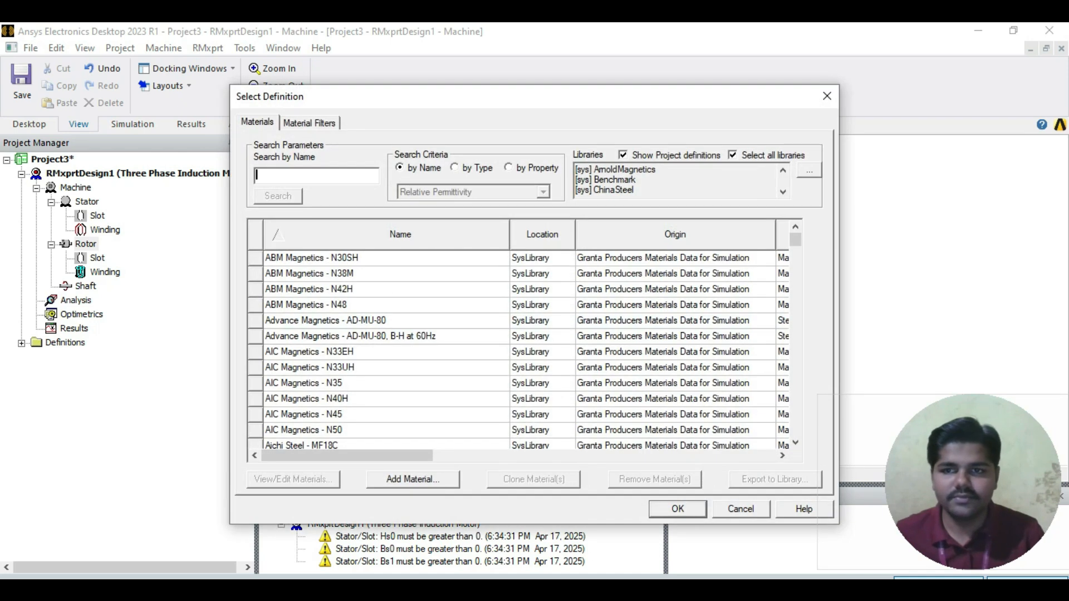
pyautogui.write('M')
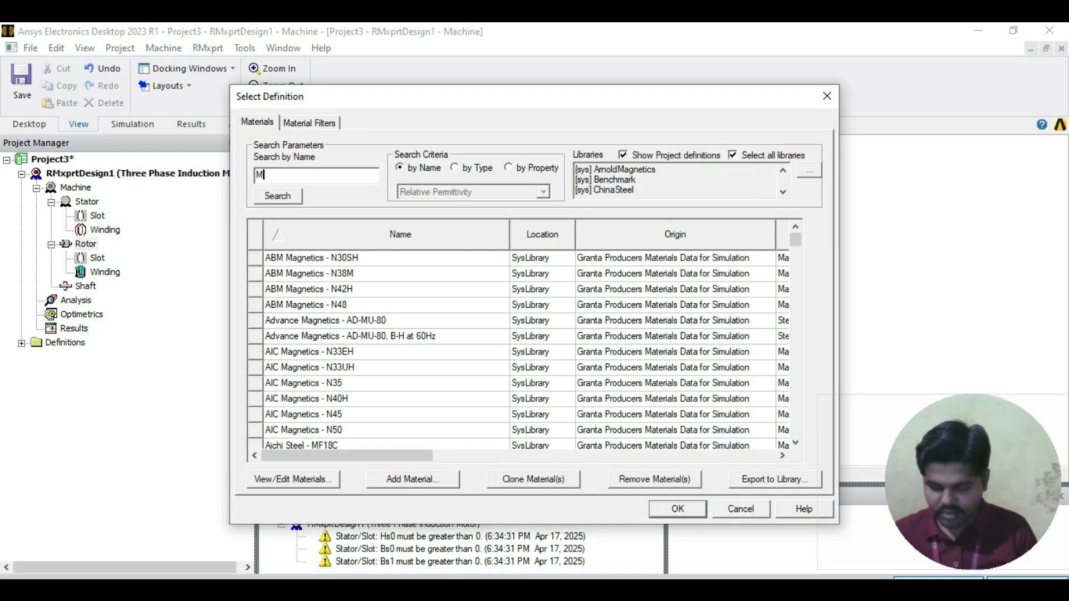
pyautogui.write('19')
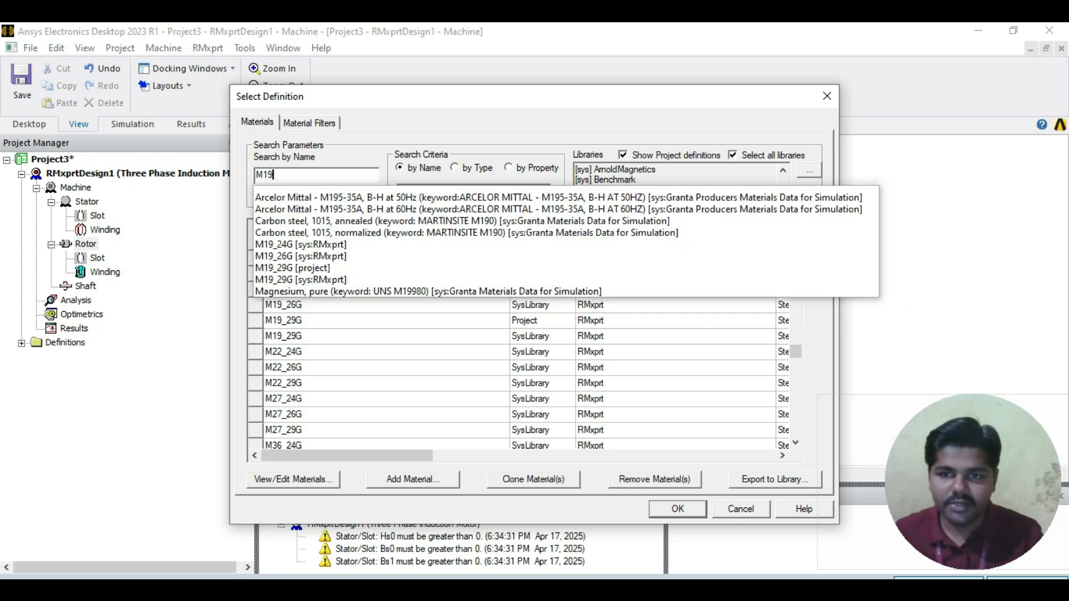
pyautogui.click(300, 281)
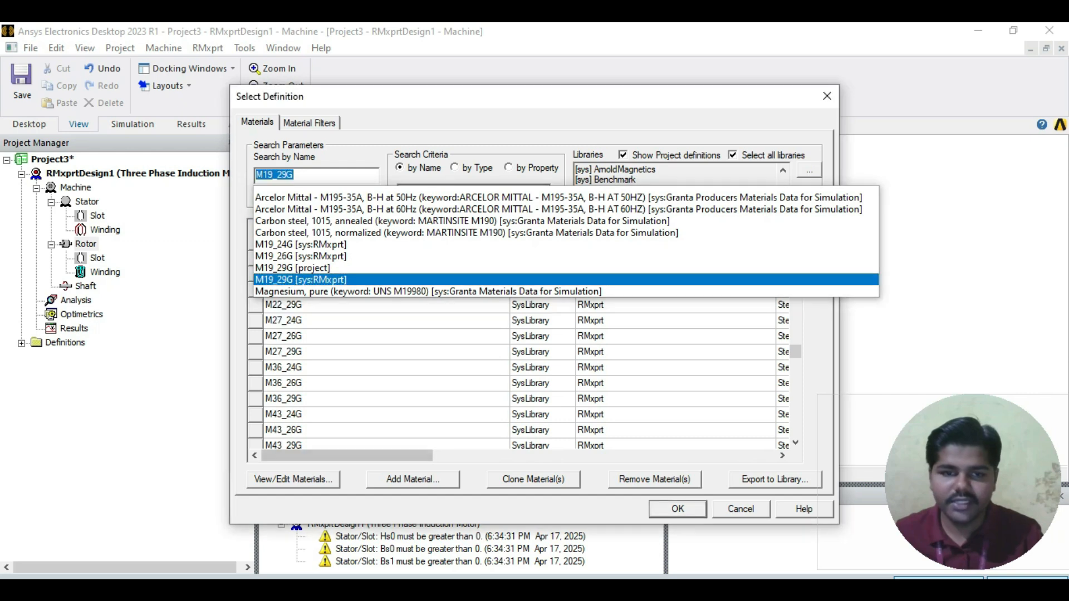
pyautogui.click(678, 509)
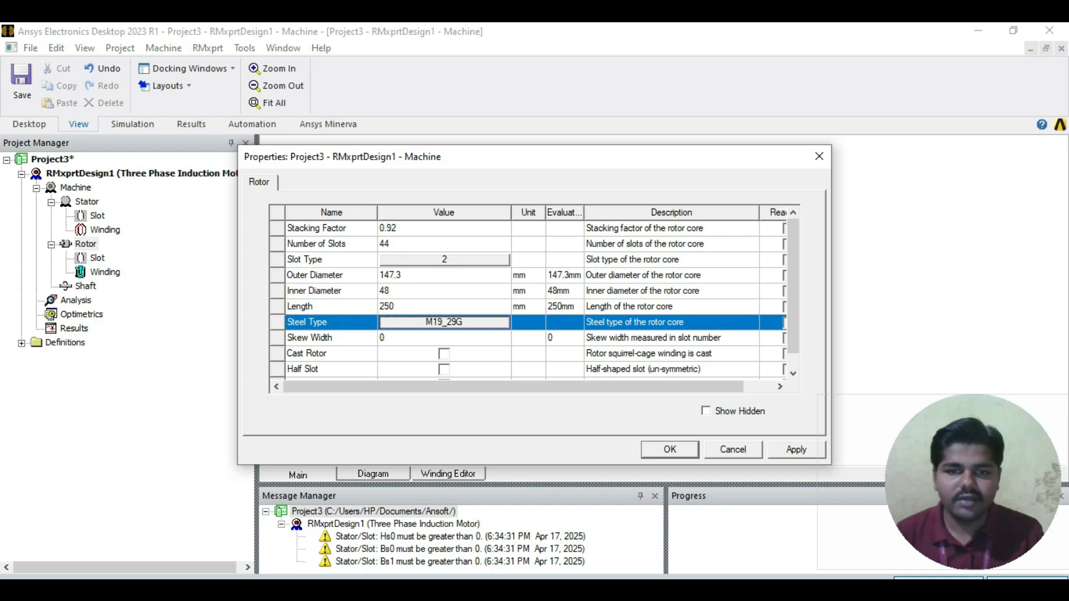
pyautogui.click(529, 322)
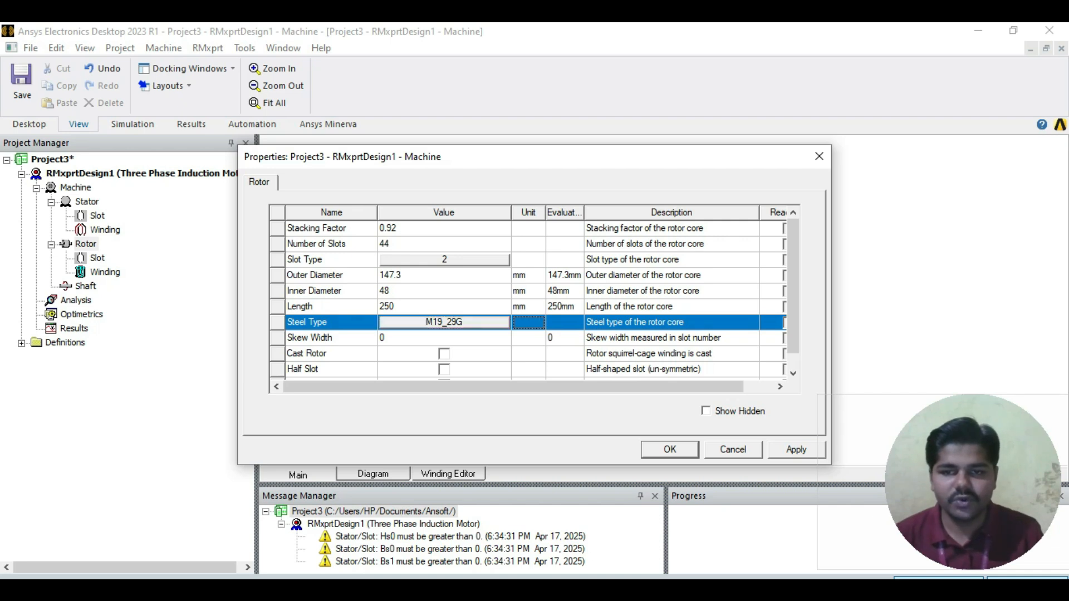
pyautogui.scroll(-1, 537, 291)
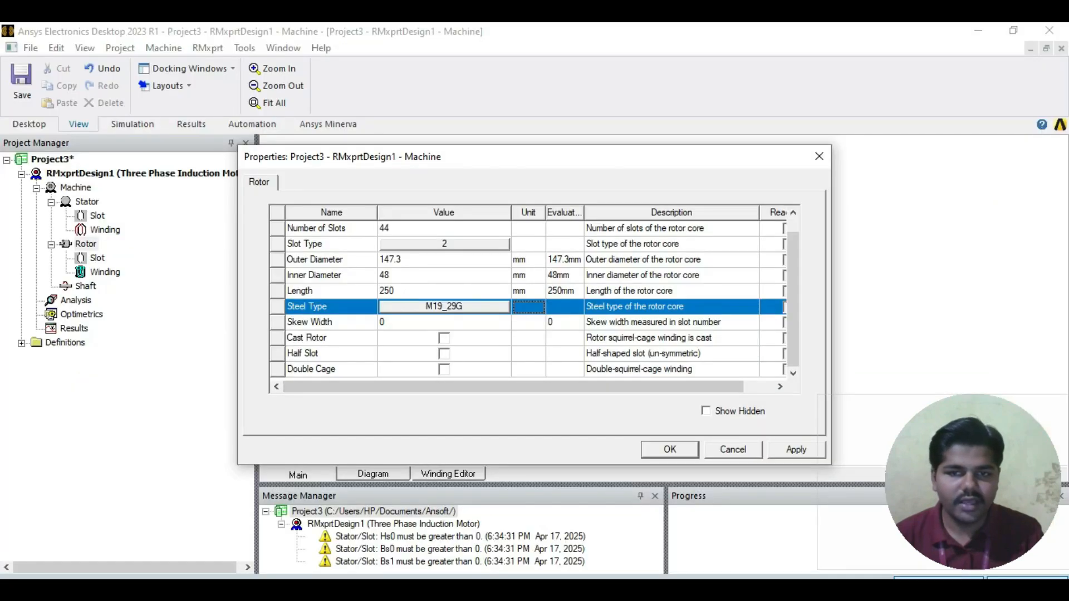
pyautogui.click(796, 450)
pyautogui.click(670, 449)
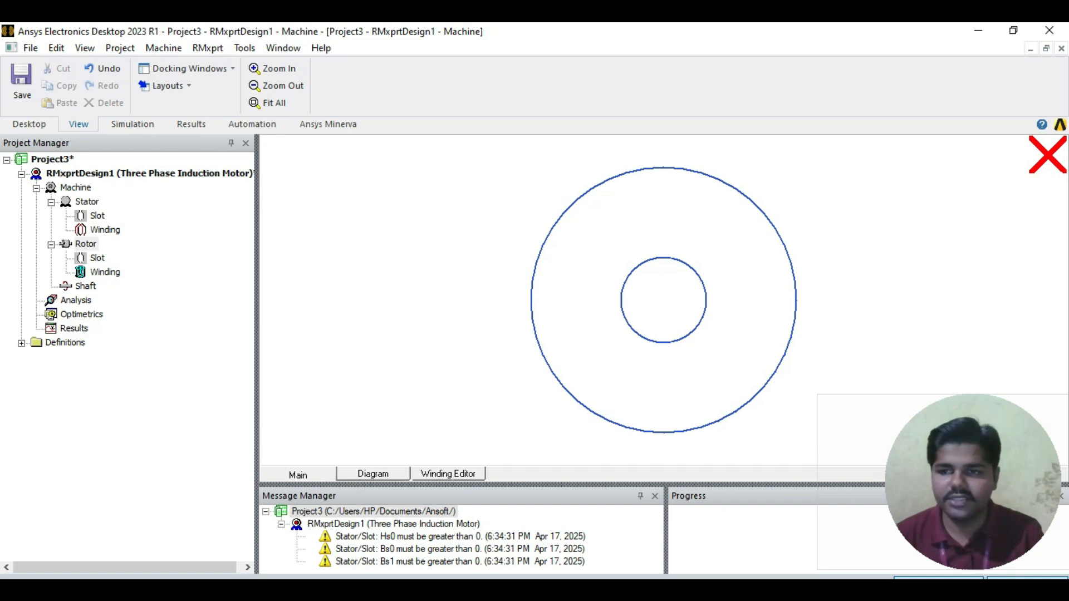
# Step: Open the rotor slot's properties and set Hs0 to 0.5 mm, following the Rotor Slot Data table in ABC.pdf
pyautogui.doubleClick(97, 259)
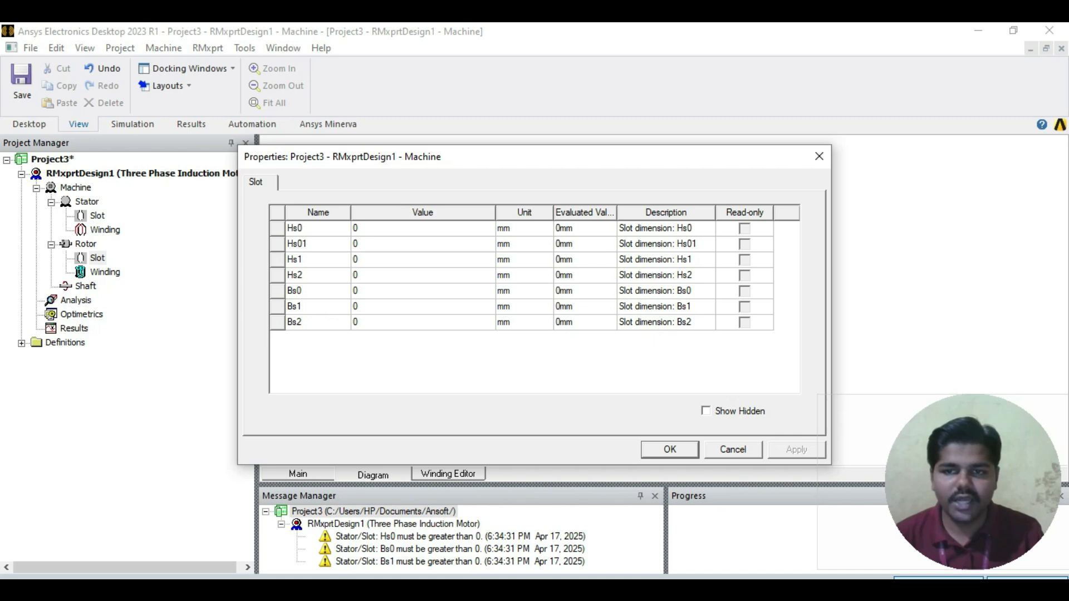
pyautogui.hotkey('alt', 'Tab')
pyautogui.scroll(-3, 529, 340)
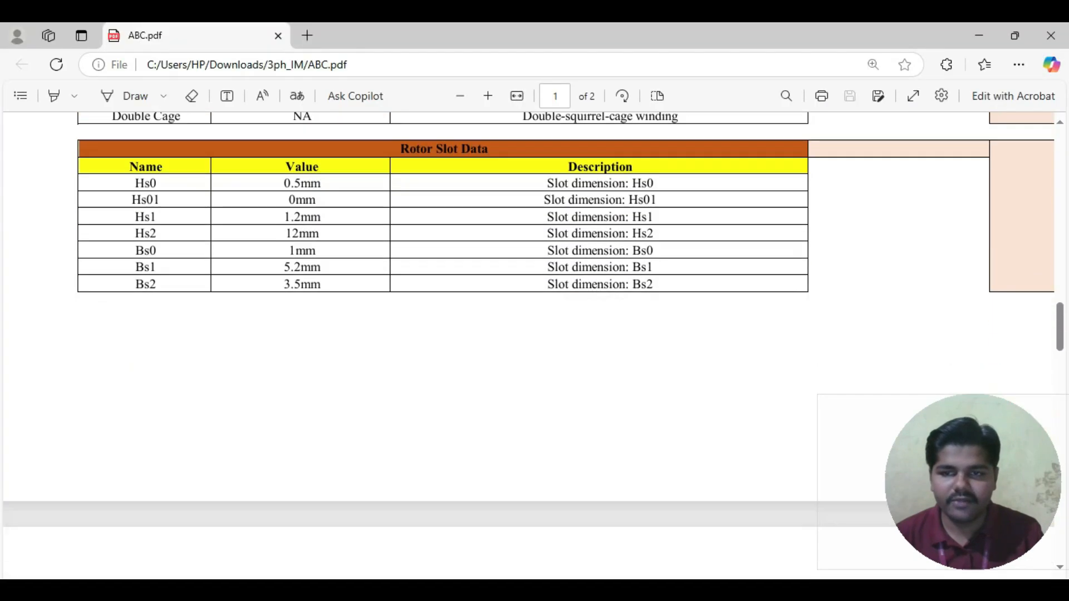
pyautogui.scroll(1, 529, 340)
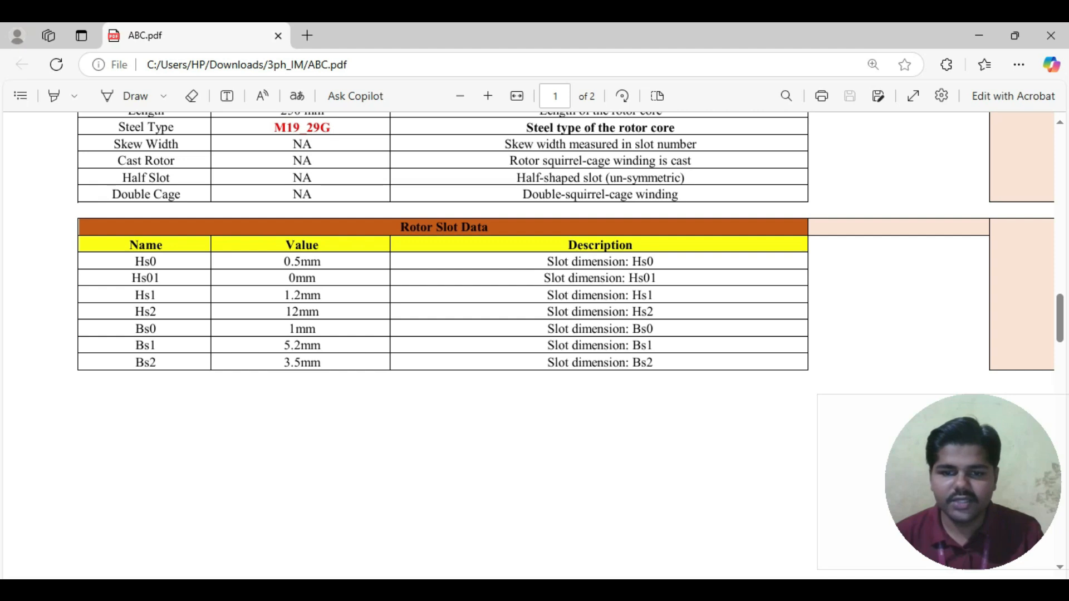
pyautogui.hotkey('alt', 'Tab')
pyautogui.click(423, 229)
pyautogui.write('0.5')
# Step: Check Hs1 in ABC.pdf's Rotor Slot Data table and set the rotor slot's Hs1 to 1.2 mm
pyautogui.click(422, 260)
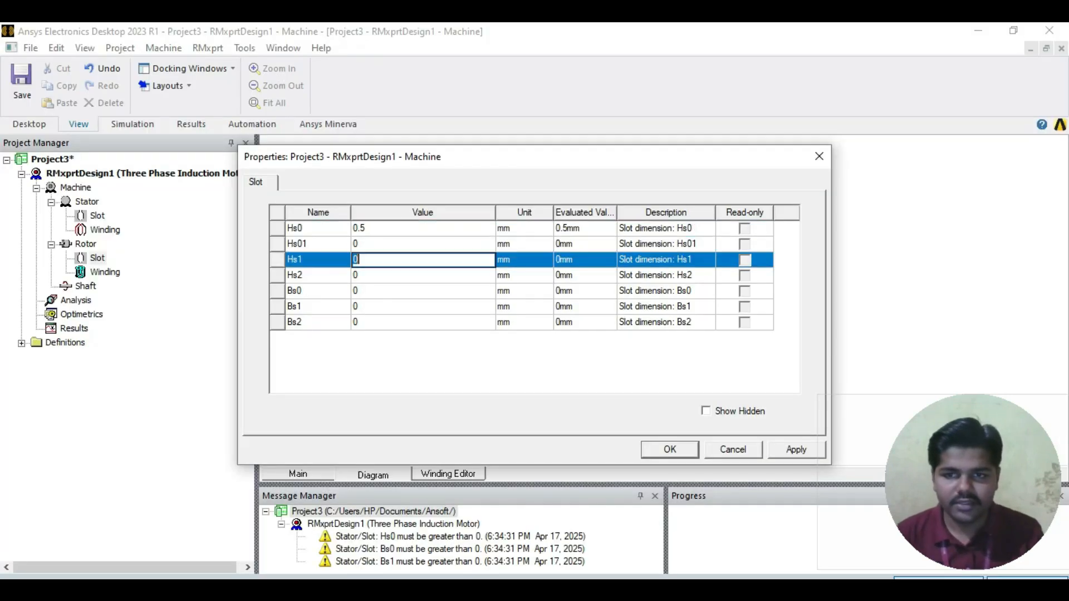
pyautogui.hotkey('alt', 'Tab')
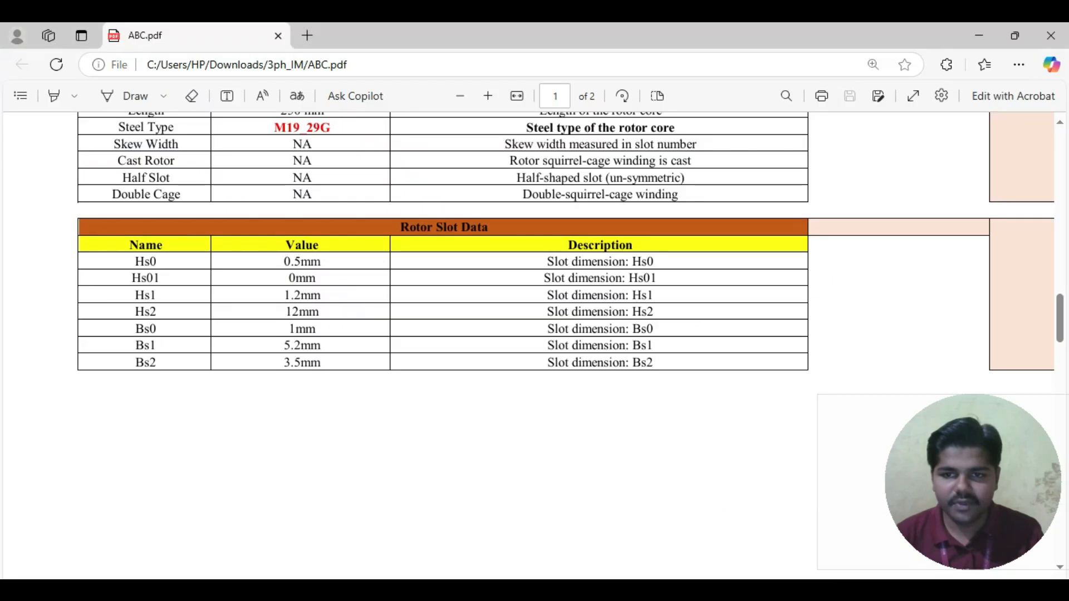
pyautogui.hotkey('alt', 'Tab')
pyautogui.write('1.2')
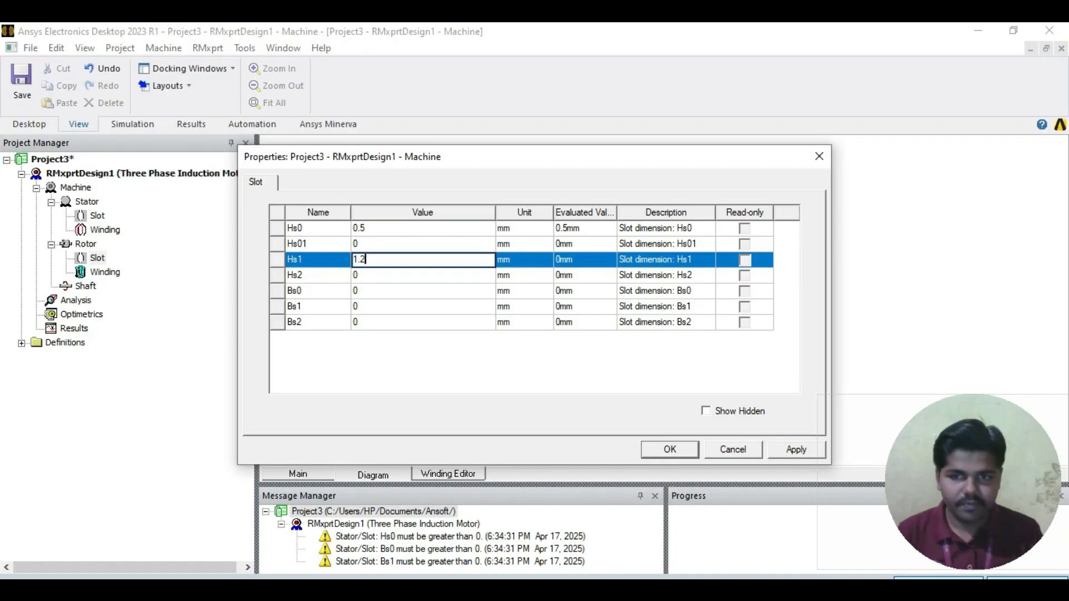
# Step: Set the rotor slot's Hs2 to 12 mm and Bs0 to 1 mm, following the Rotor Slot Data table in ABC.pdf
pyautogui.press('Tab')
pyautogui.write('12')
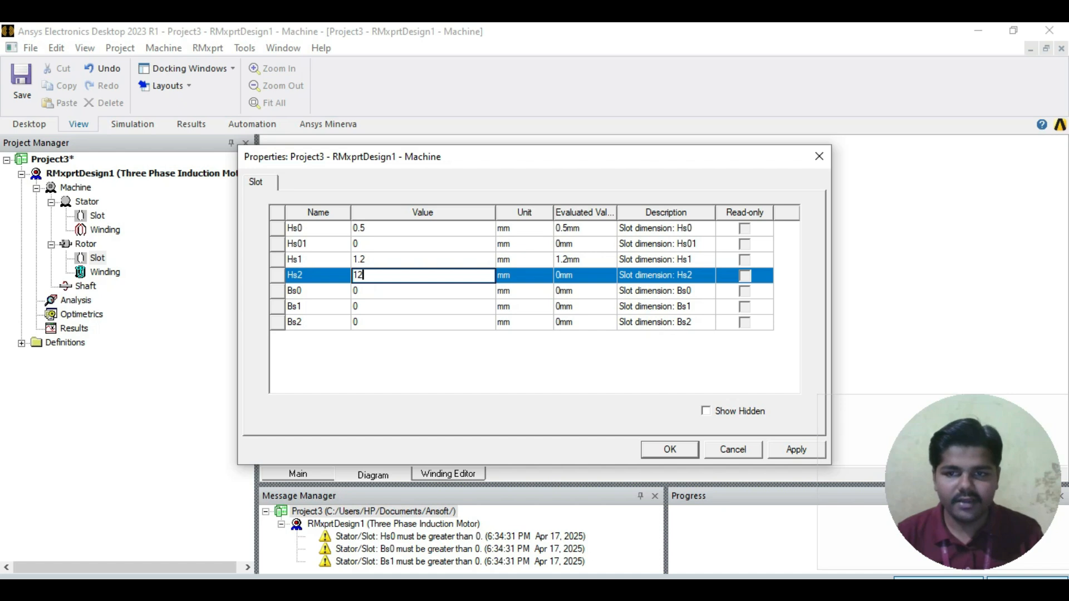
pyautogui.press('Tab')
pyautogui.hotkey('alt', 'Tab')
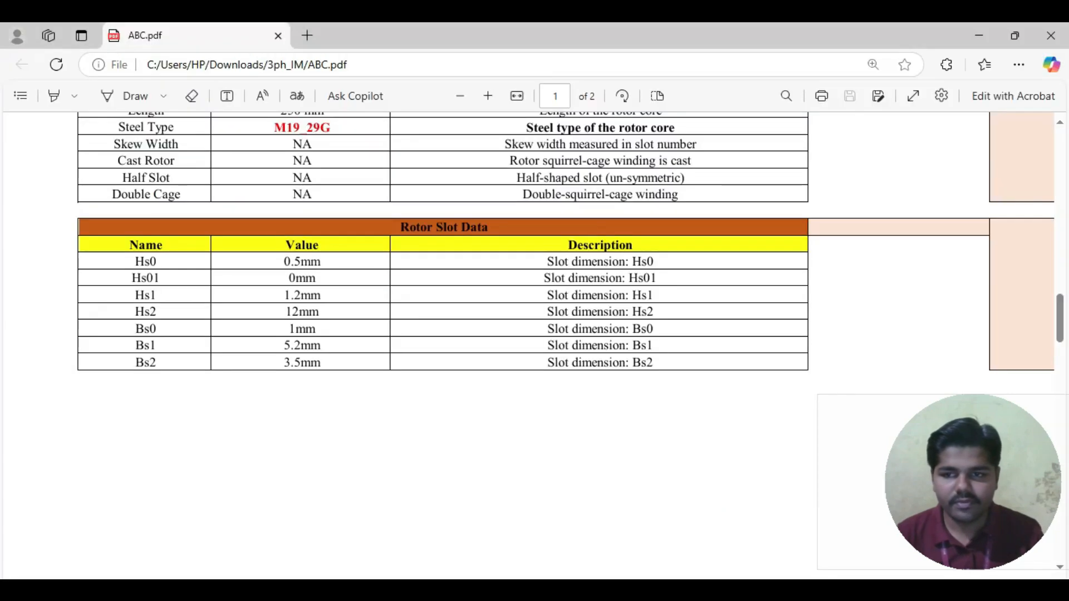
pyautogui.hotkey('alt', 'Tab')
pyautogui.write('1')
# Step: Following ABC.pdf, set the rotor slot's Bs1 to 5.2 mm and Bs2 to 3.5 mm, and apply the slot properties
pyautogui.press('Tab')
pyautogui.write('2.')
pyautogui.press('BackSpace')
pyautogui.press('BackSpace')
pyautogui.write('5.2')
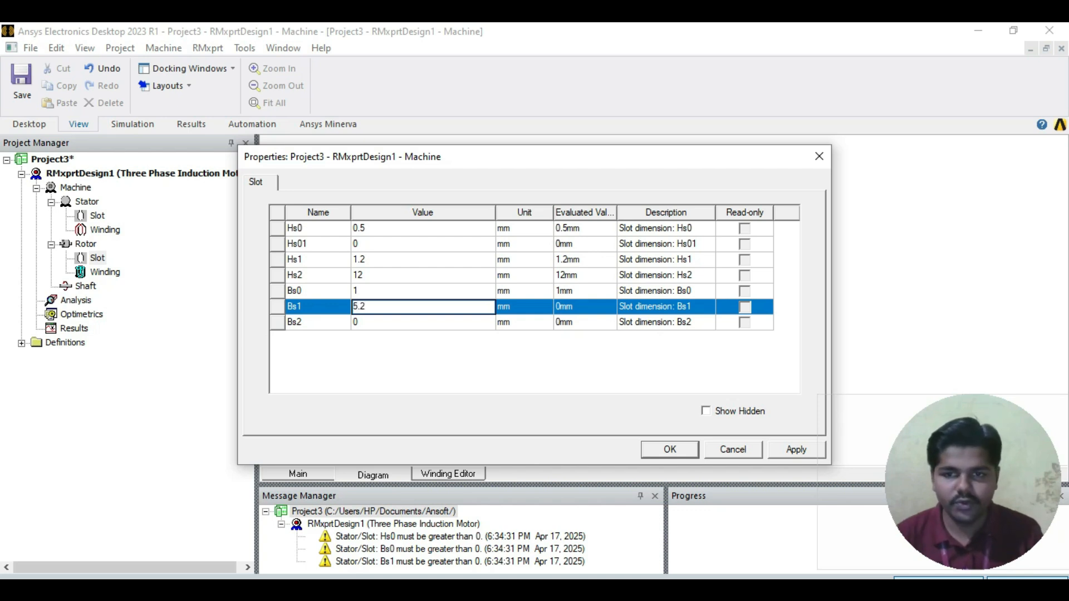
pyautogui.press('Tab')
pyautogui.hotkey('alt', 'Tab')
pyautogui.hotkey('alt', 'Tab')
pyautogui.write('3.5')
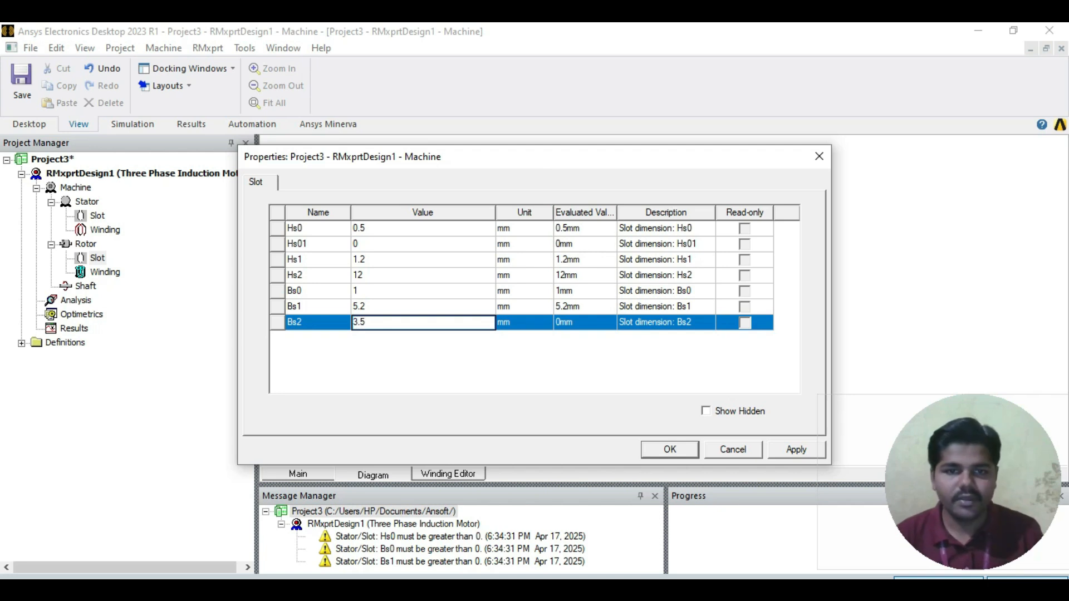
pyautogui.press('Return')
pyautogui.click(796, 450)
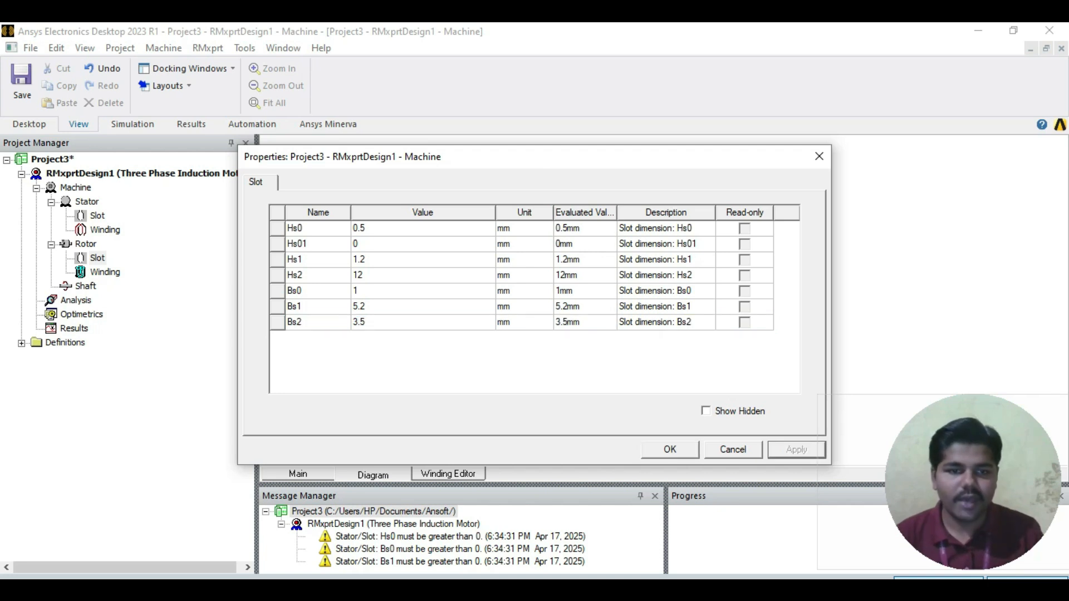
pyautogui.click(669, 450)
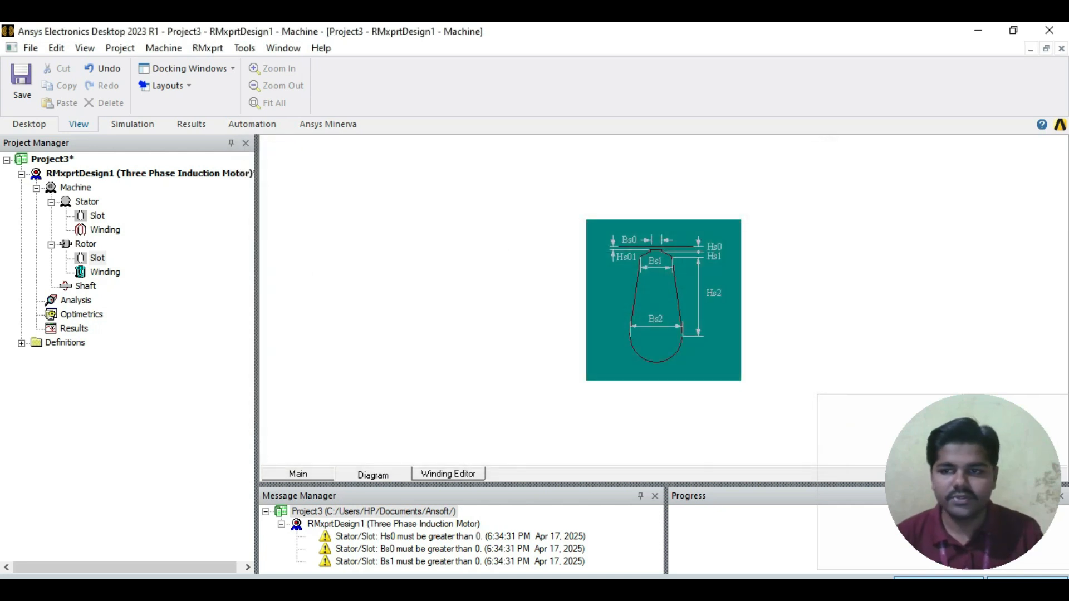
# Step: Open the rotor winding's properties and assign Copper, pure, C10100, hard from the system library as the bar conductor type
pyautogui.doubleClick(105, 272)
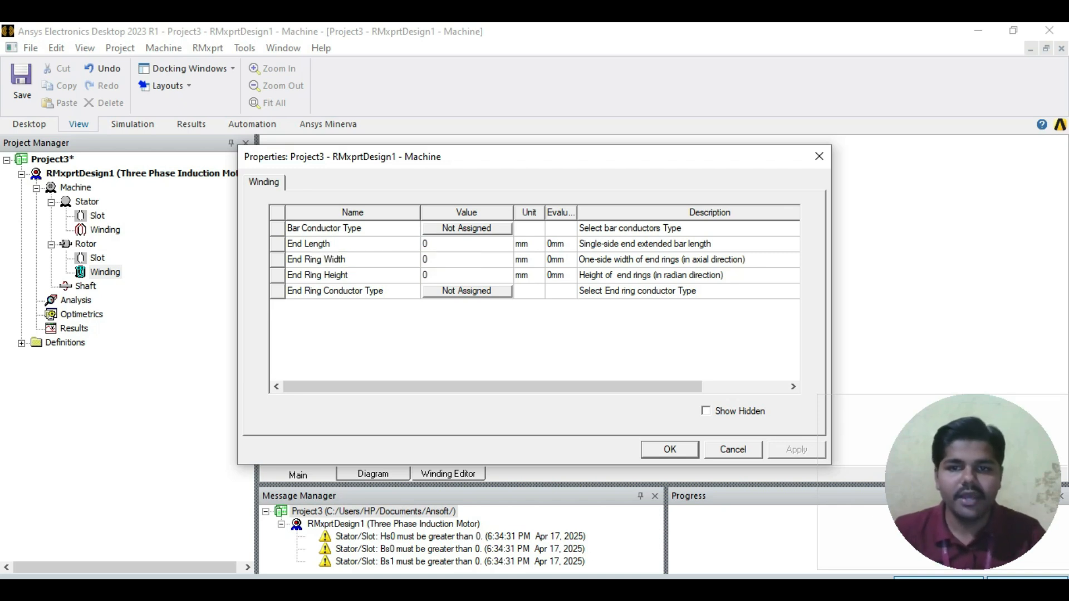
pyautogui.click(467, 229)
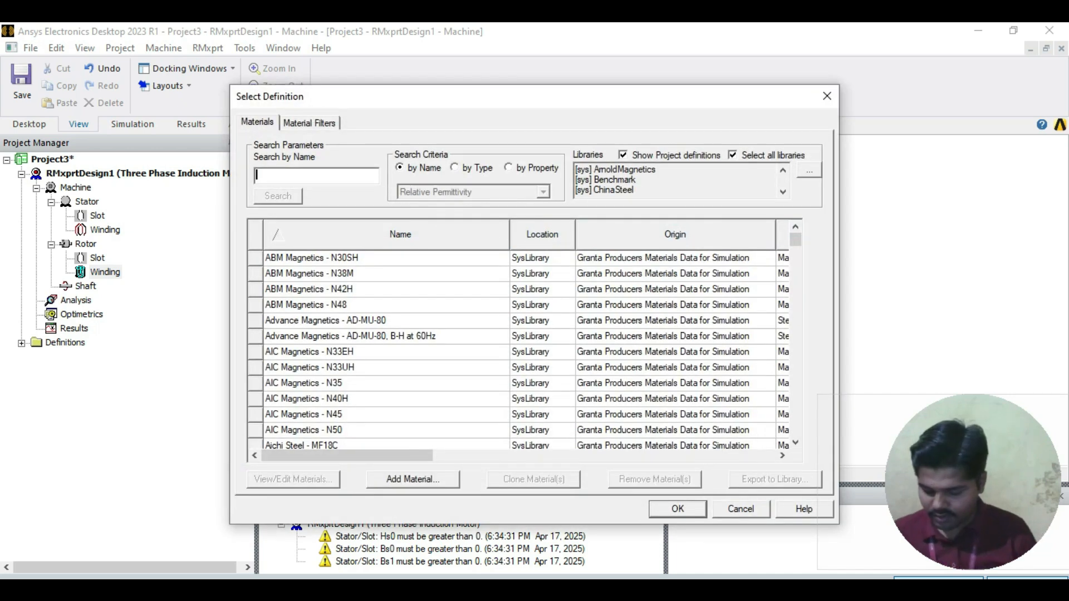
pyautogui.write('Copp')
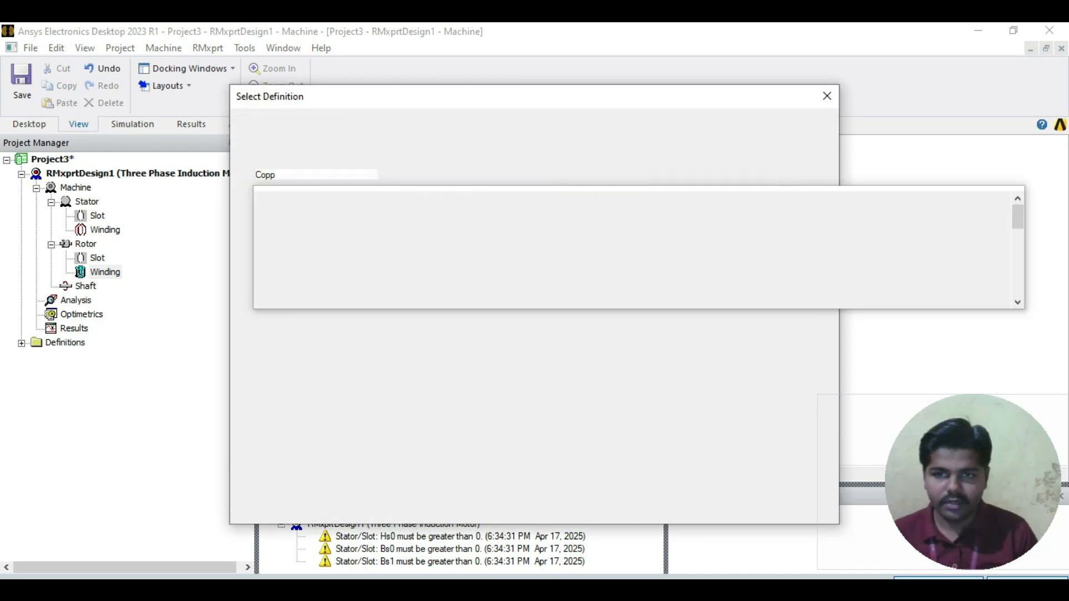
pyautogui.write('er')
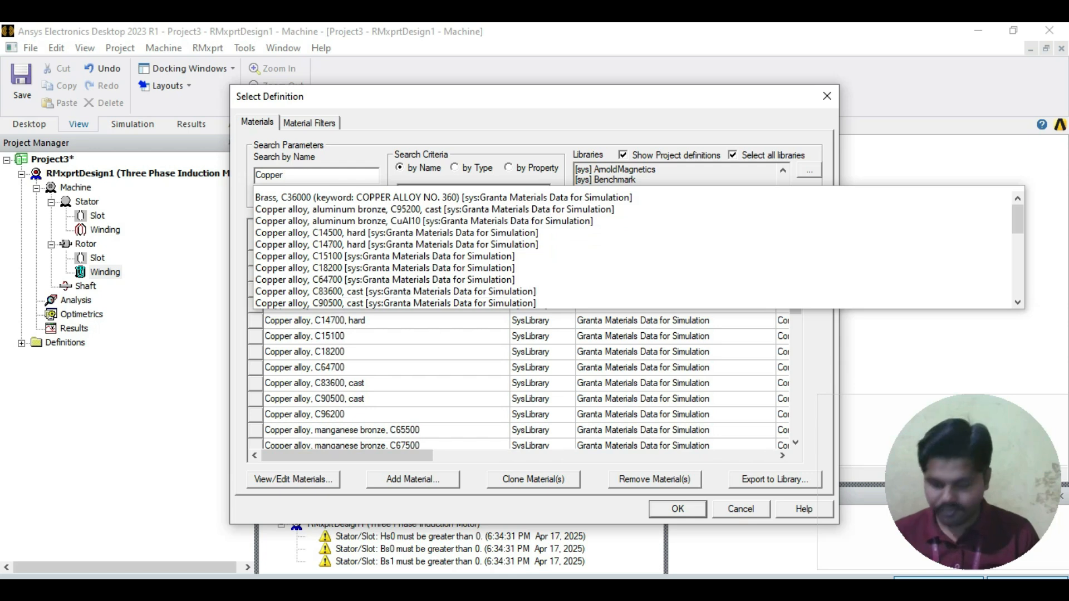
pyautogui.write(' C10122')
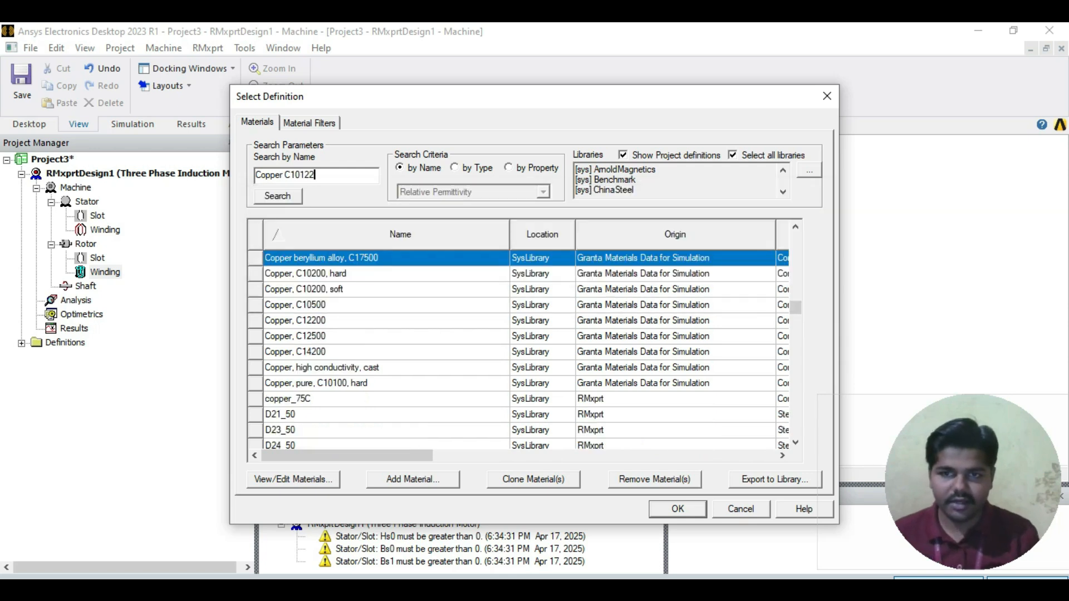
pyautogui.press('BackSpace')
pyautogui.press('BackSpace')
pyautogui.write('00')
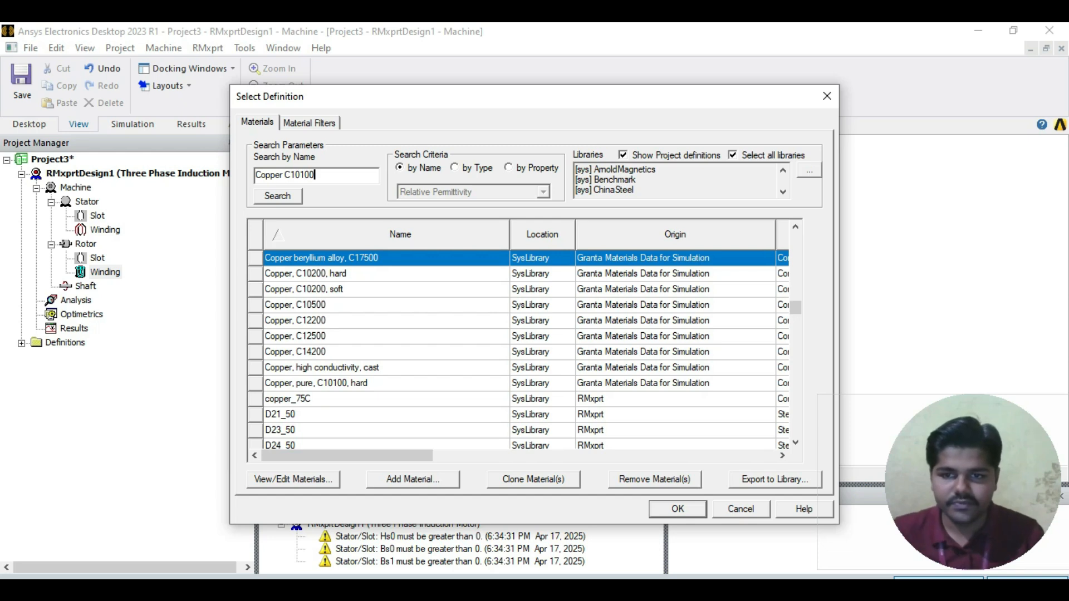
pyautogui.click(266, 384)
pyautogui.moveTo(346, 456); pyautogui.dragTo(522, 455)
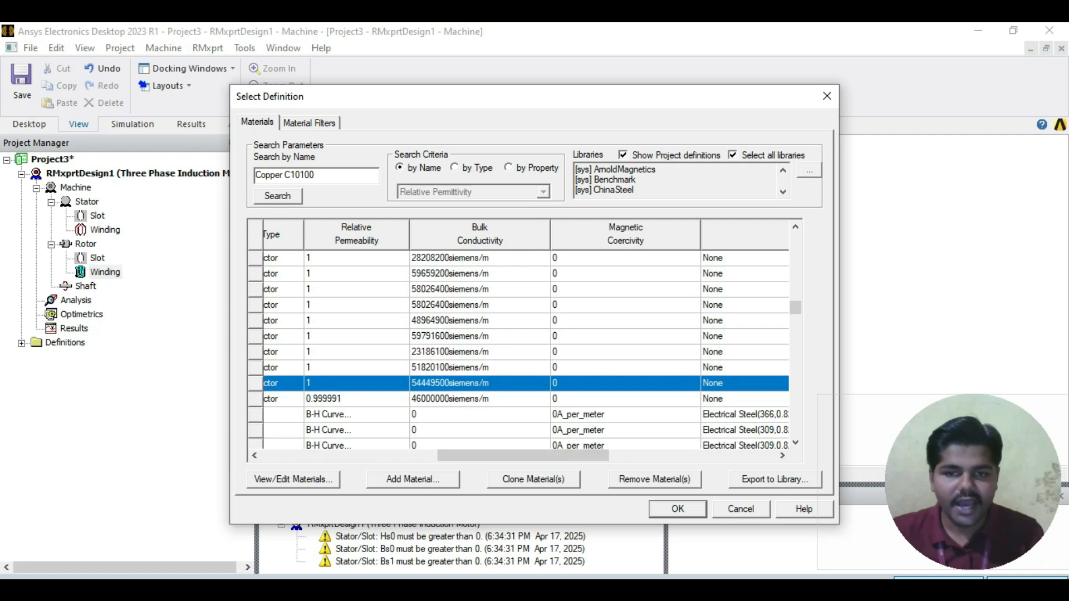
pyautogui.moveTo(522, 456); pyautogui.dragTo(675, 456)
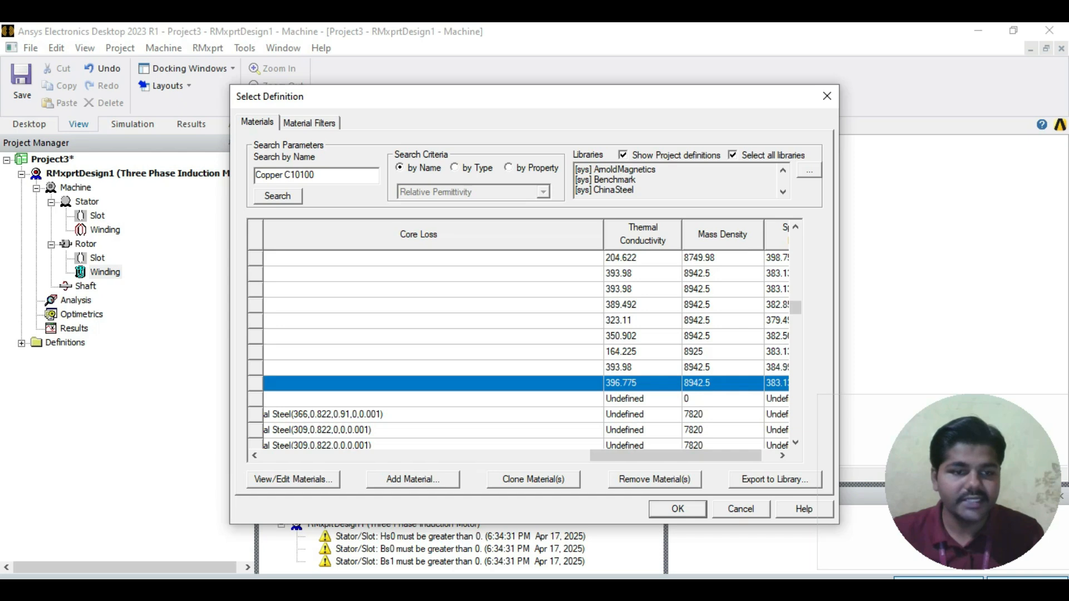
pyautogui.moveTo(675, 456); pyautogui.dragTo(689, 456)
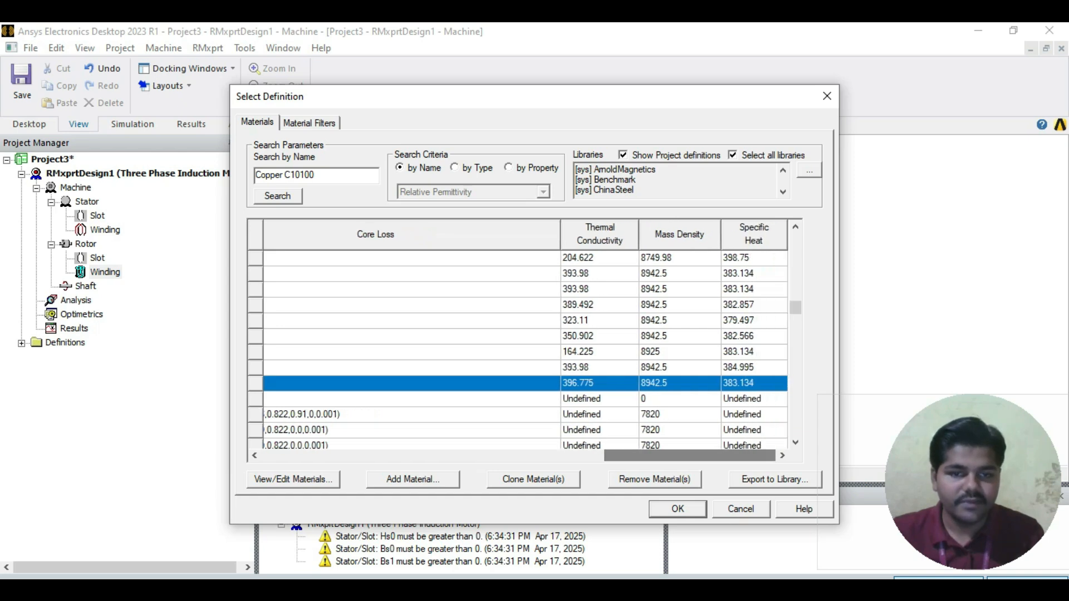
pyautogui.click(678, 509)
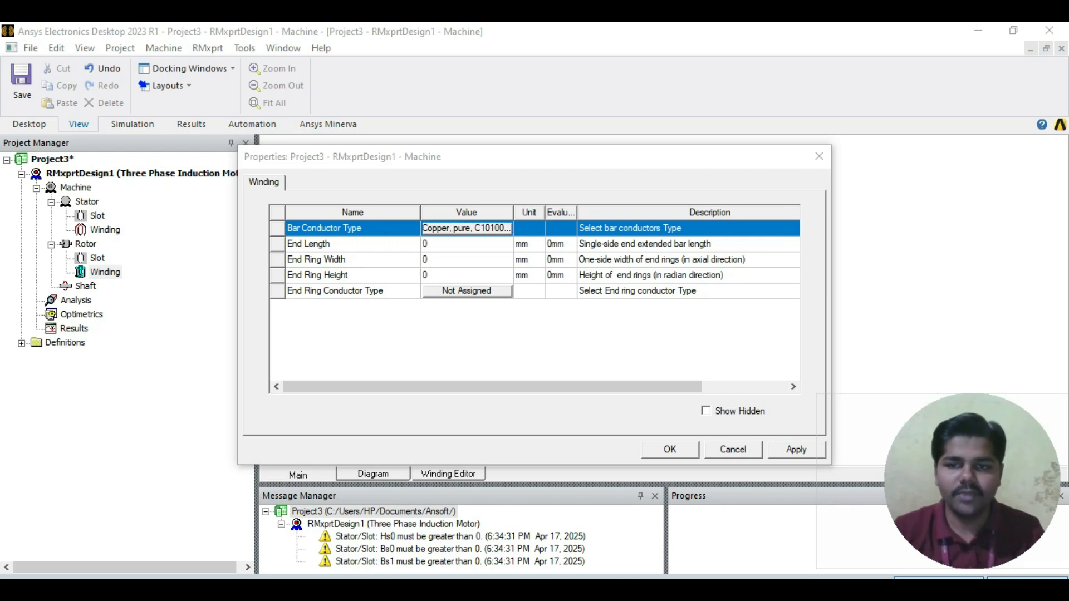
# Step: Set the rotor winding's End Ring Width to 20 mm and End Ring Height to 10 mm, following the Rotor Winding Data table in ABC.pdf
pyautogui.click(466, 259)
pyautogui.write('20')
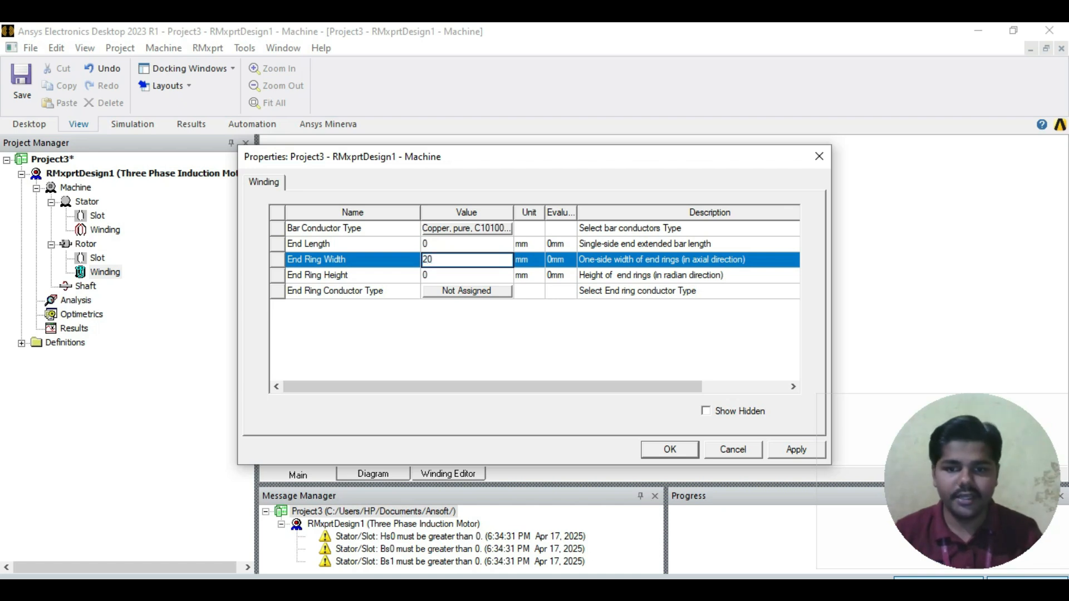
pyautogui.hotkey('alt', 'Tab')
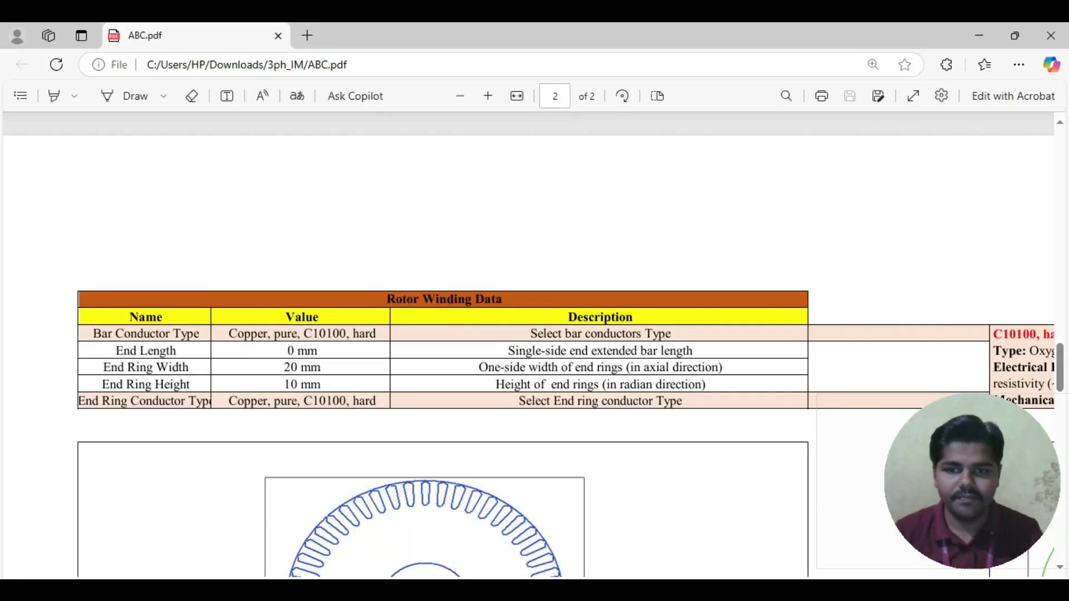
pyautogui.hotkey('alt', 'Tab')
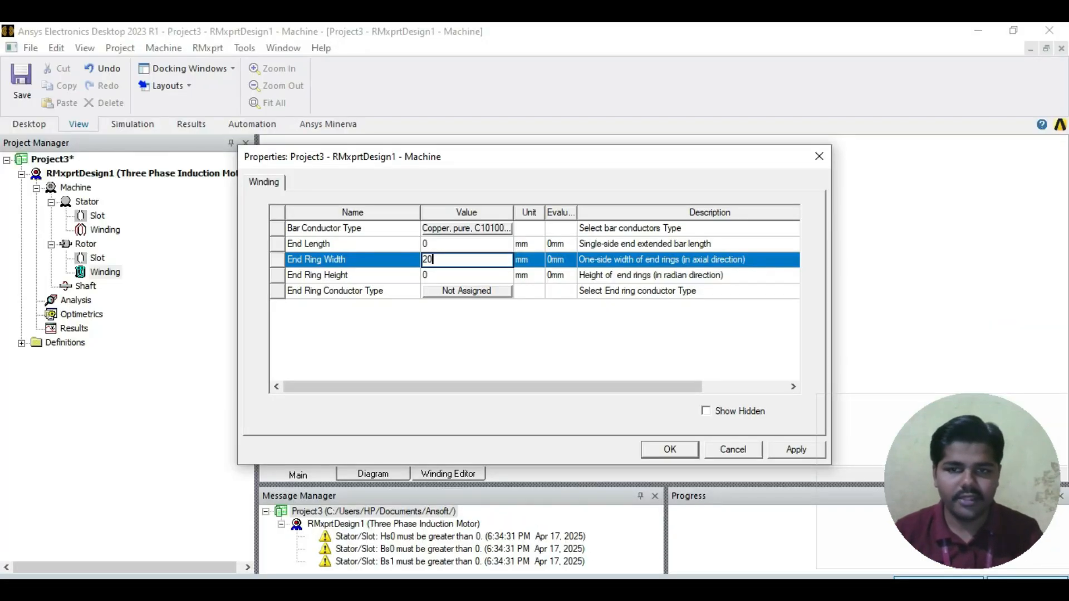
pyautogui.press('Return')
pyautogui.write('10')
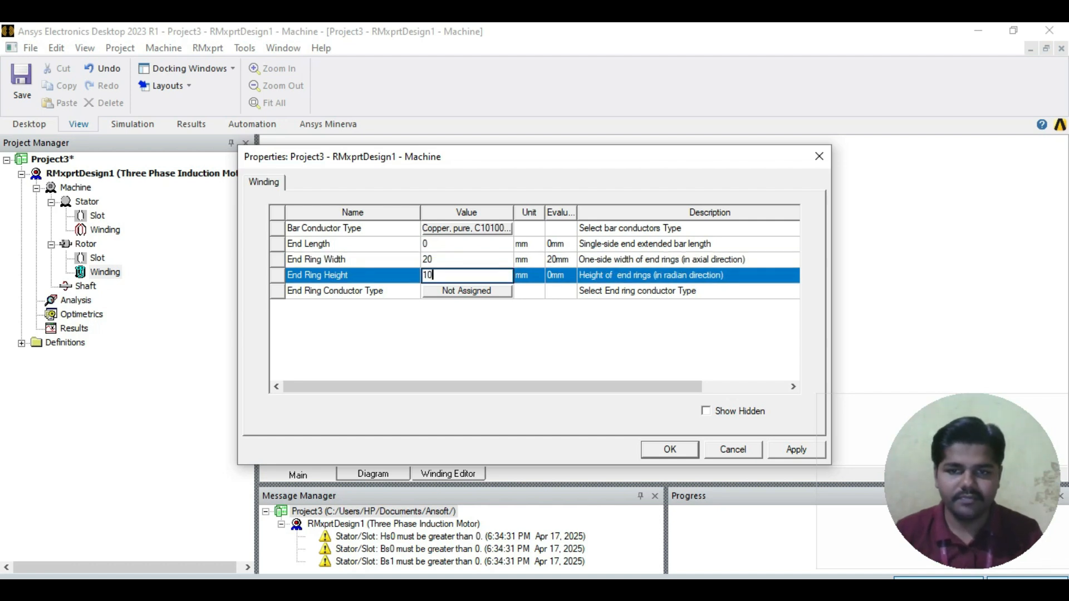
pyautogui.press('Return')
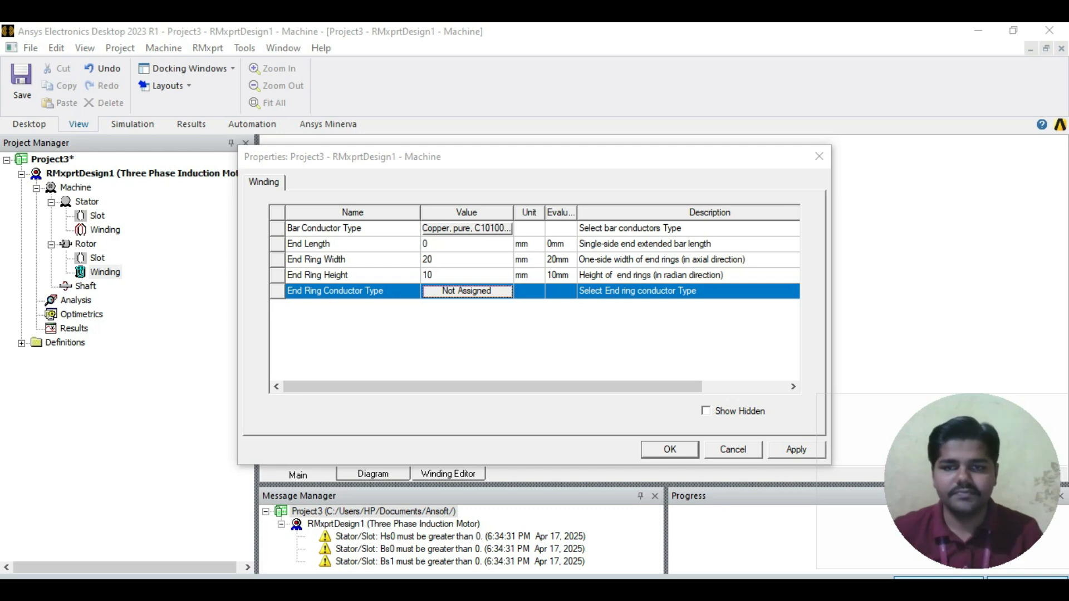
# Step: Assign the project's Copper, pure, C10100, hard material as the end ring conductor type and apply the rotor winding properties
pyautogui.write('copeer c10100')
pyautogui.press('Tab')
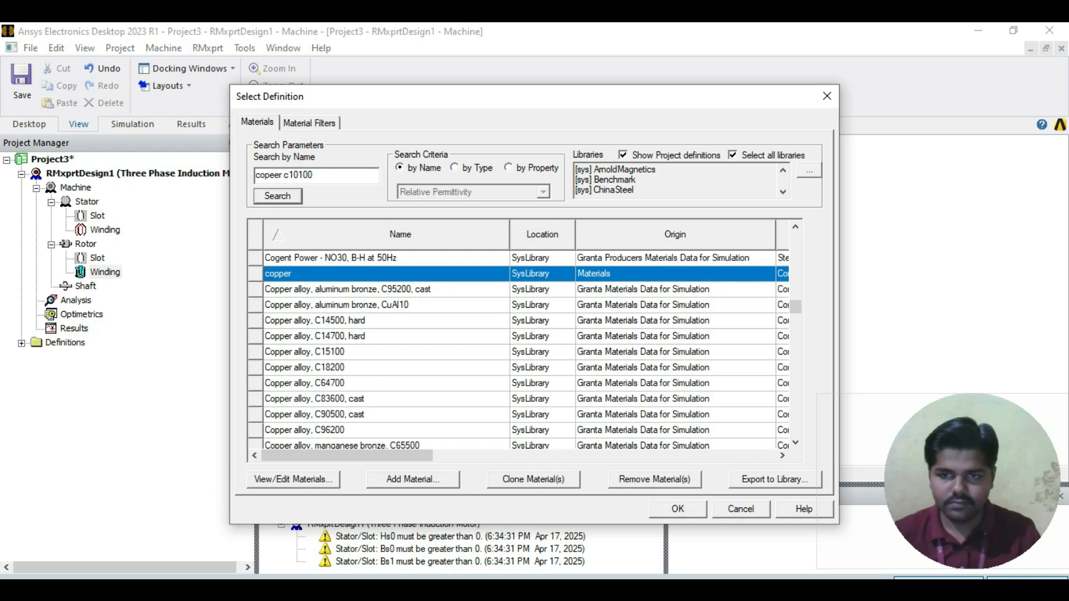
pyautogui.scroll(-5, 386, 351)
pyautogui.click(386, 430)
pyautogui.scroll(-1, 526, 351)
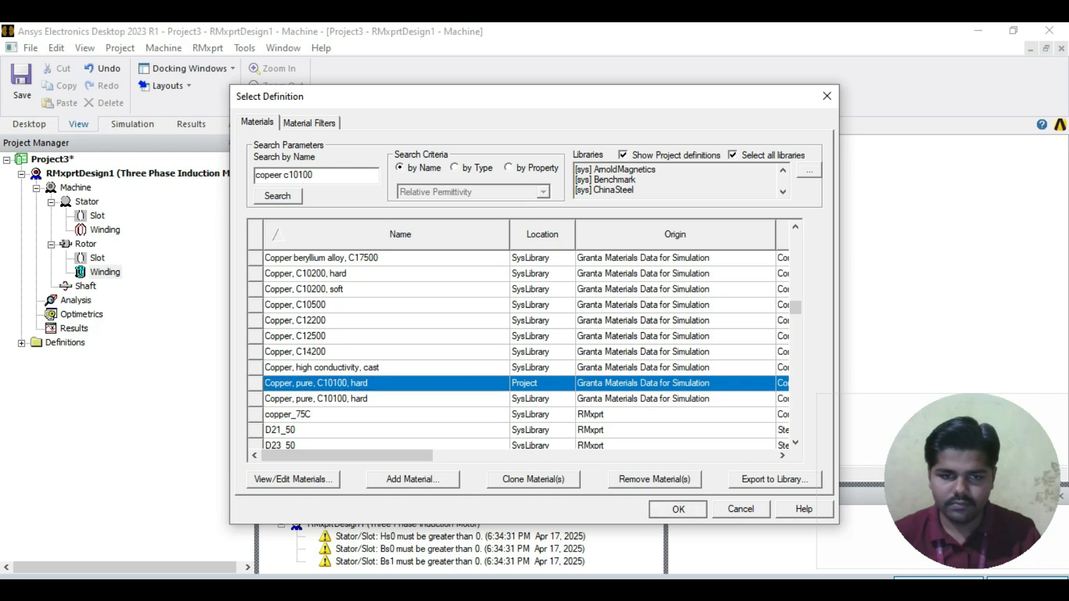
pyautogui.click(678, 509)
pyautogui.click(650, 348)
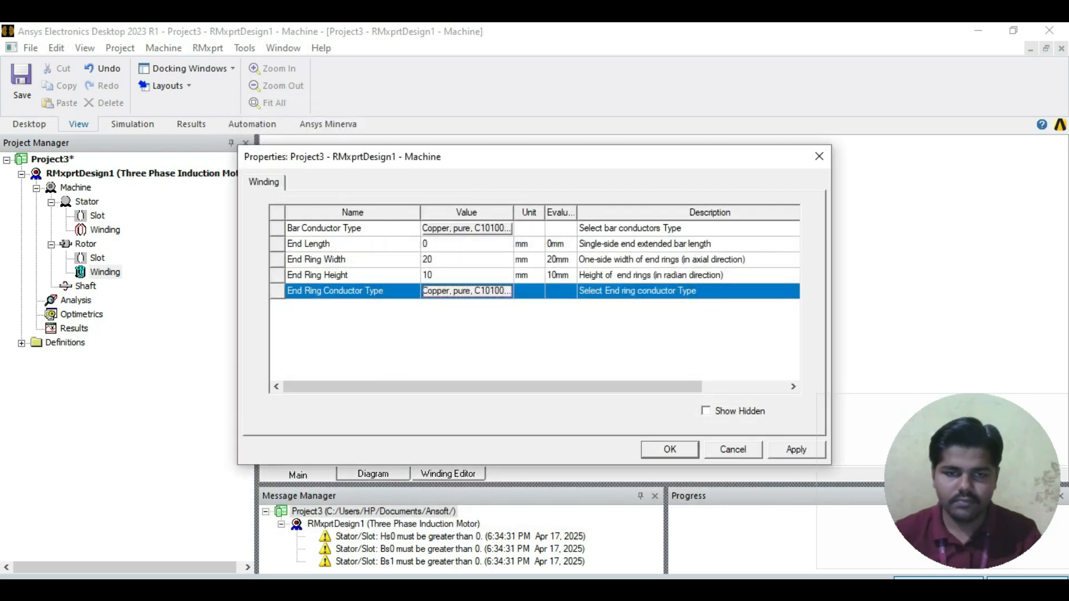
pyautogui.click(523, 335)
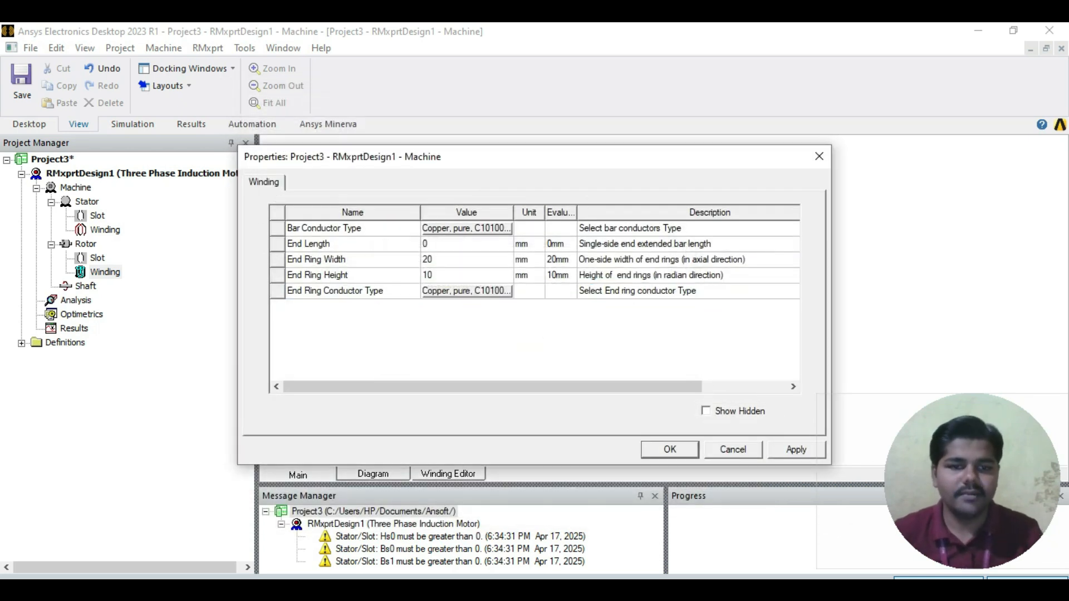
pyautogui.click(797, 450)
pyautogui.click(670, 450)
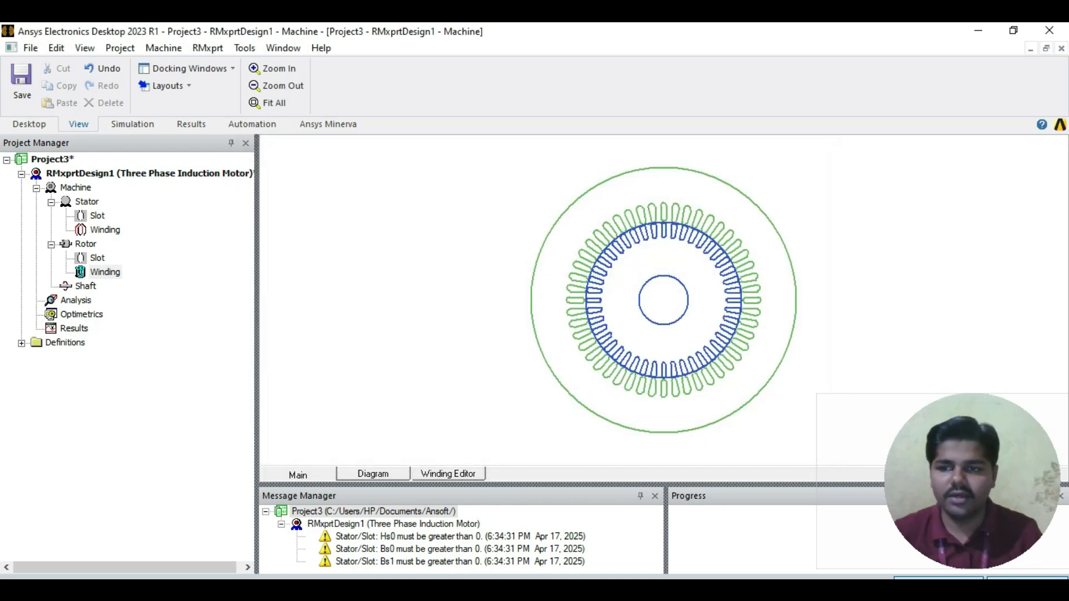
# Step: Review the shaft's Magnetic Shaft property and the design's list of analysis setups without changing them
pyautogui.doubleClick(85, 287)
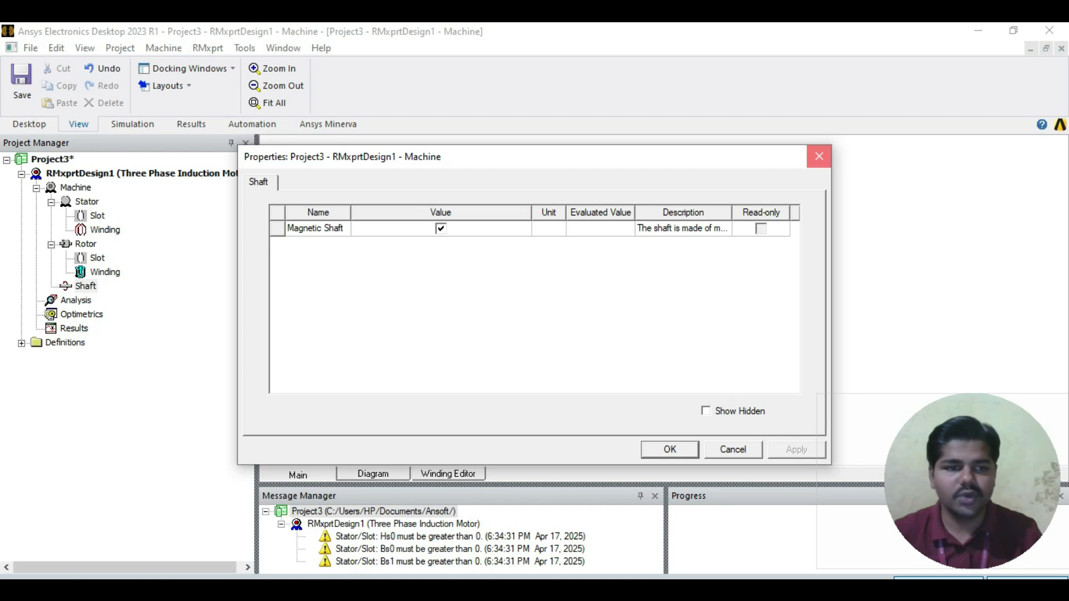
pyautogui.click(819, 157)
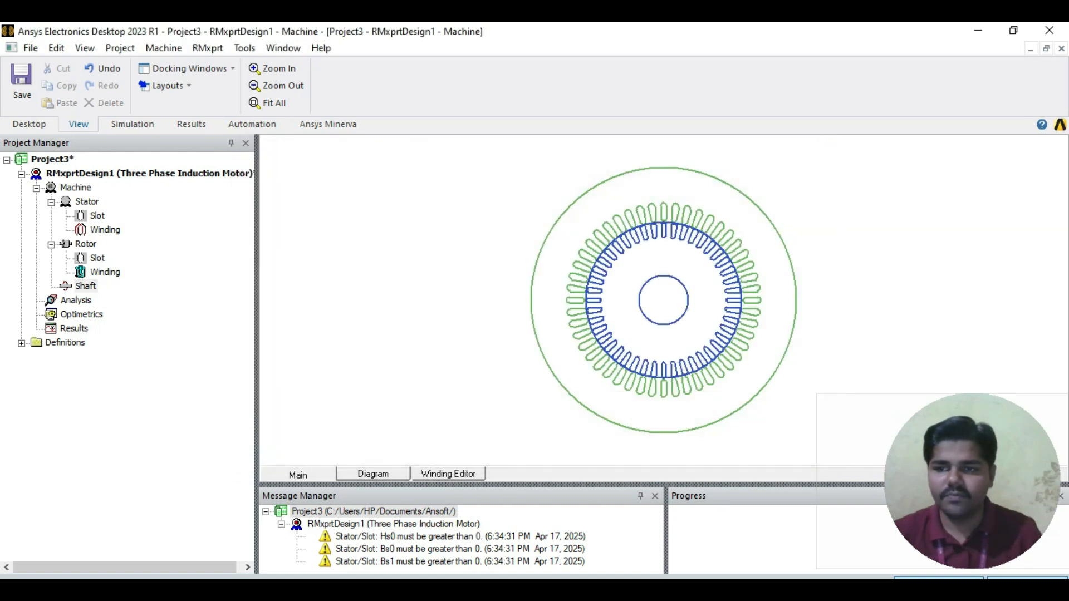
pyautogui.doubleClick(76, 301)
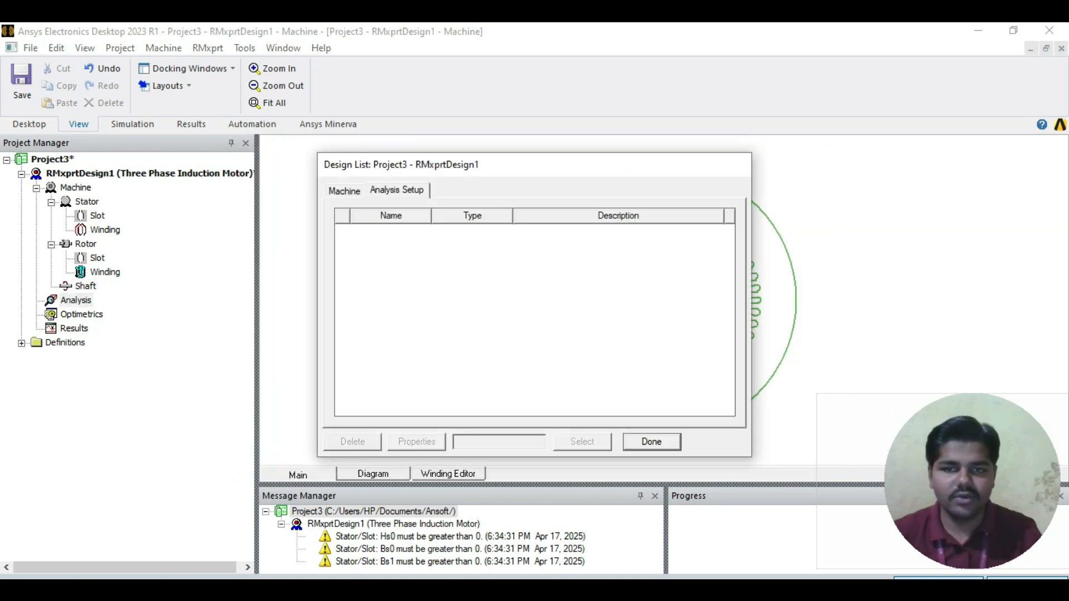
pyautogui.click(651, 442)
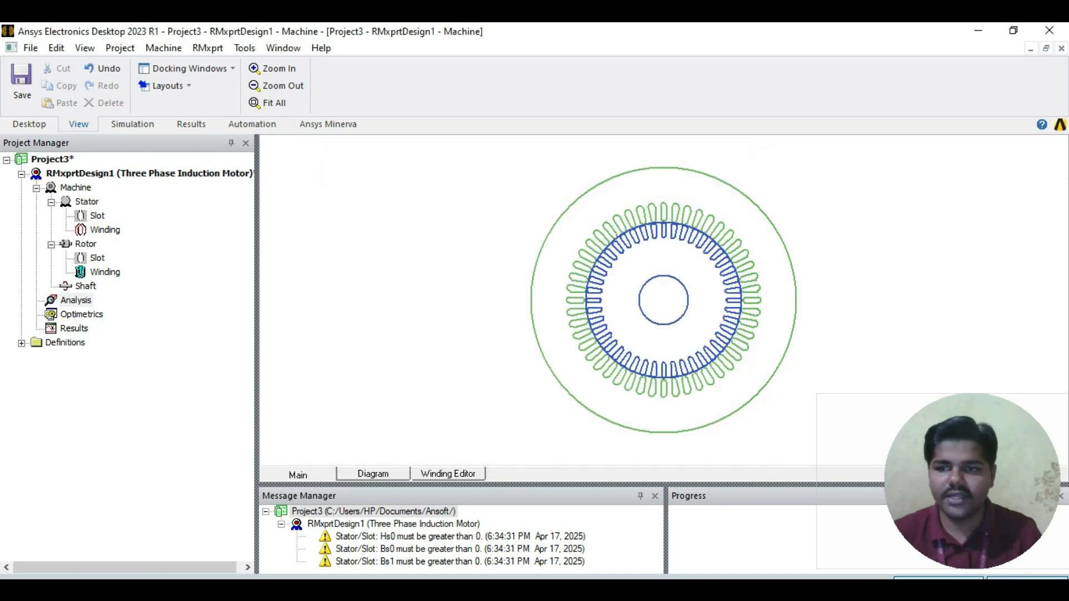
# Step: Add a solution setup to the design with Const Power as the load type and a rated output power of 7500 W
pyautogui.rightClick(76, 301)
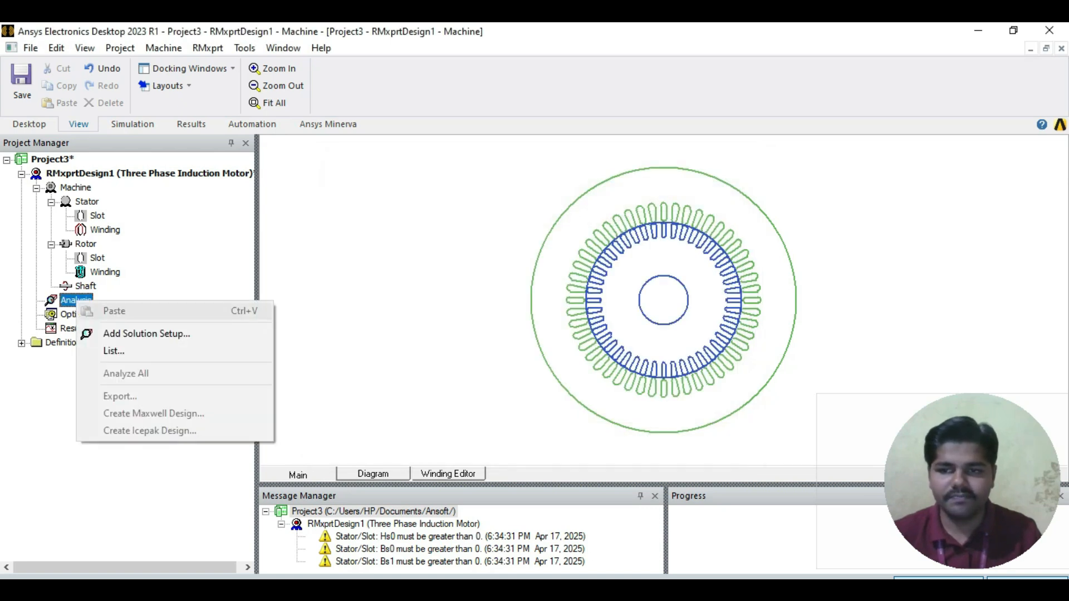
pyautogui.click(146, 333)
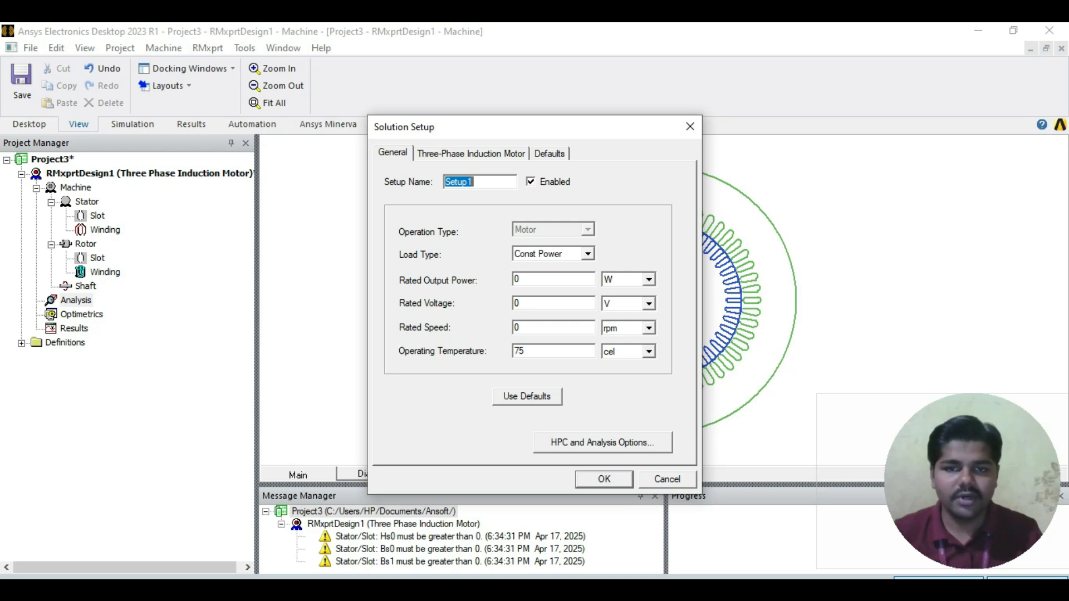
pyautogui.click(588, 254)
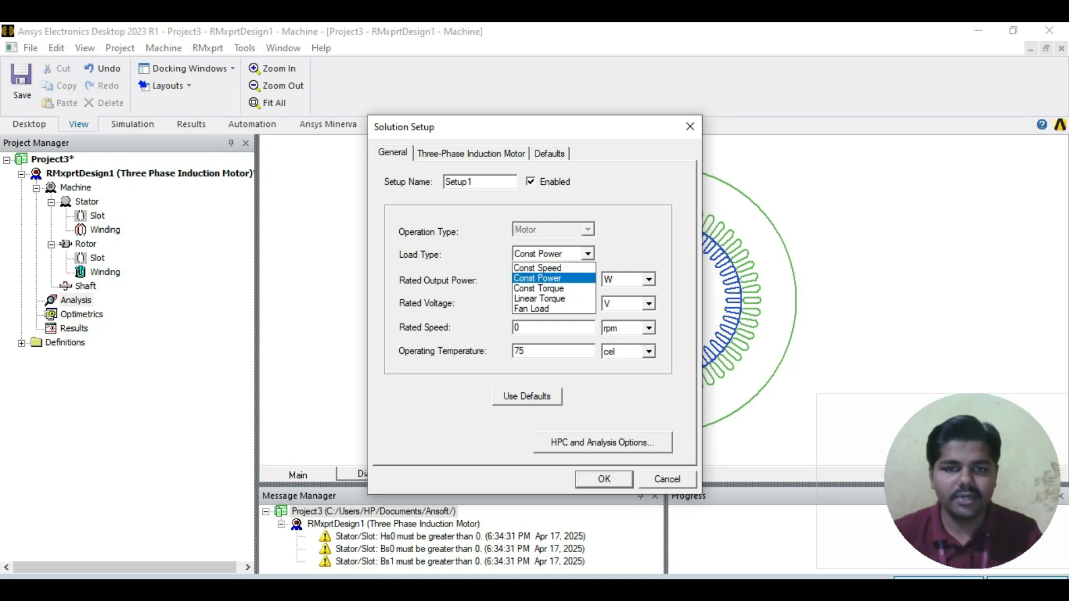
pyautogui.click(543, 279)
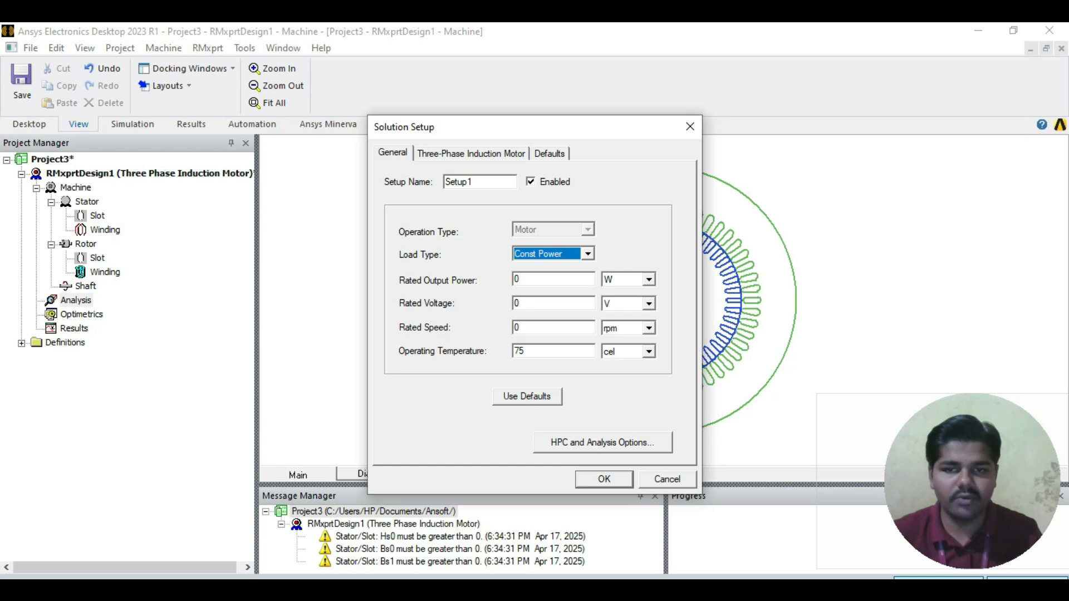
pyautogui.click(525, 279)
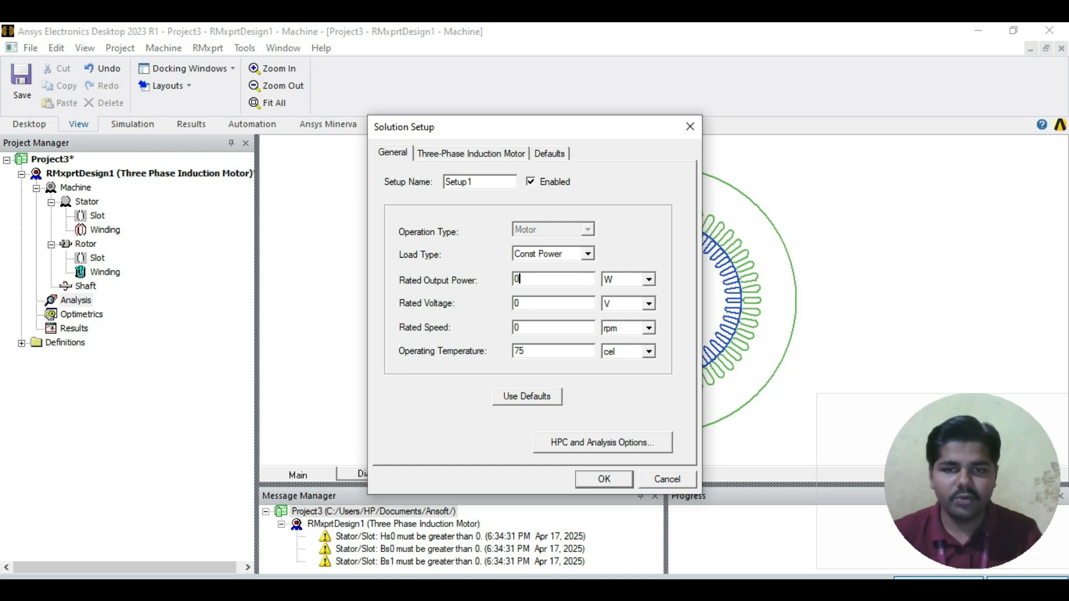
pyautogui.press('BackSpace')
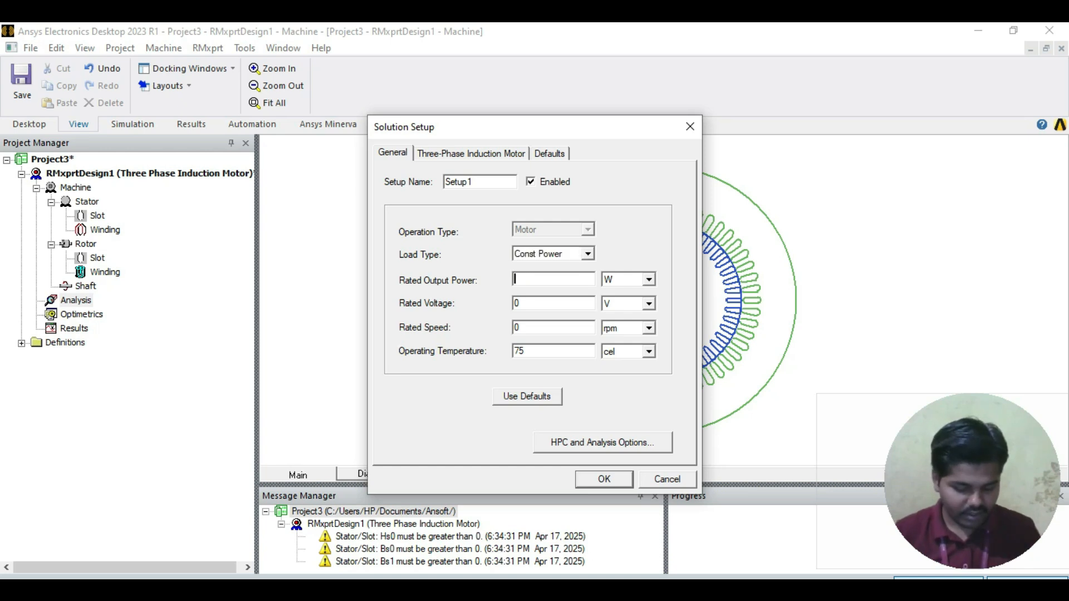
pyautogui.write('7500')
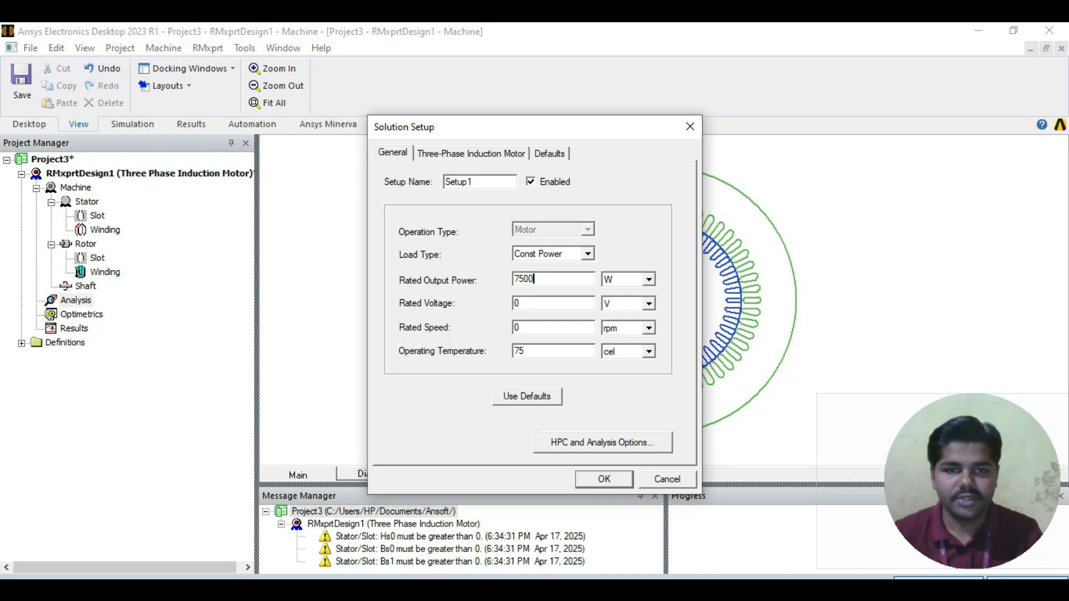
pyautogui.click(649, 280)
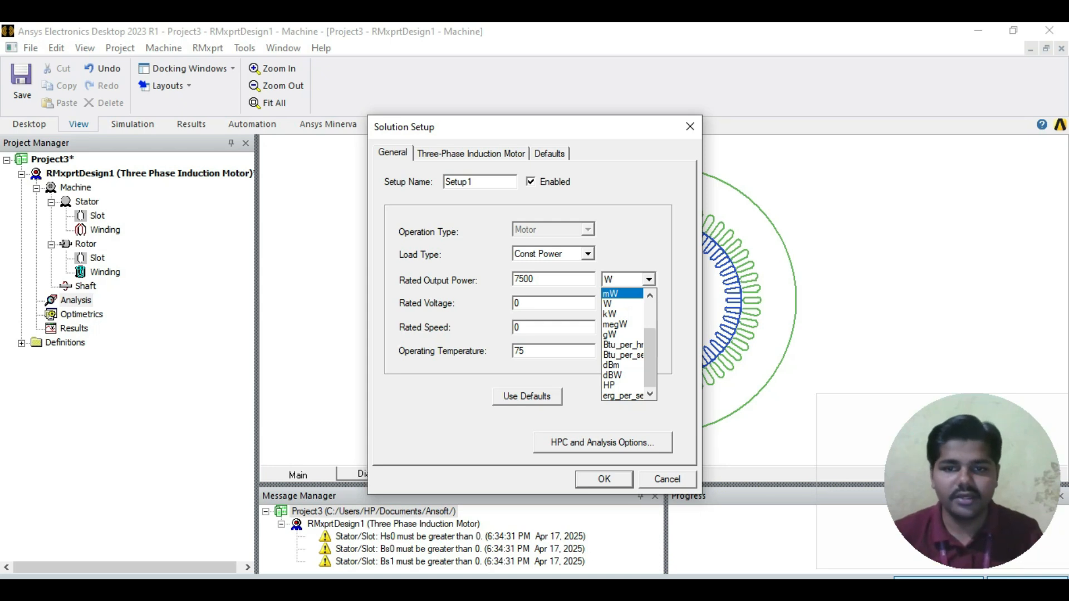
pyautogui.press('Escape')
# Step: Set the setup's rated voltage to 430 V and rated speed to 1450 rpm, following the Setup table in ABC.pdf
pyautogui.click(519, 303)
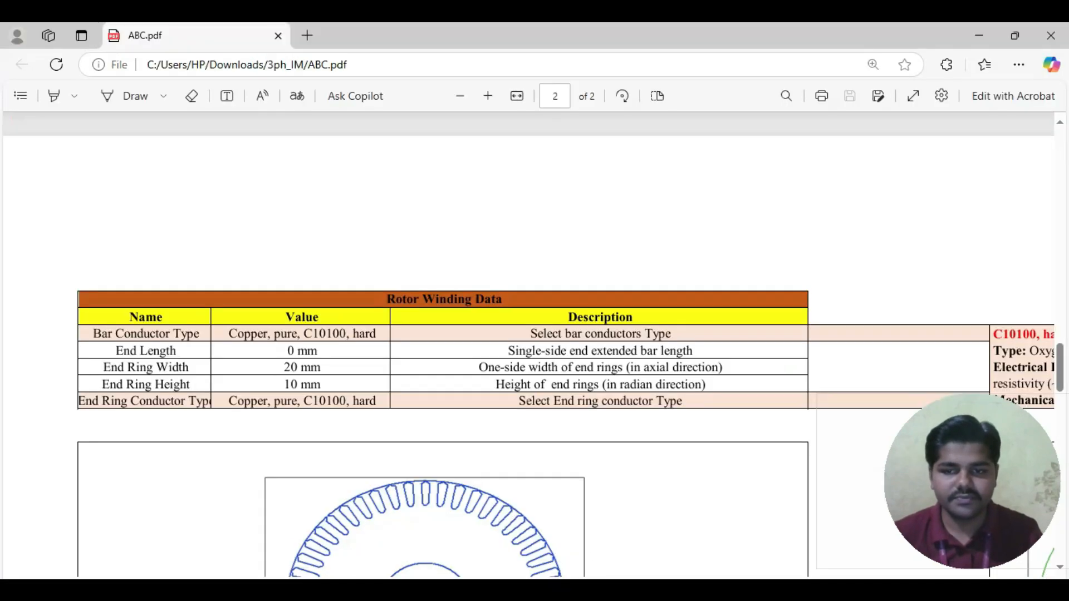
pyautogui.scroll(-10, 534, 345)
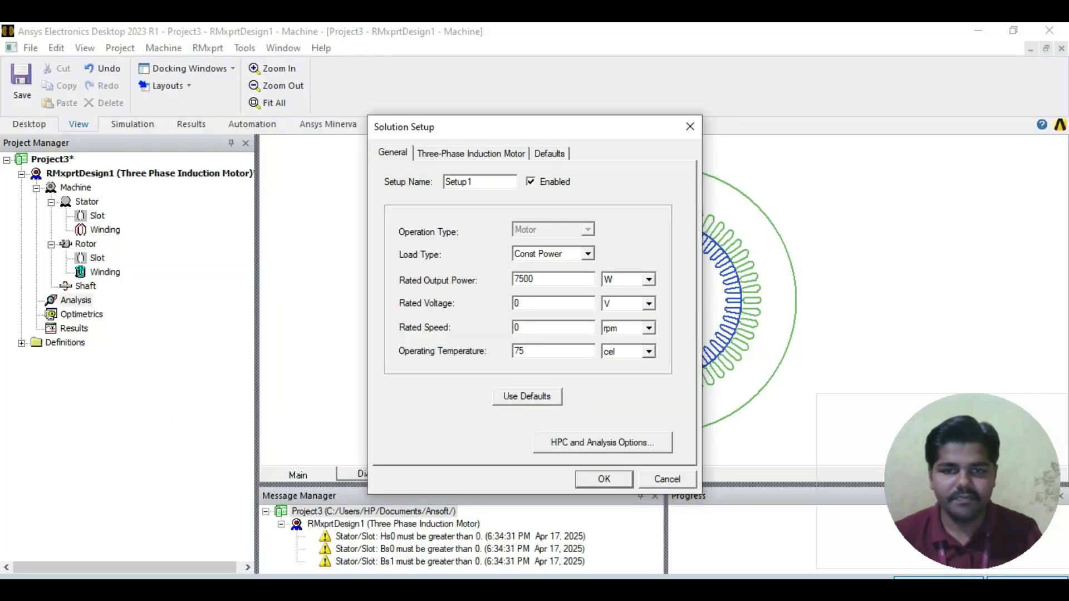
pyautogui.doubleClick(517, 304)
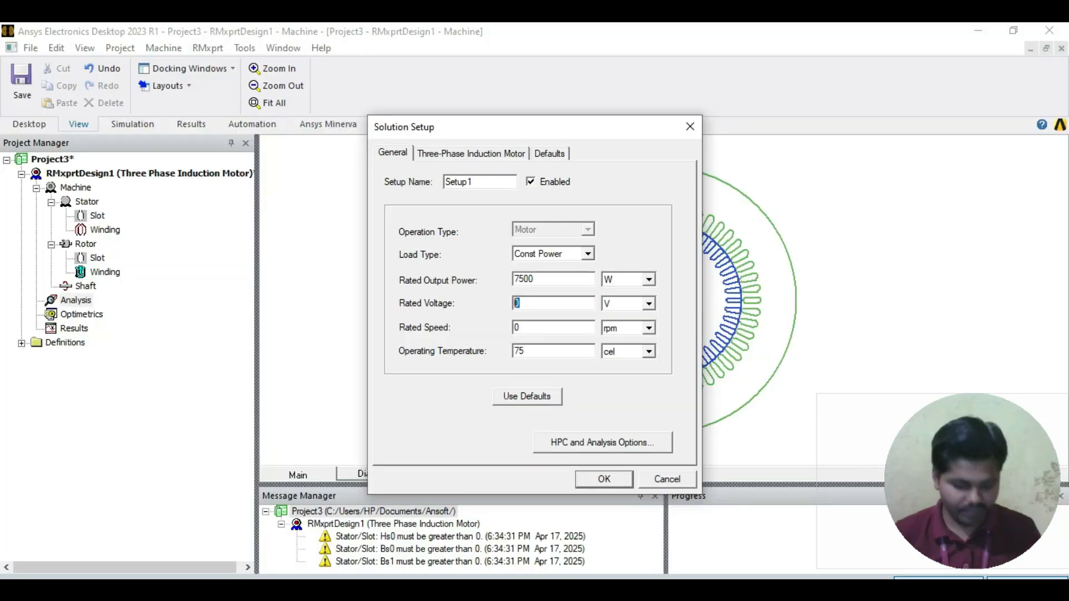
pyautogui.write('430')
pyautogui.click(520, 328)
pyautogui.press('BackSpace')
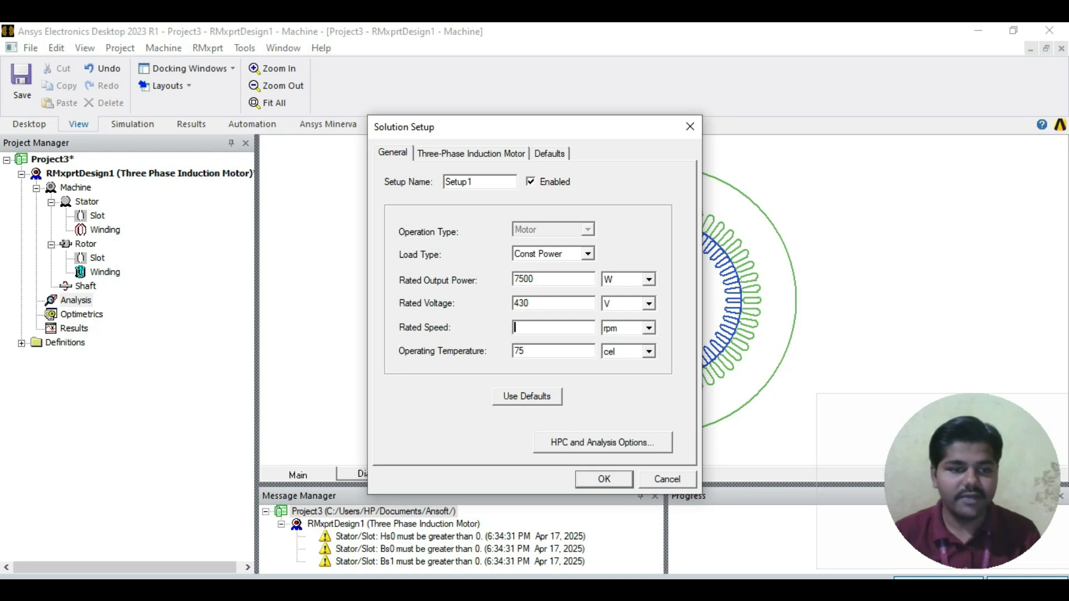
pyautogui.press('XF86AudioLowerVolume')
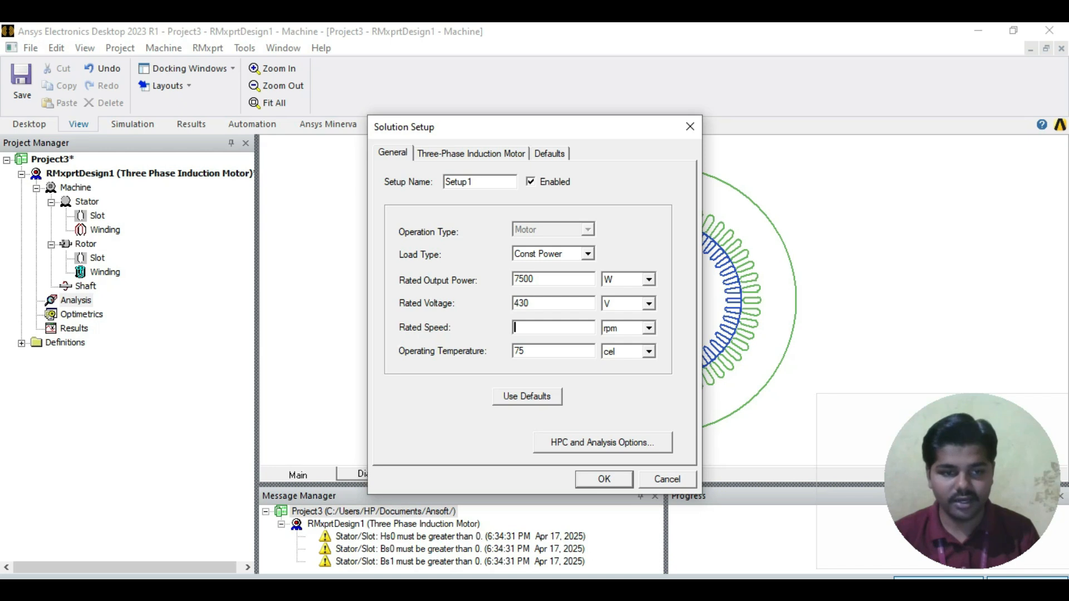
pyautogui.write('1450')
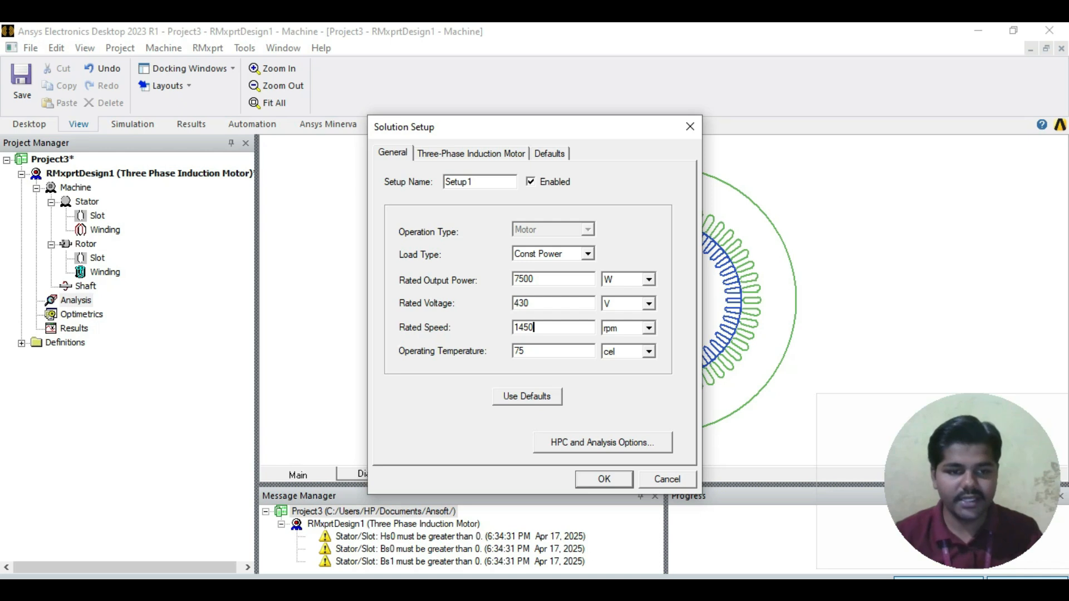
# Step: Set the three-phase induction motor frequency to 50 Hz and apply the solution setup
pyautogui.click(471, 153)
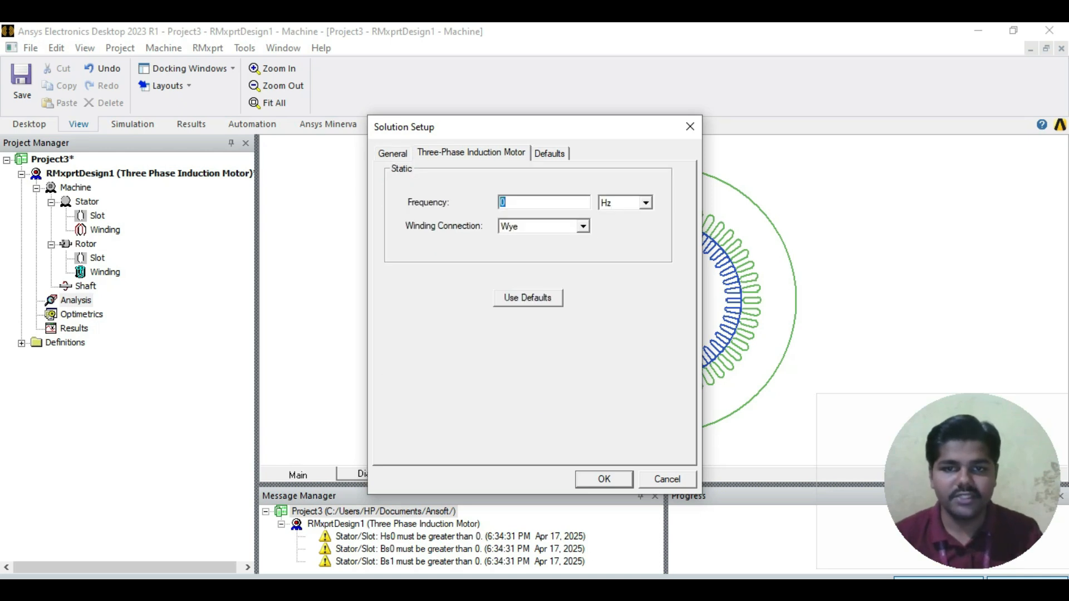
pyautogui.write('50')
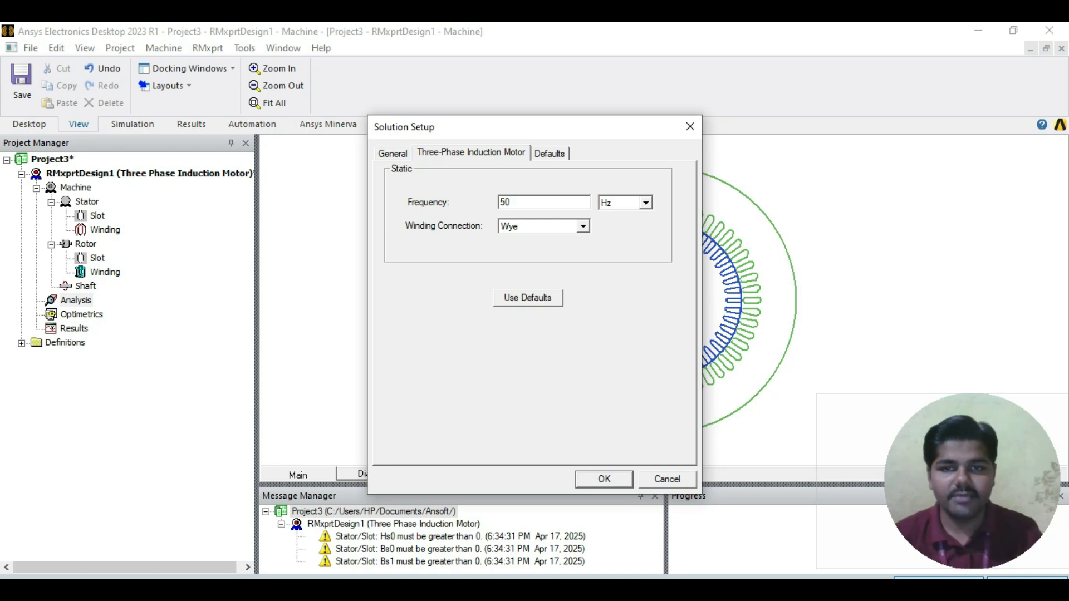
pyautogui.click(393, 153)
pyautogui.press('Return')
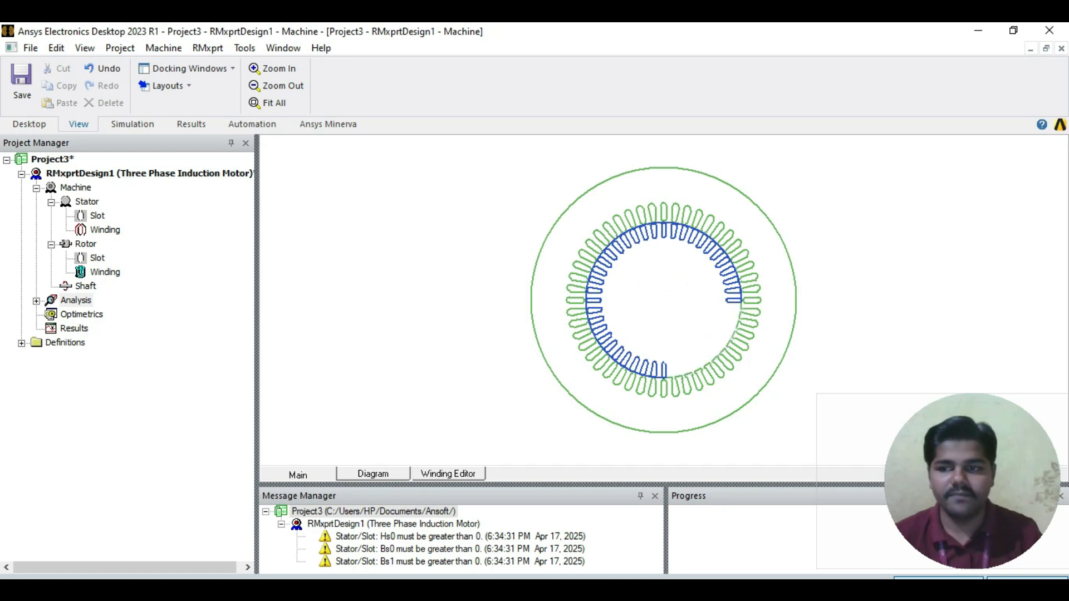
# Step: Select Setup1 under the design's analysis and clear the project's warning messages
pyautogui.click(36, 301)
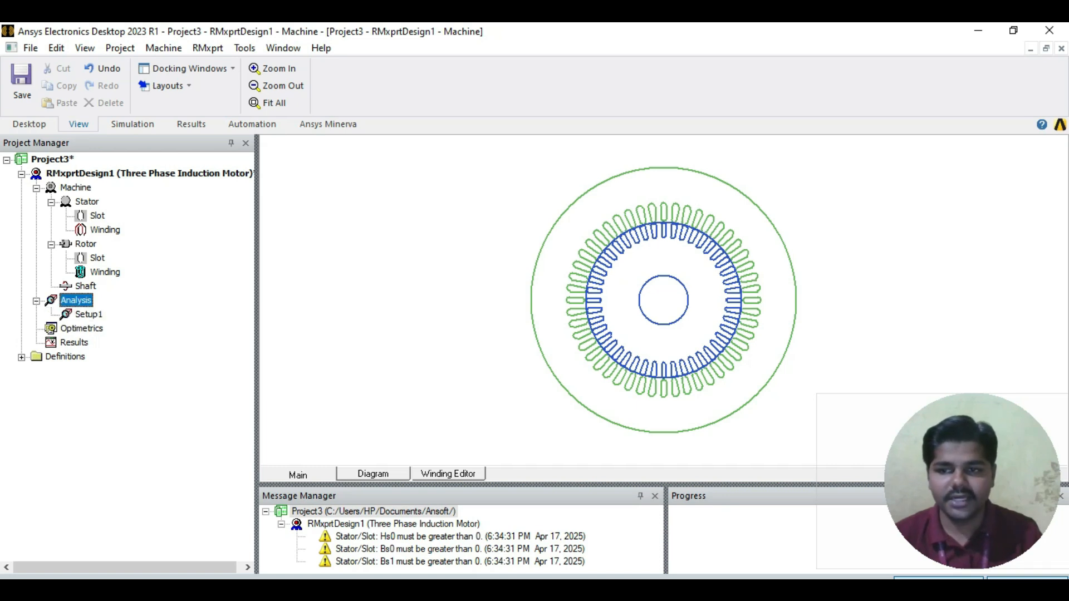
pyautogui.click(88, 314)
pyautogui.rightClick(346, 512)
pyautogui.click(393, 438)
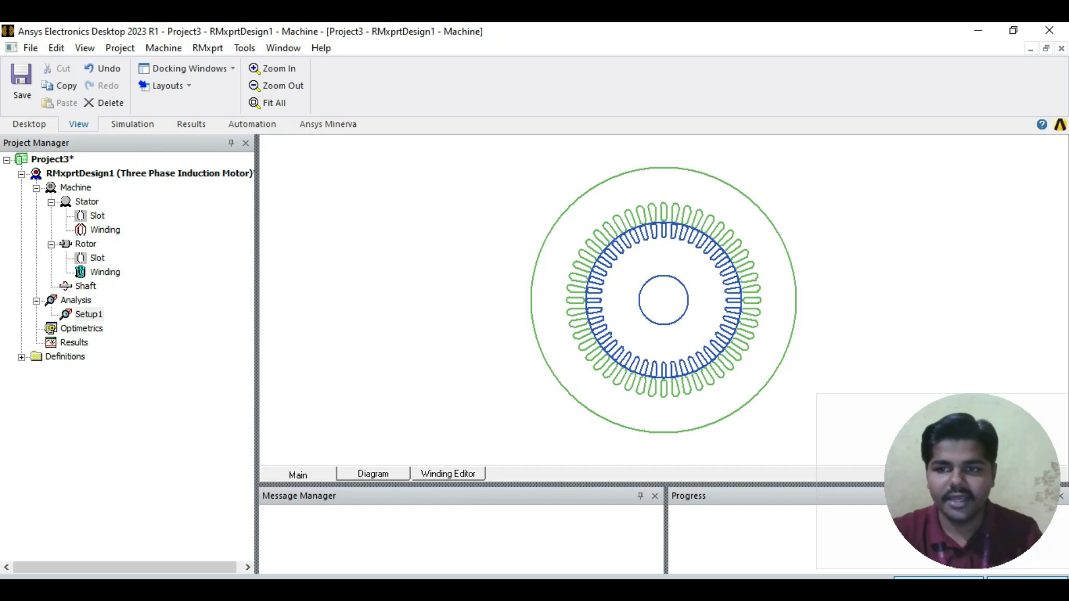
# Step: Analyze Setup1, saving the project as 3_Ph in a new Desktop folder named 10HP_3PH_IM
pyautogui.rightClick(85, 314)
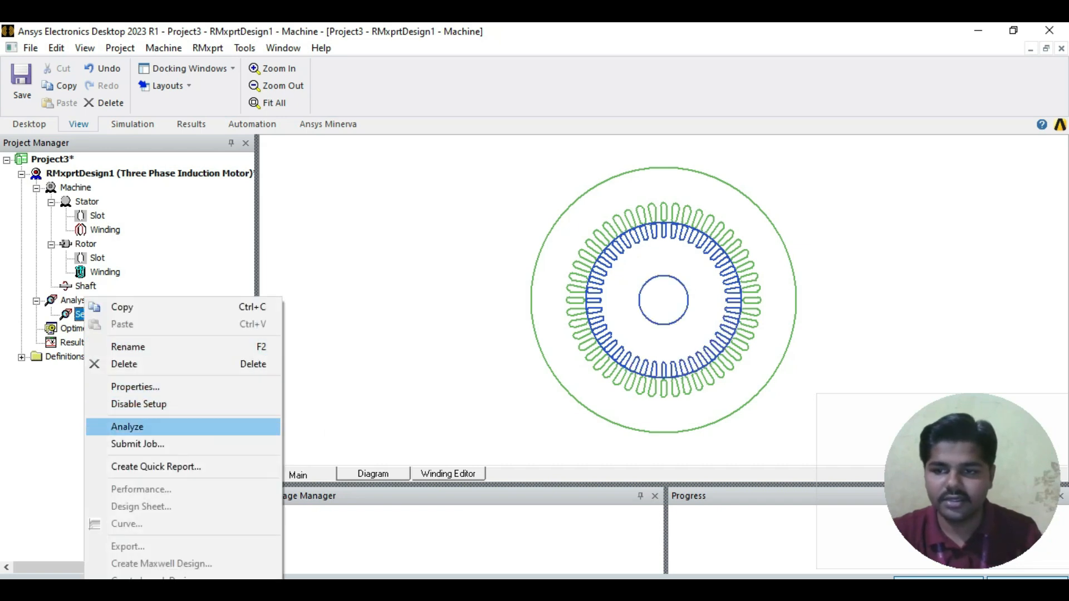
pyautogui.click(128, 426)
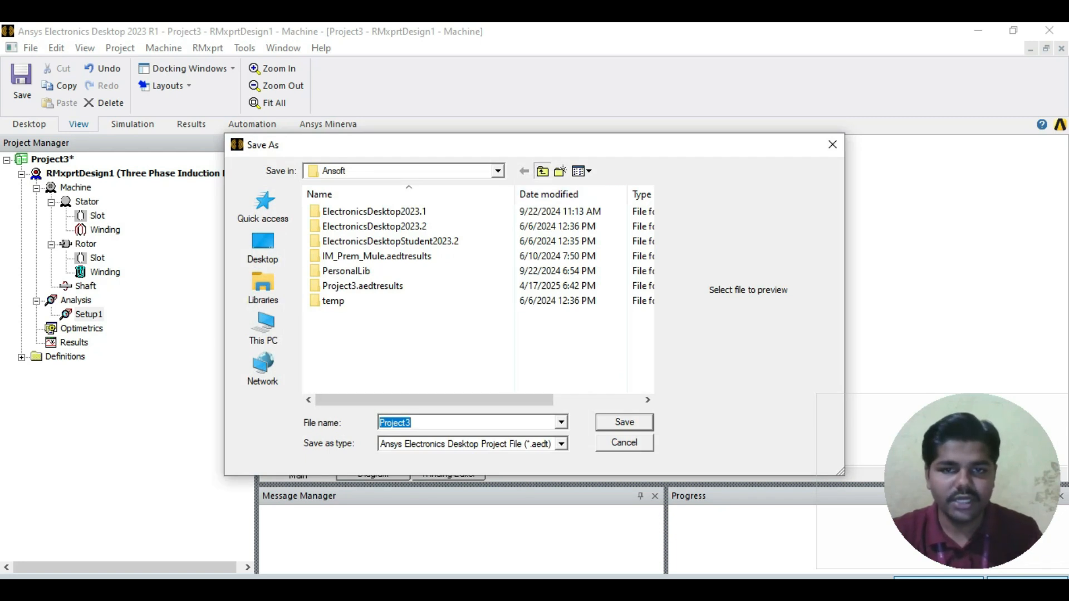
pyautogui.click(542, 171)
pyautogui.click(542, 171)
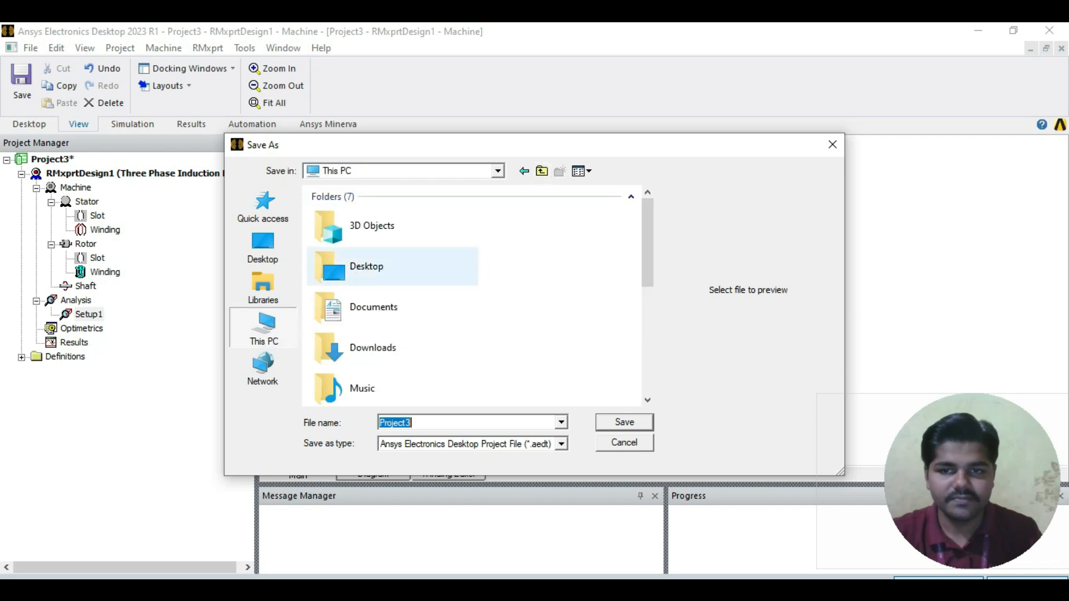
pyautogui.doubleClick(340, 267)
pyautogui.scroll(-3, 390, 315)
pyautogui.rightClick(445, 386)
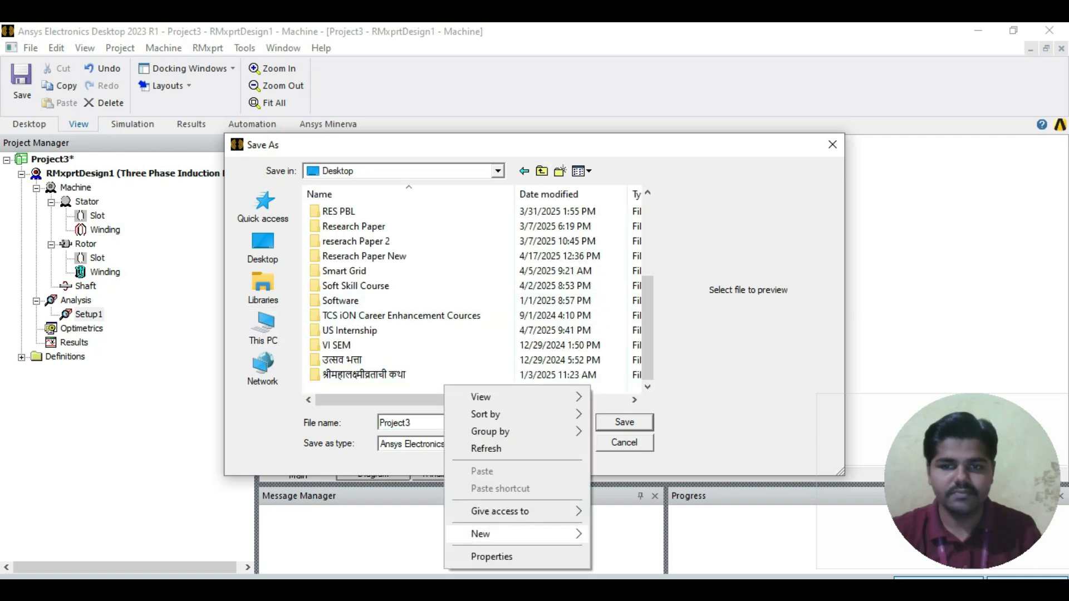
pyautogui.moveTo(490, 535)
pyautogui.click(626, 318)
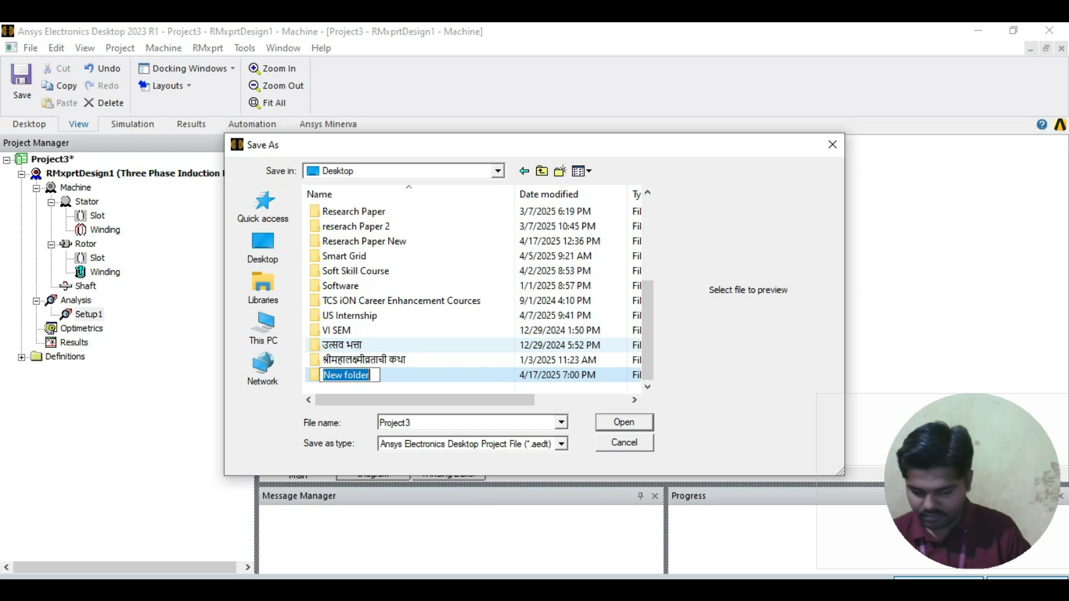
pyautogui.write('10HP_3PH_IM')
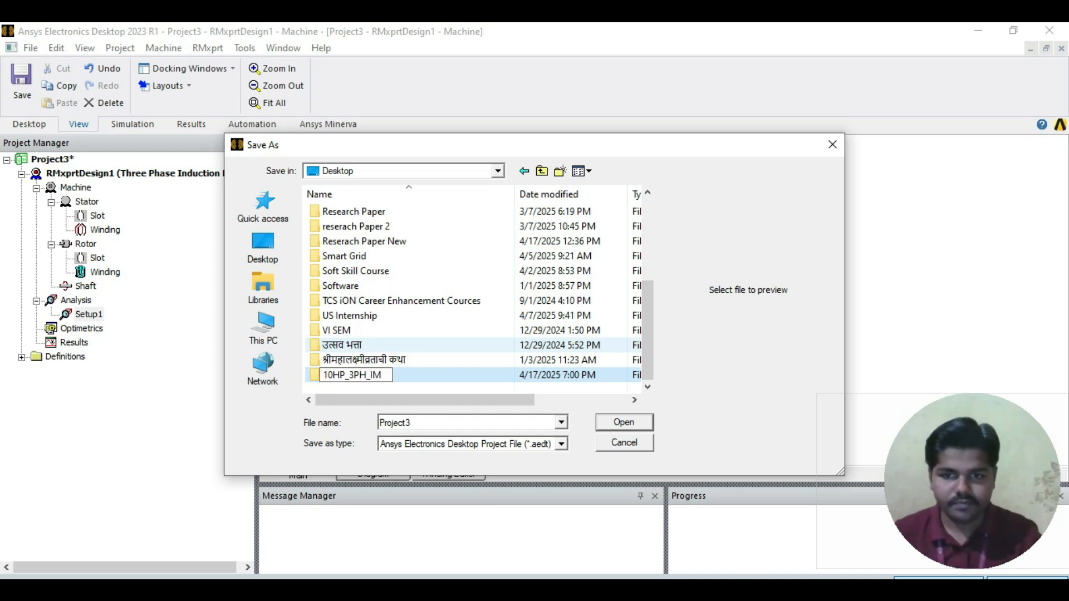
pyautogui.press('Return')
pyautogui.press('Return')
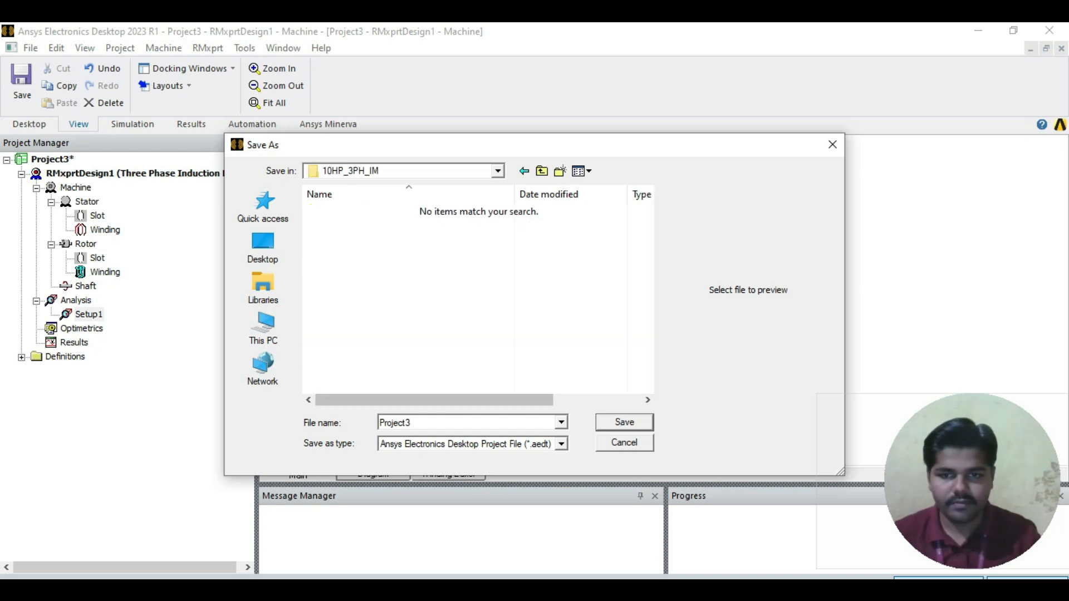
pyautogui.write('3_Ph')
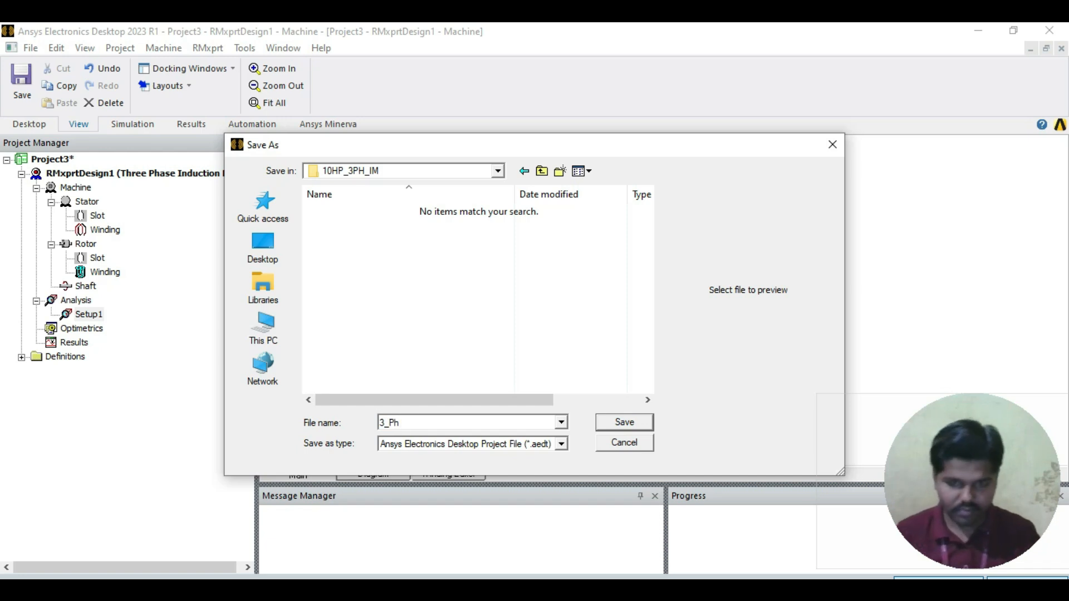
pyautogui.press('Return')
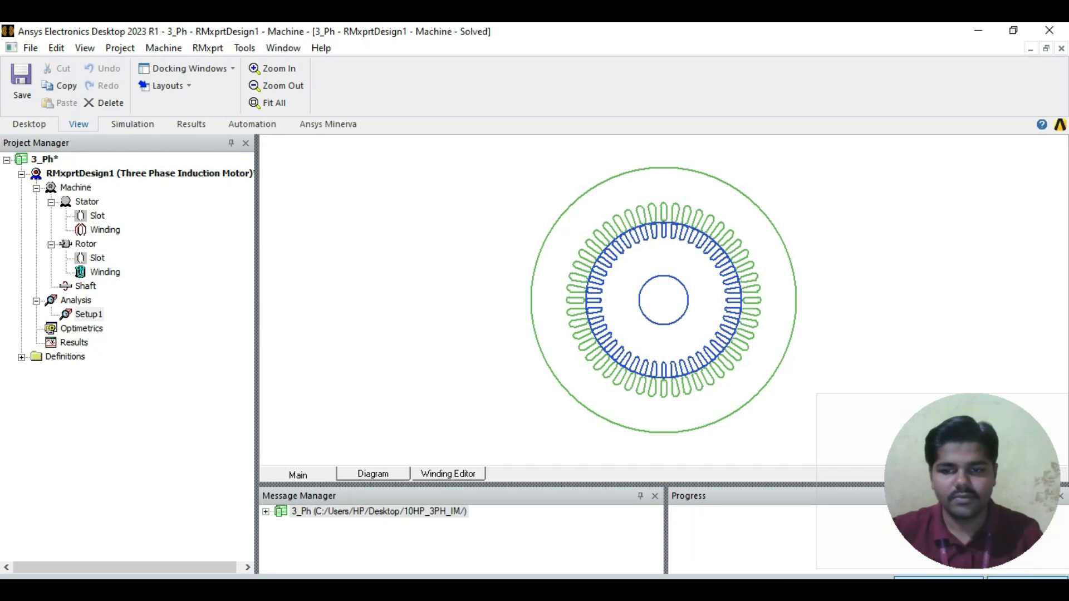
# Step: Expand the simulation messages for RMxprtDesign1 and open the design sheet of Setup1
pyautogui.click(265, 512)
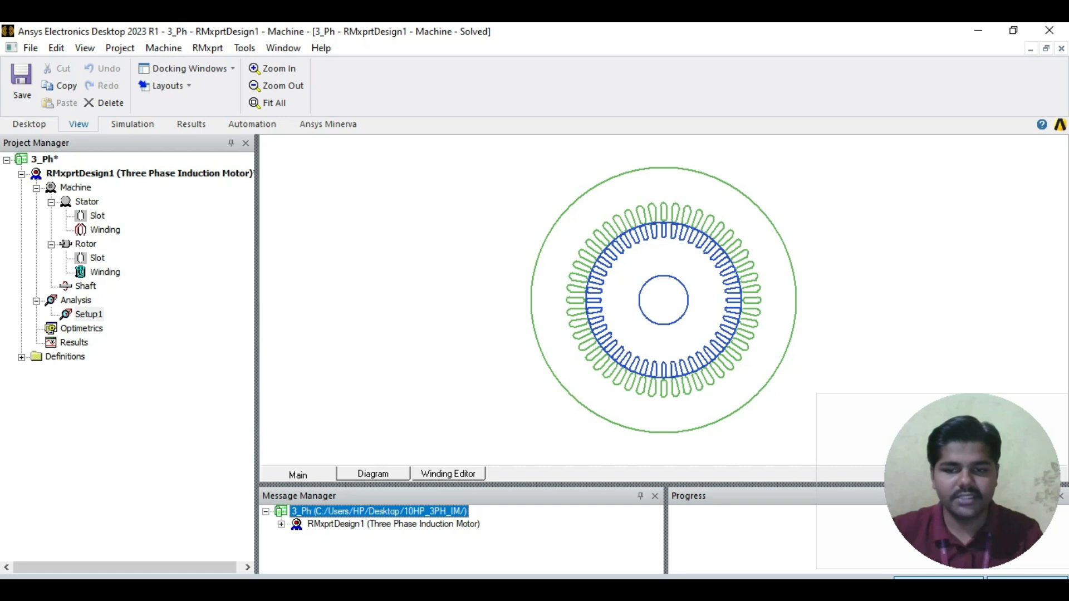
pyautogui.click(281, 525)
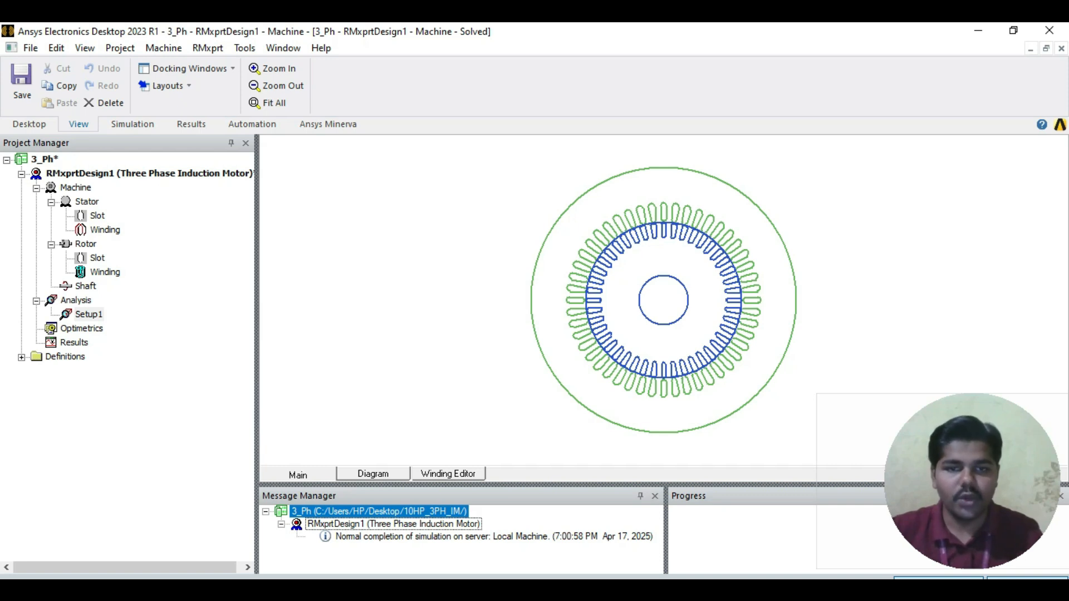
pyautogui.rightClick(87, 314)
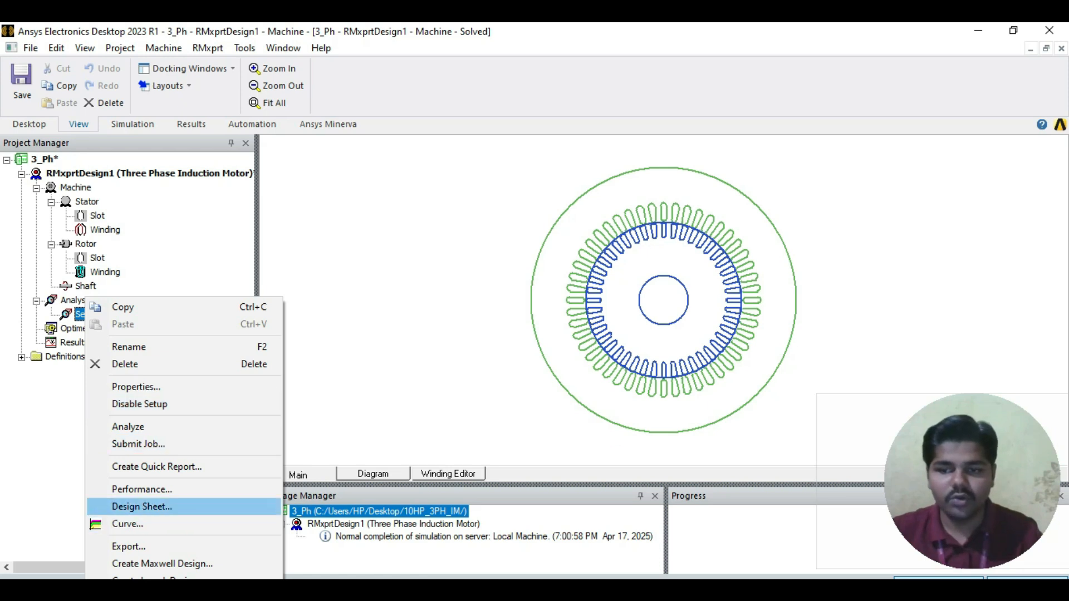
pyautogui.click(142, 506)
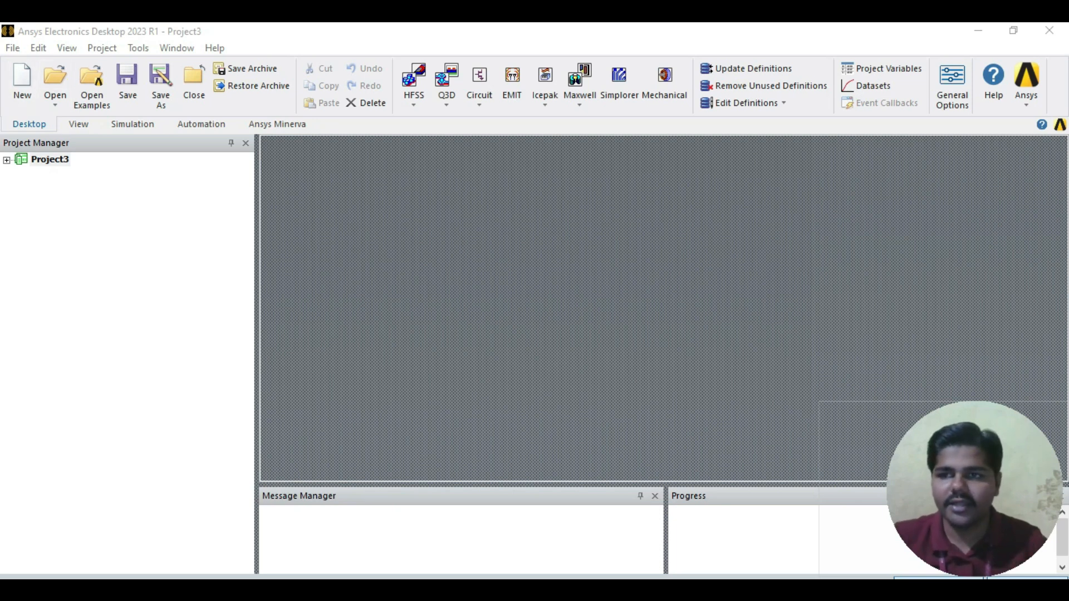
# Step: Open the 3_Ph project from the 10HP_3PH_IM folder on the Desktop, continuing despite the multiple-instance warning
pyautogui.click(55, 101)
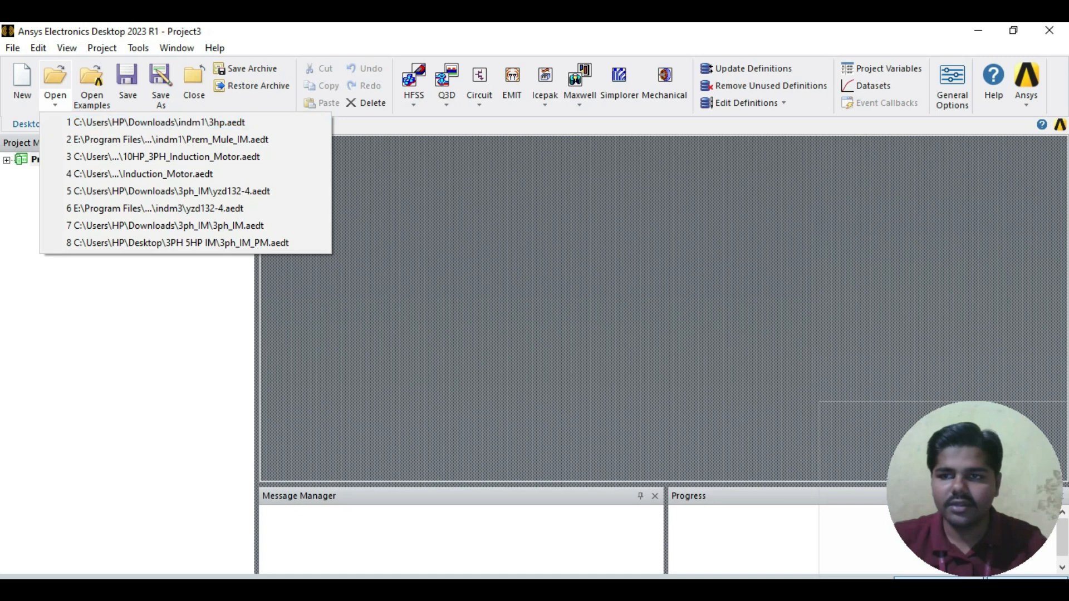
pyautogui.click(55, 76)
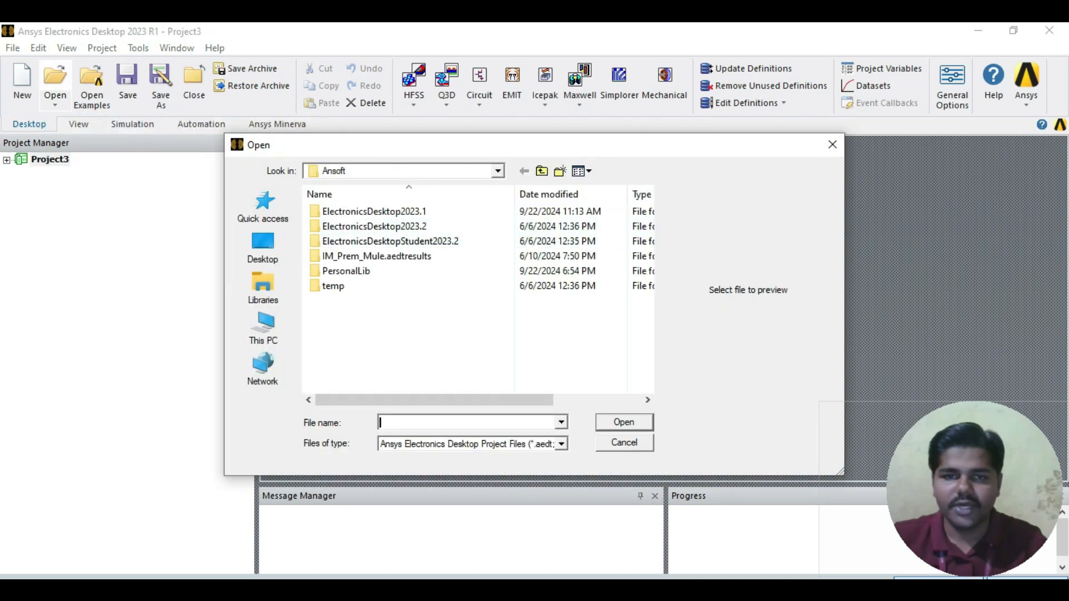
pyautogui.click(541, 171)
pyautogui.scroll(-4, 513, 245)
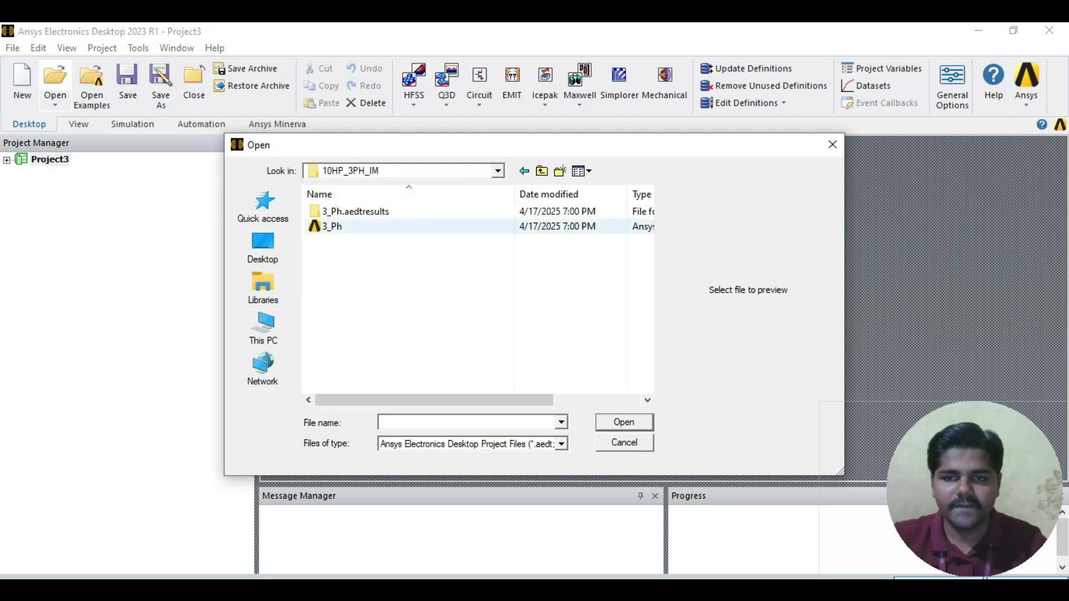
pyautogui.click(357, 227)
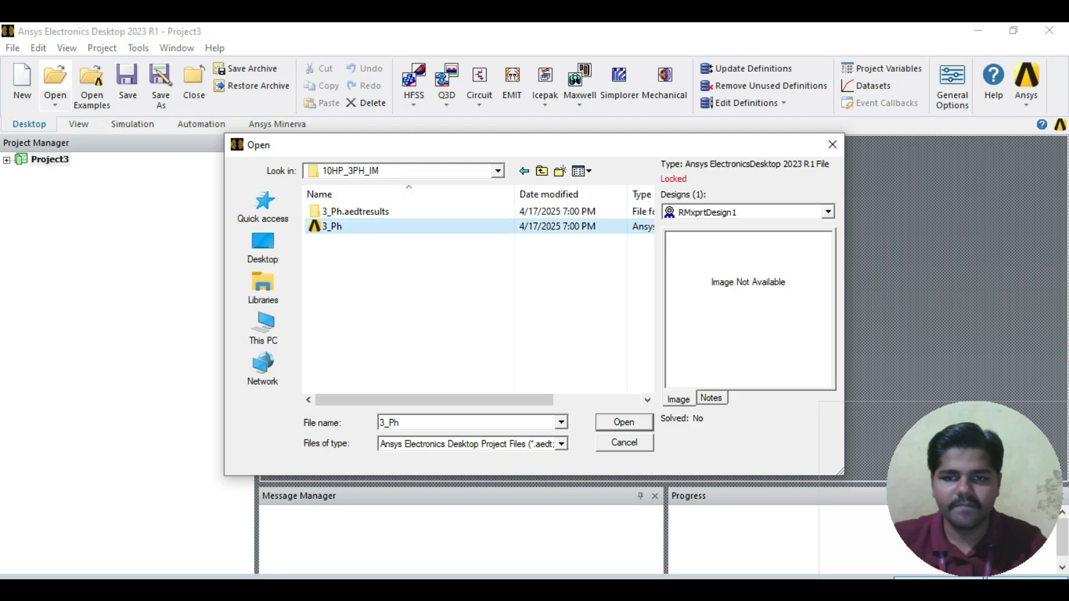
pyautogui.click(624, 423)
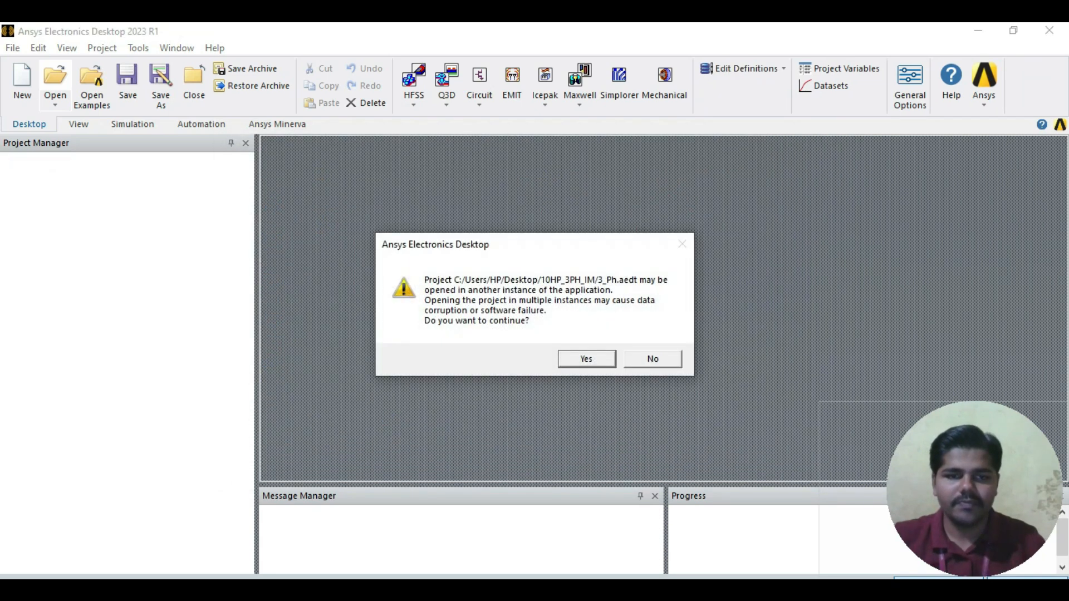
pyautogui.press('Return')
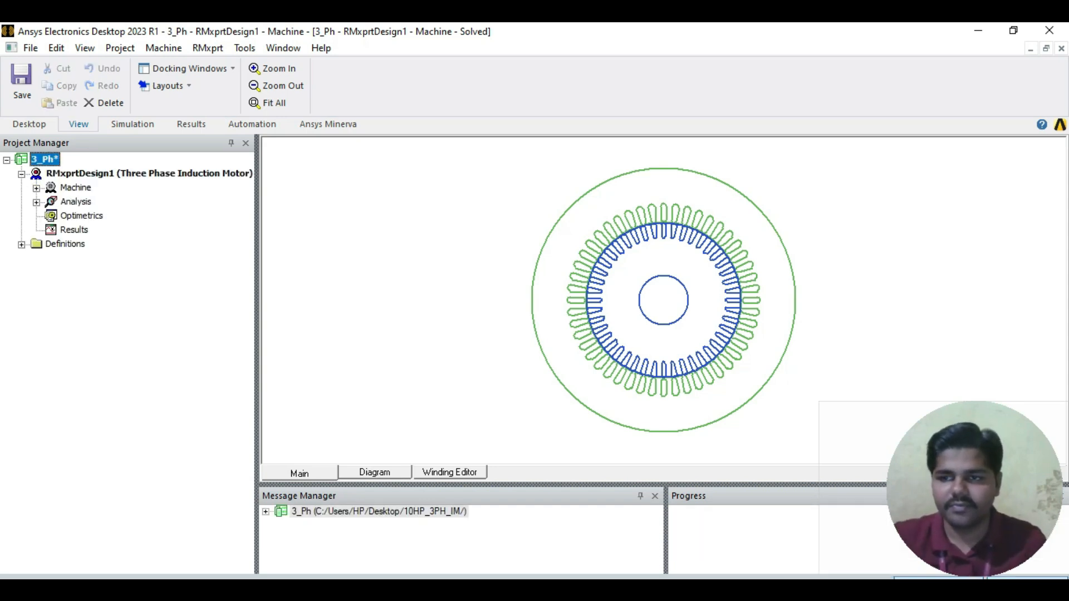
# Step: Expand the machine and analysis branches, open the design sheet of Setup1 and review its data
pyautogui.click(76, 202)
pyautogui.click(36, 202)
pyautogui.click(36, 189)
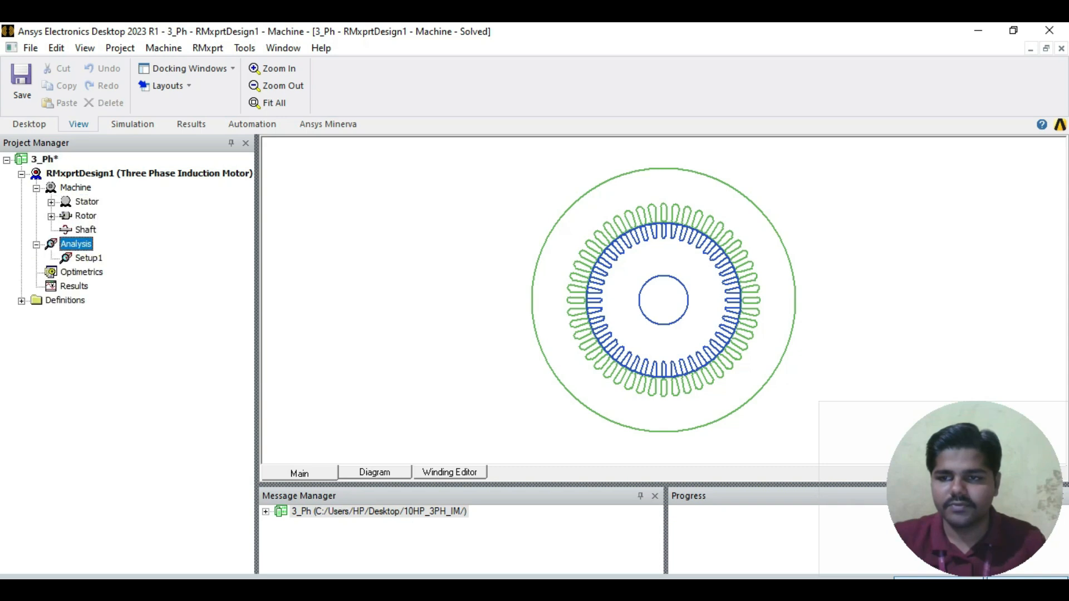
pyautogui.click(89, 259)
pyautogui.rightClick(83, 258)
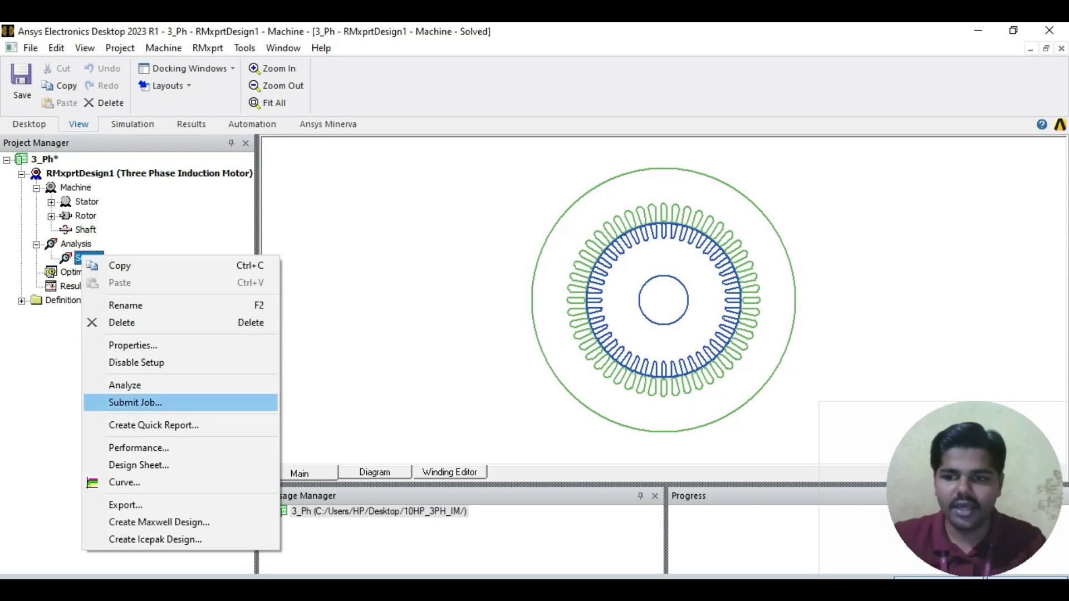
pyautogui.click(138, 465)
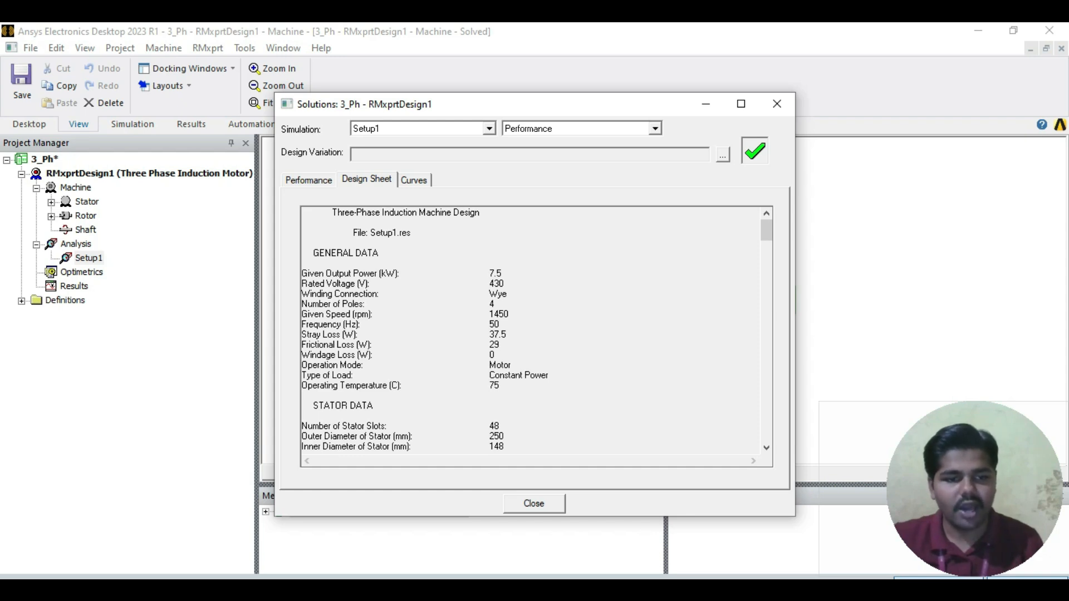
pyautogui.scroll(-15, 536, 330)
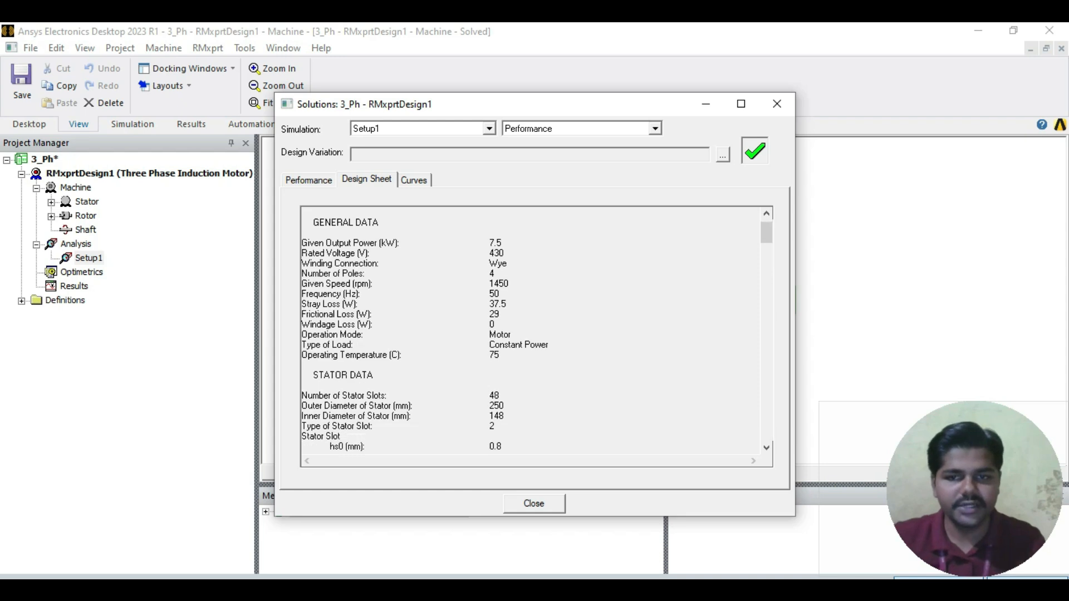
pyautogui.scroll(-8, 536, 330)
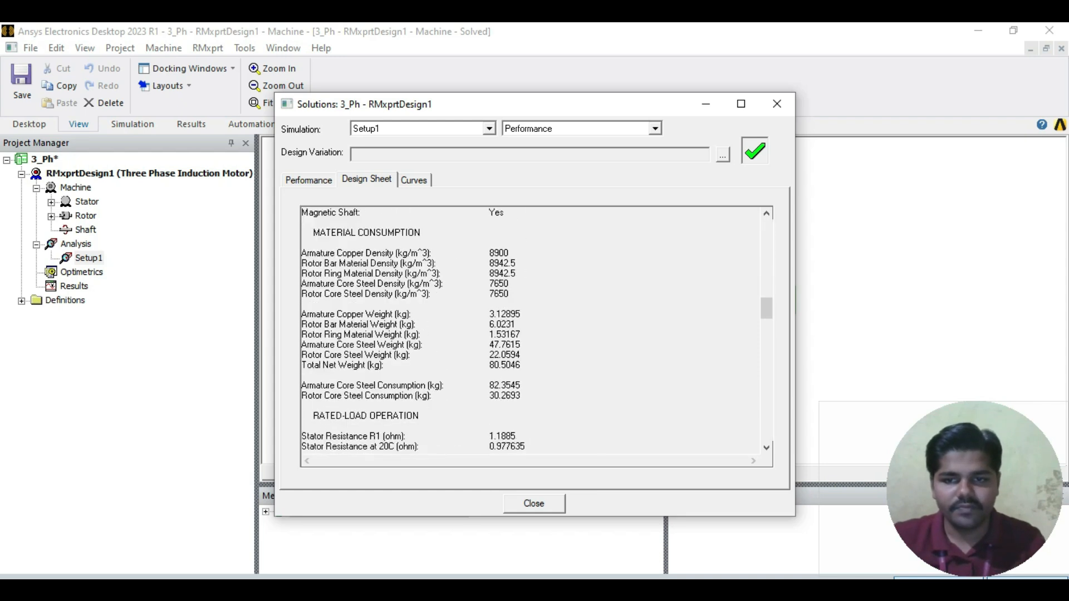
# Step: Display the Rated Performance data in the Setup1 solutions
pyautogui.click(308, 180)
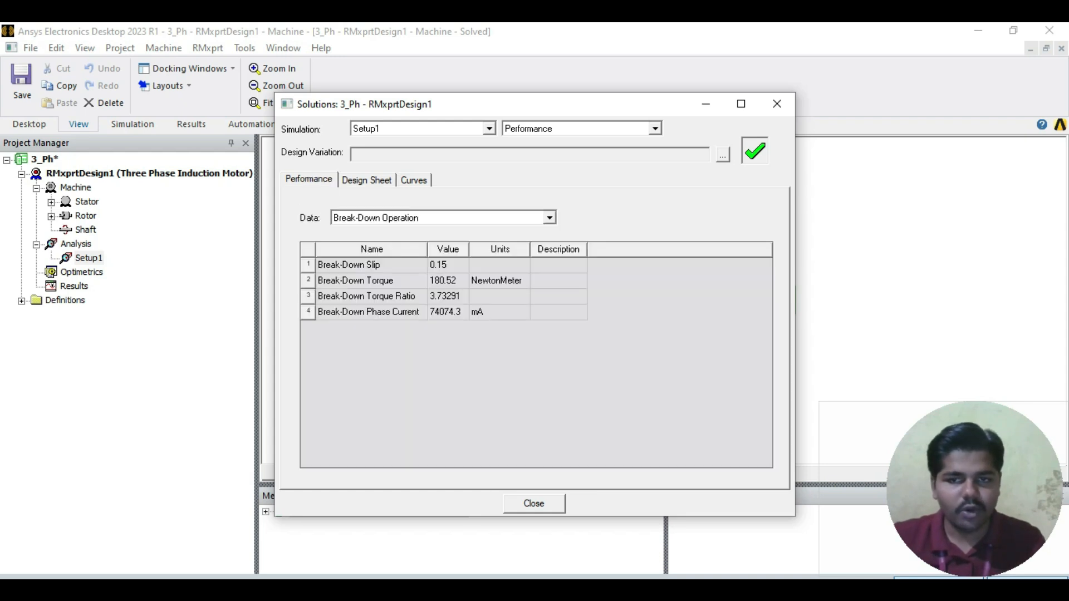
pyautogui.click(550, 218)
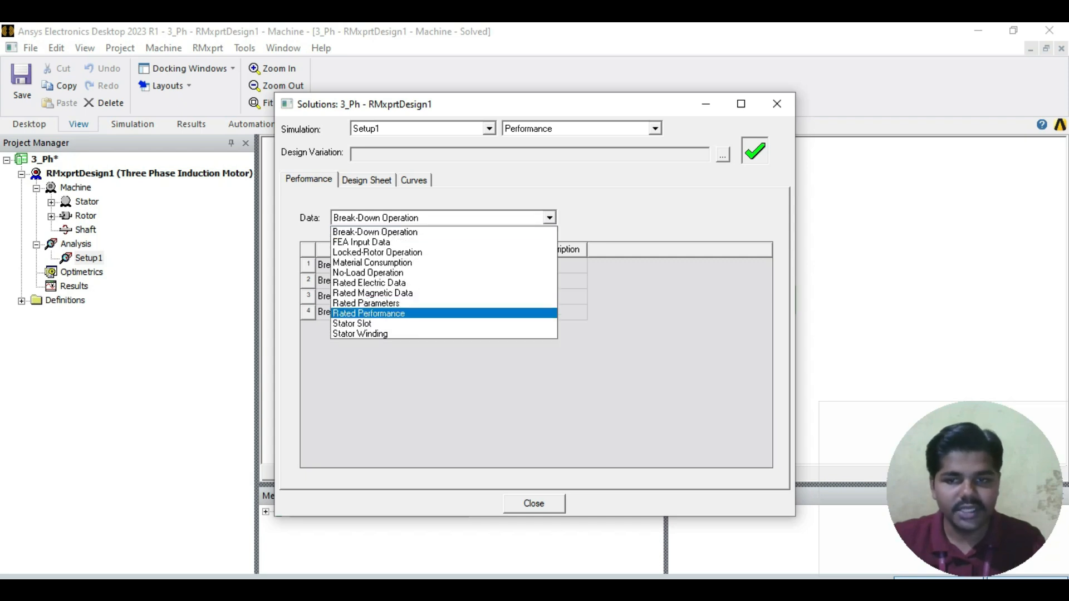
pyautogui.press('Return')
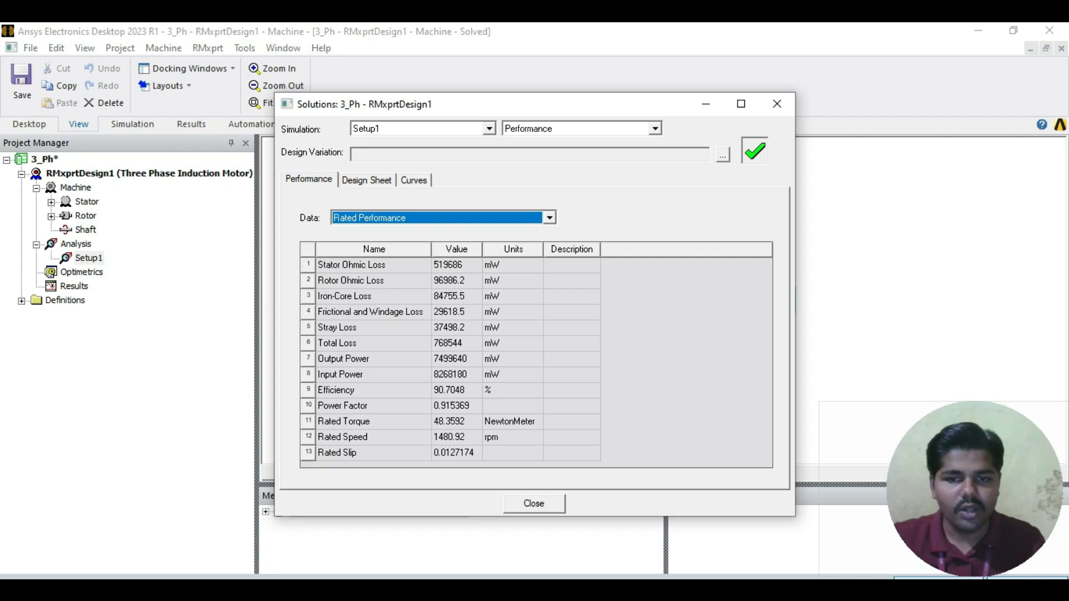
pyautogui.click(508, 391)
pyautogui.click(507, 390)
pyautogui.click(508, 375)
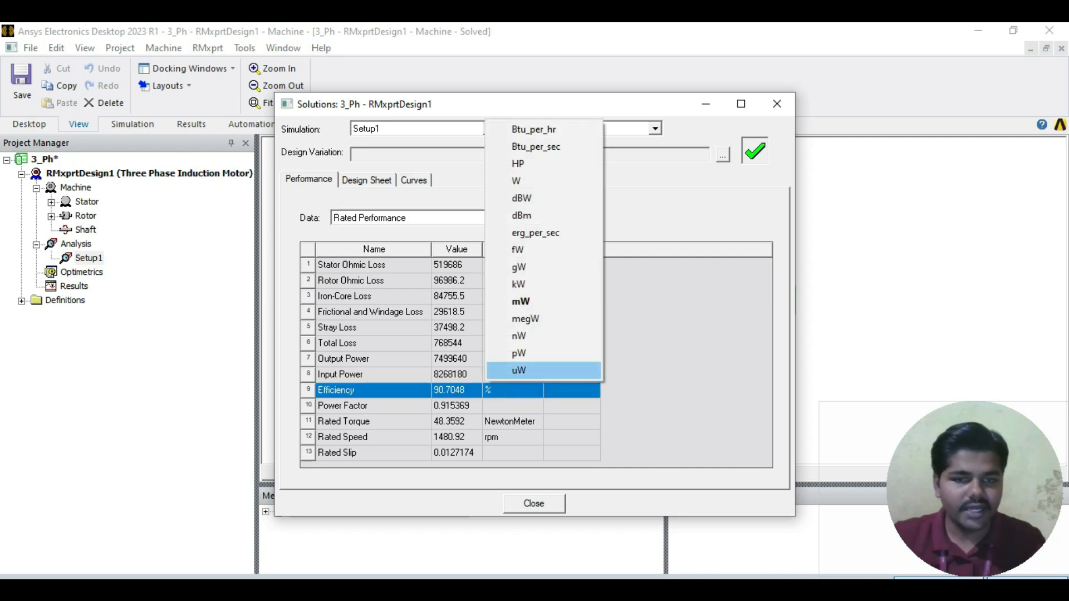
pyautogui.press('Escape')
# Step: Set the units of the stator ohmic loss, rotor ohmic loss and iron-core loss to W
pyautogui.click(512, 266)
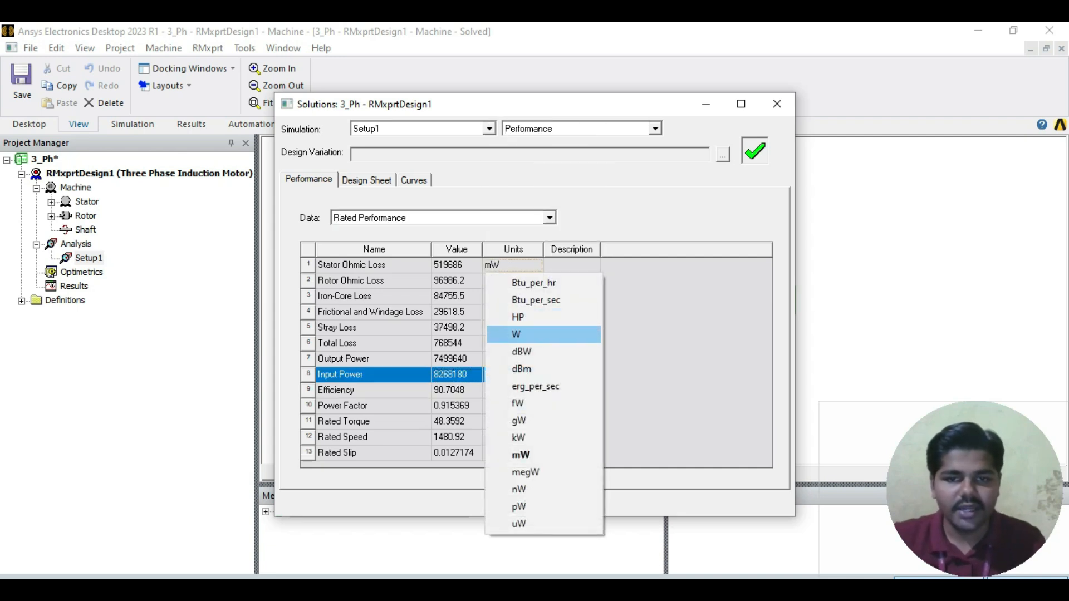
pyautogui.click(516, 334)
pyautogui.click(513, 281)
pyautogui.click(517, 350)
pyautogui.click(512, 296)
pyautogui.click(516, 365)
# Step: Set the units of the frictional and windage loss and the stray loss to W
pyautogui.click(513, 312)
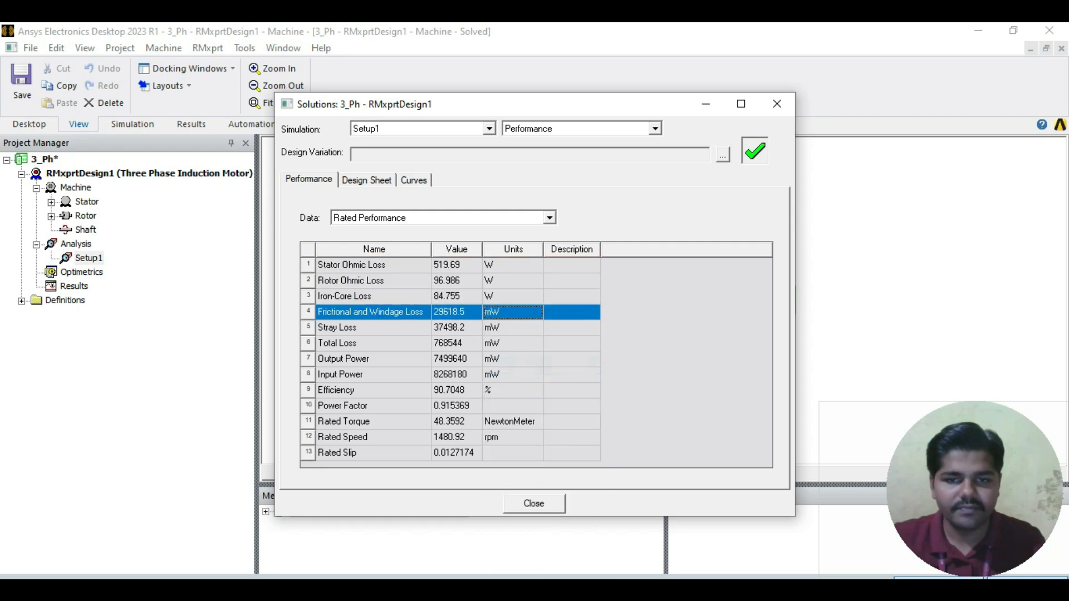
pyautogui.click(512, 312)
pyautogui.click(516, 380)
pyautogui.click(513, 312)
pyautogui.click(533, 330)
pyautogui.click(512, 312)
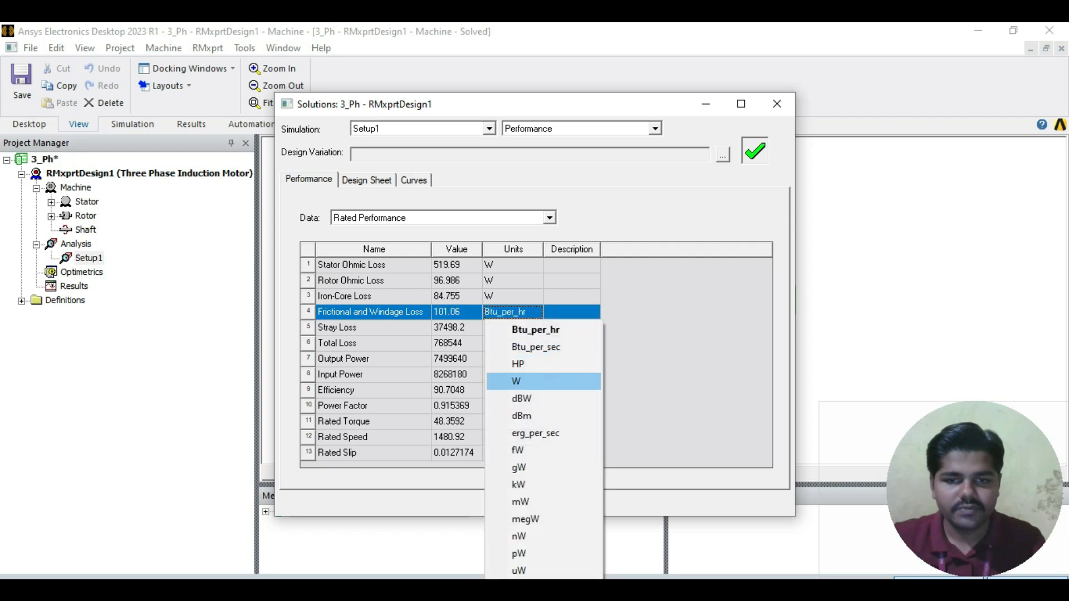
pyautogui.click(517, 381)
pyautogui.click(512, 328)
pyautogui.click(516, 134)
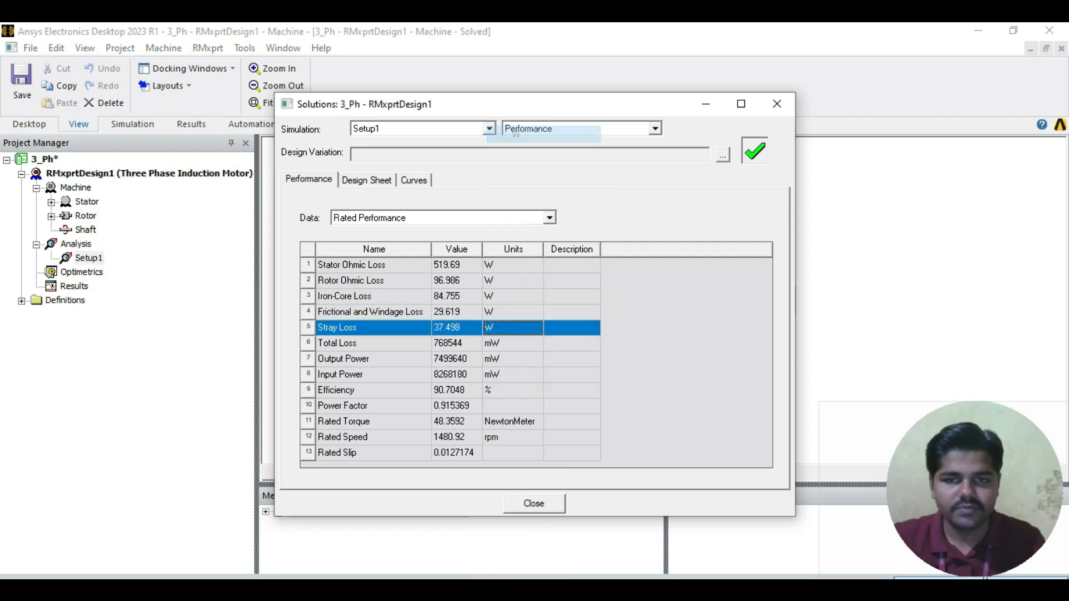
# Step: Set the units of the total loss, output power and input power to W
pyautogui.click(513, 343)
pyautogui.click(516, 148)
pyautogui.click(513, 343)
pyautogui.click(516, 165)
pyautogui.click(512, 358)
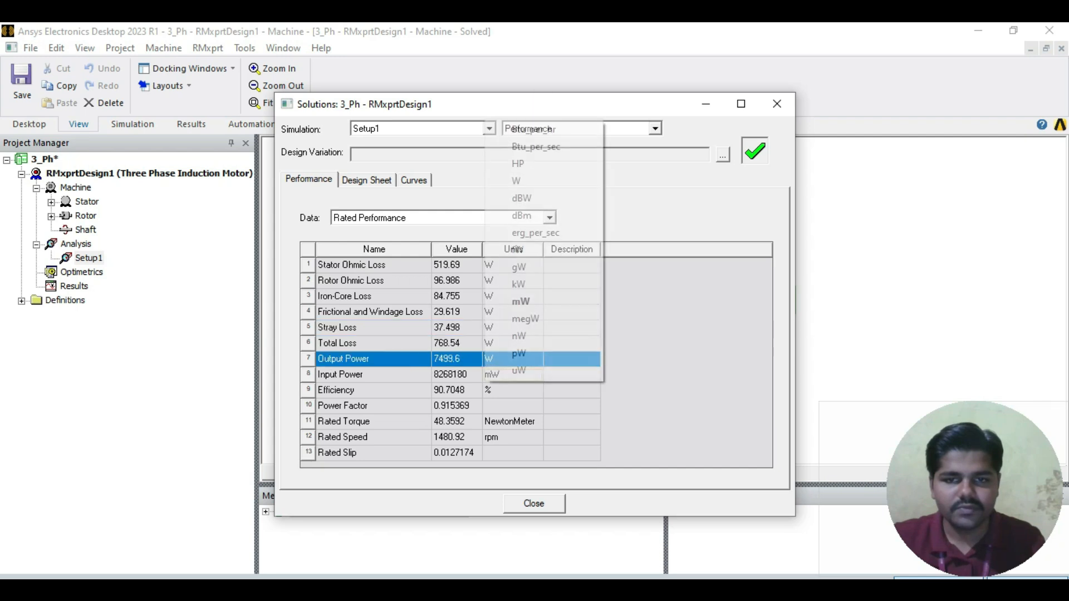
pyautogui.click(516, 181)
pyautogui.click(512, 390)
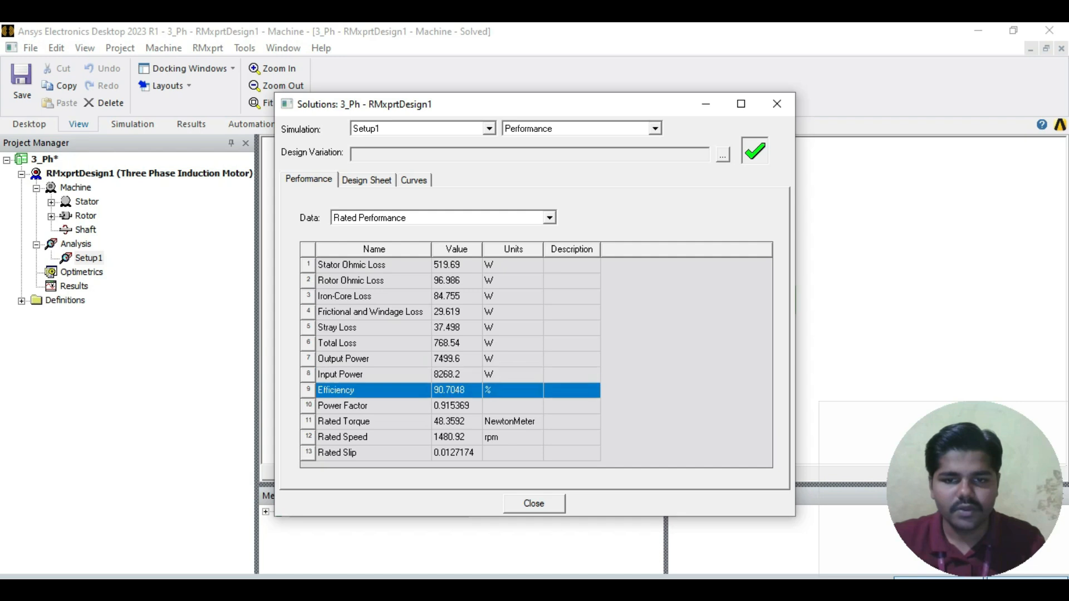
pyautogui.click(456, 328)
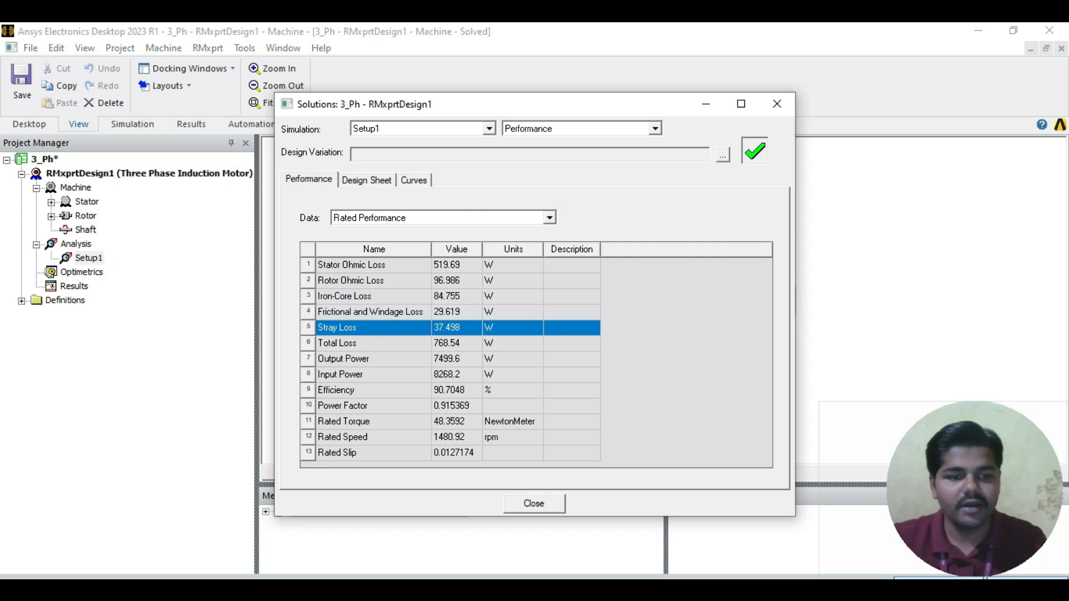
# Step: View the Phase Current vs Speed, Efficiency vs Speed and Torque vs Speed curves
pyautogui.click(413, 180)
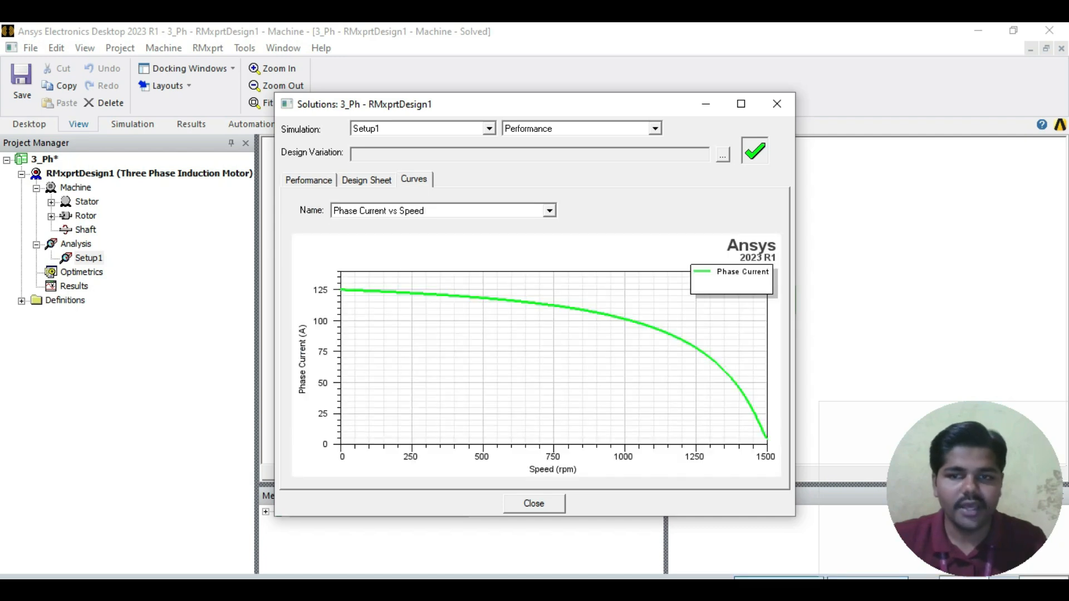
pyautogui.click(550, 210)
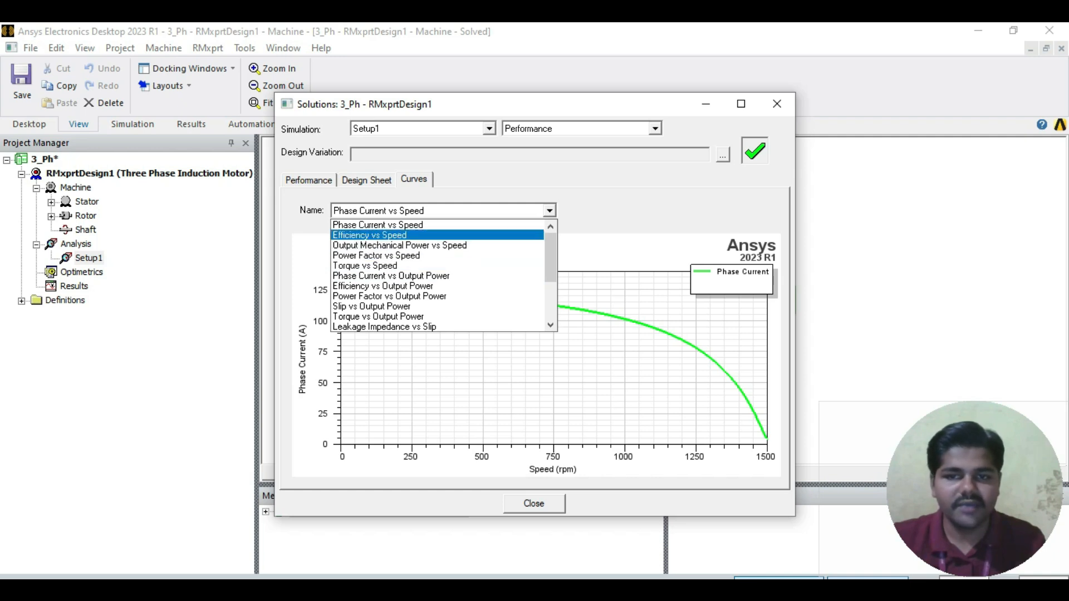
pyautogui.click(390, 235)
pyautogui.click(550, 210)
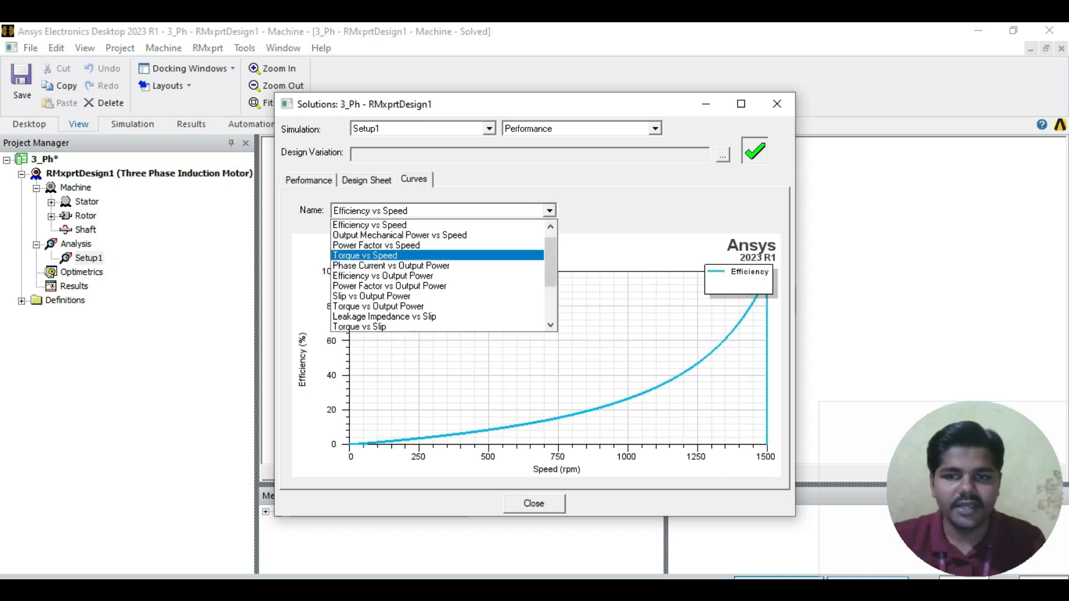
pyautogui.click(390, 256)
# Step: View the Torque vs Output Power and Output Torque with Flux-Weakening Control curves
pyautogui.click(549, 211)
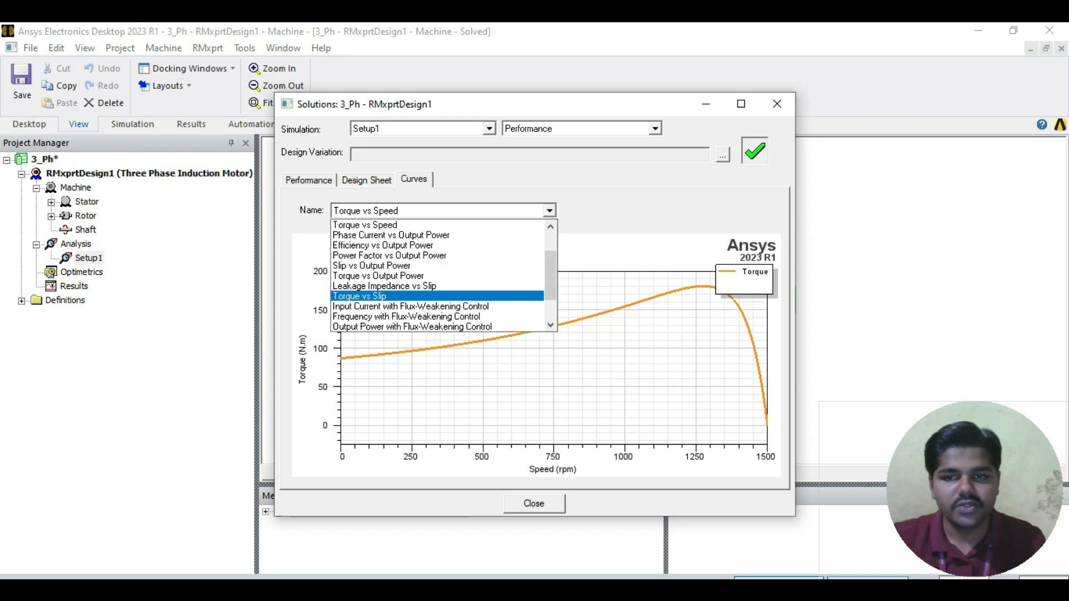
pyautogui.click(390, 275)
pyautogui.click(549, 211)
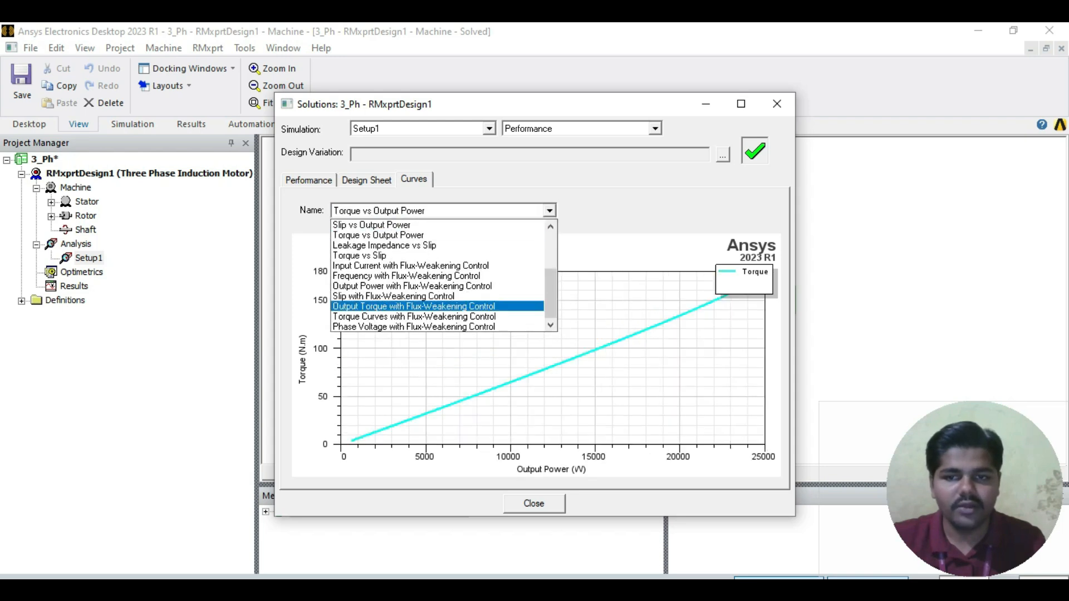
pyautogui.click(390, 306)
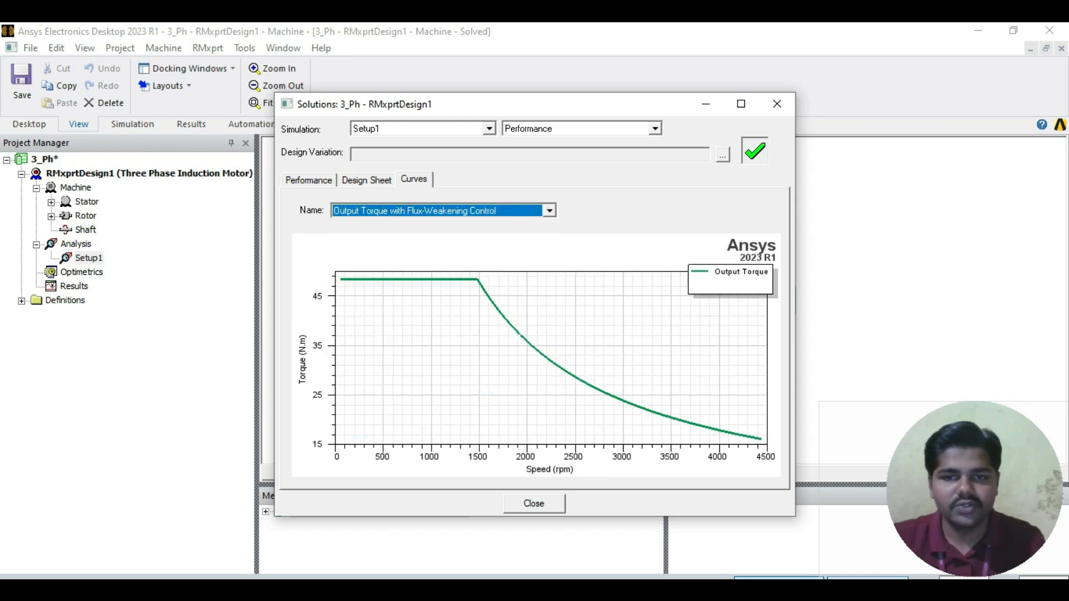
# Step: View the Torque Curves with Flux-Weakening Control and the Slip vs Output Power curve
pyautogui.click(550, 211)
pyautogui.click(389, 316)
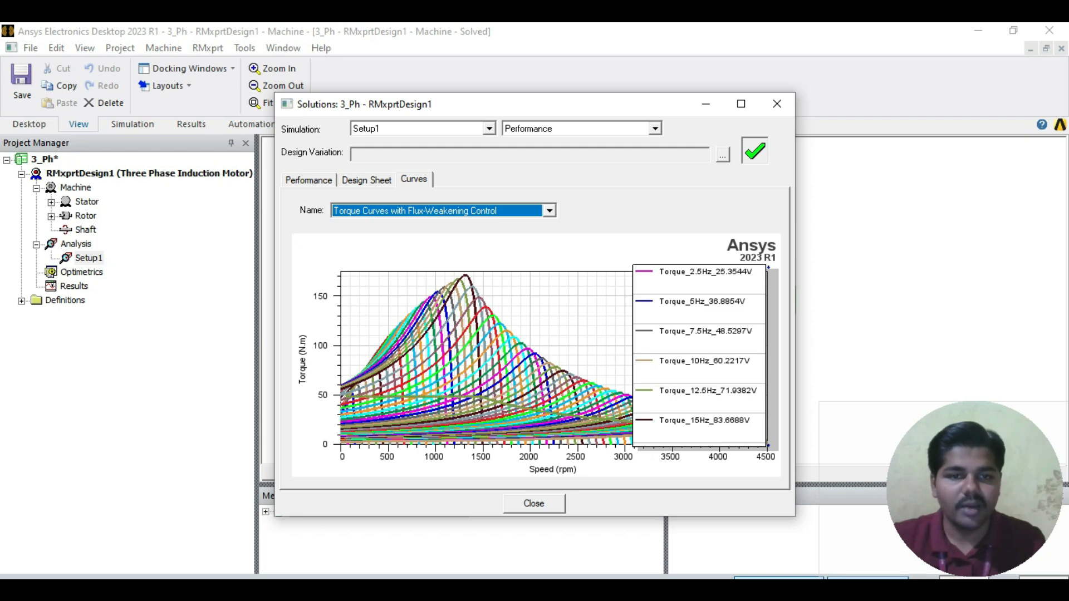
pyautogui.click(550, 211)
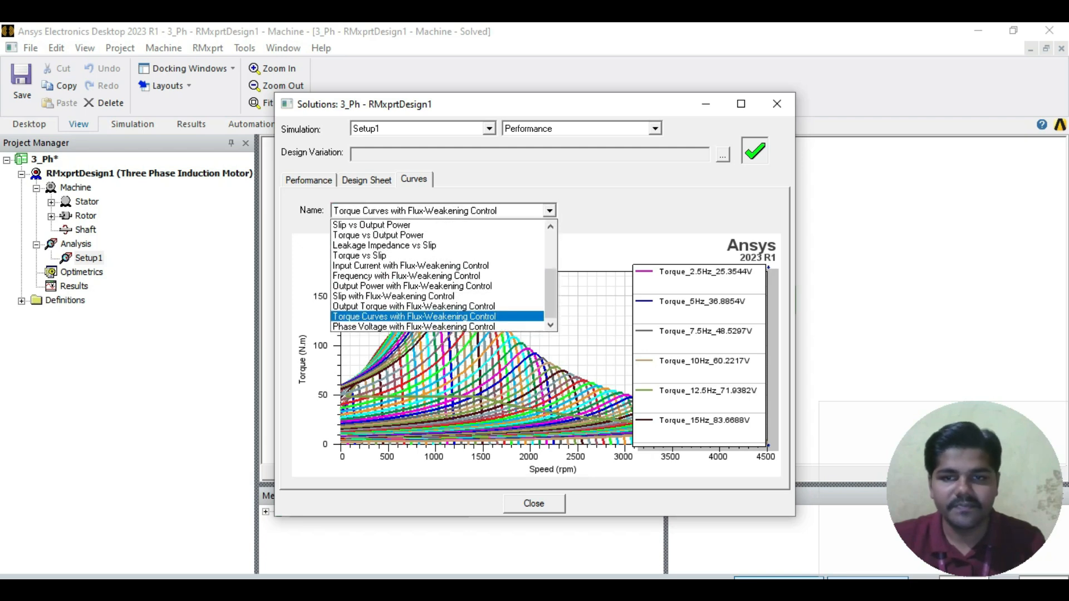
pyautogui.scroll(3, 440, 246)
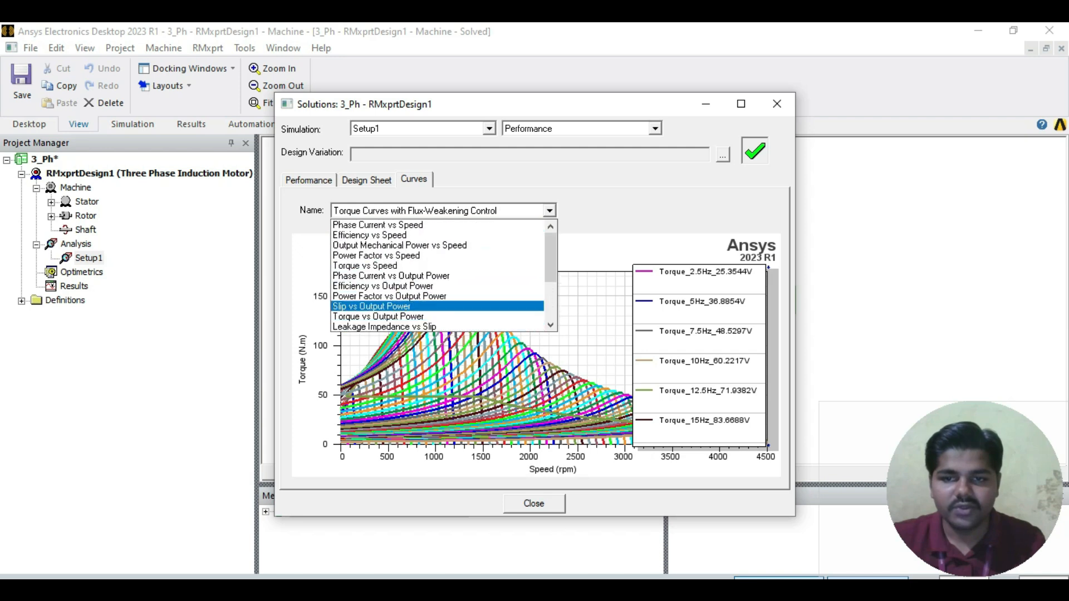
pyautogui.click(379, 303)
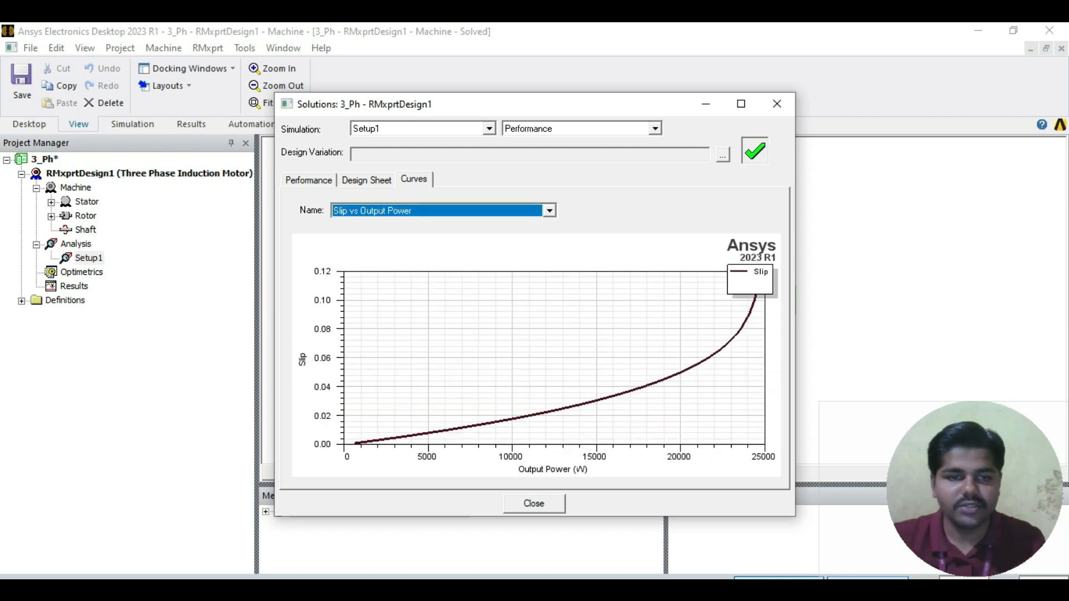
# Step: Print all pages of the Setup1 design sheet with Microsoft Print to PDF
pyautogui.scroll(-4, 529, 329)
pyautogui.scroll(15, 529, 329)
pyautogui.scroll(5, 529, 328)
pyautogui.rightClick(440, 301)
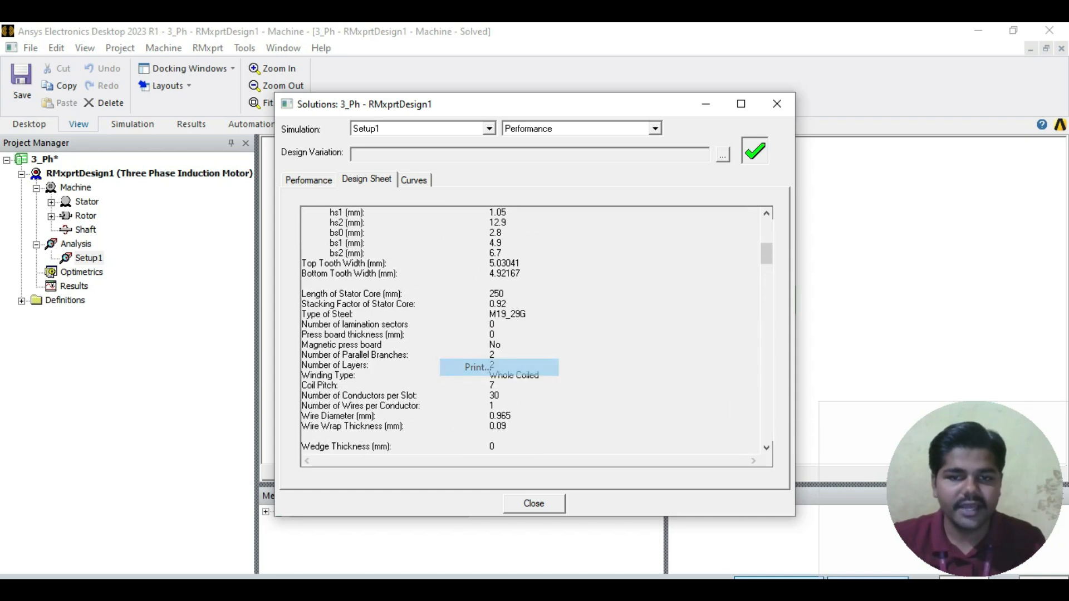
pyautogui.click(477, 368)
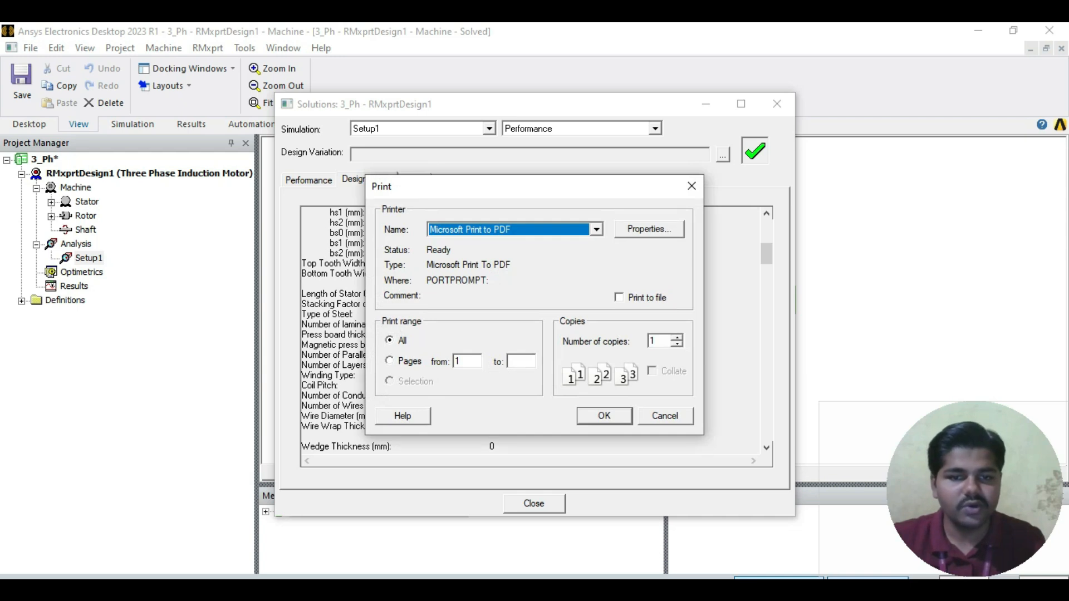
pyautogui.click(604, 416)
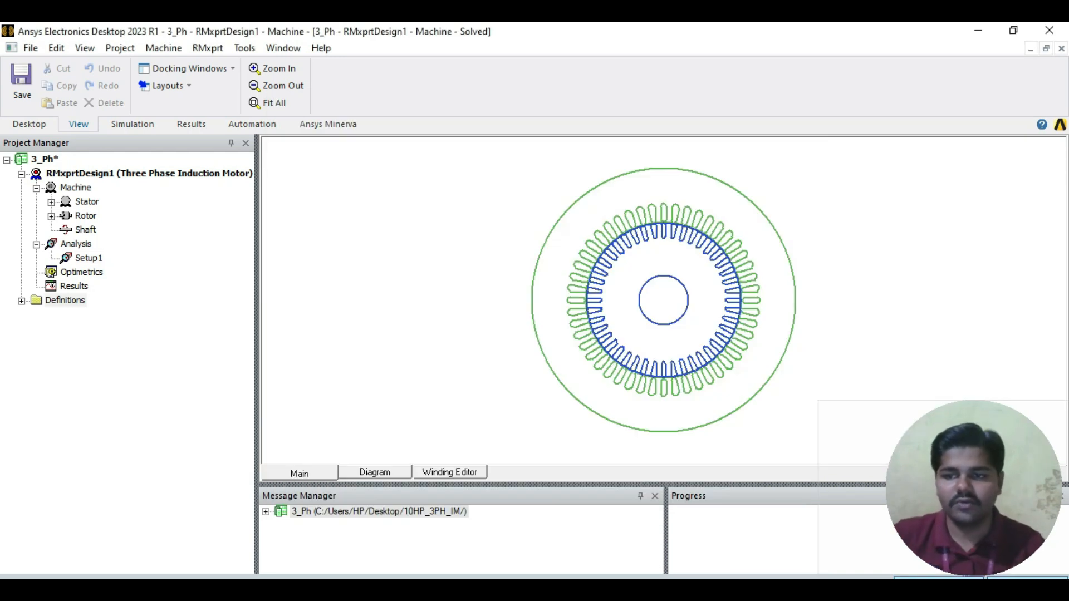
# Step: Create a quick report of the Torque category from the motor design's results
pyautogui.click(74, 287)
pyautogui.rightClick(74, 286)
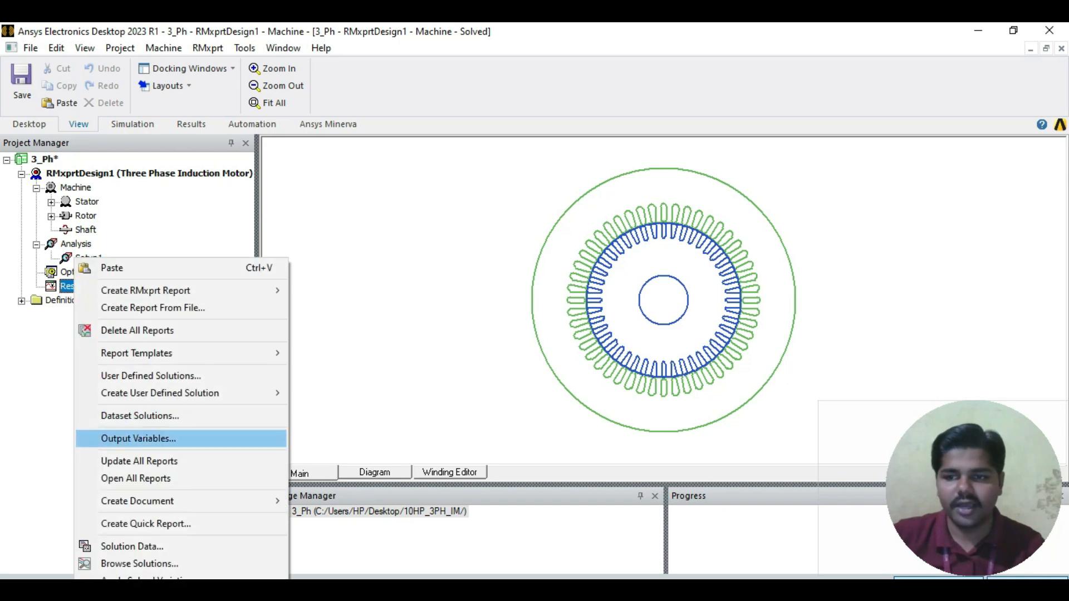
pyautogui.moveTo(140, 501)
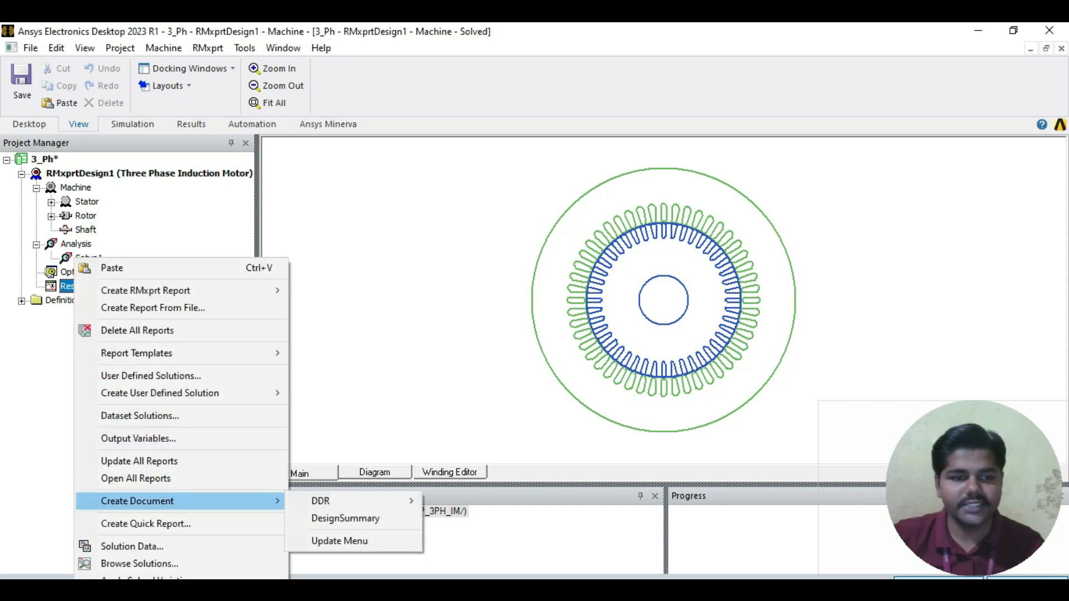
pyautogui.click(72, 286)
pyautogui.rightClick(73, 286)
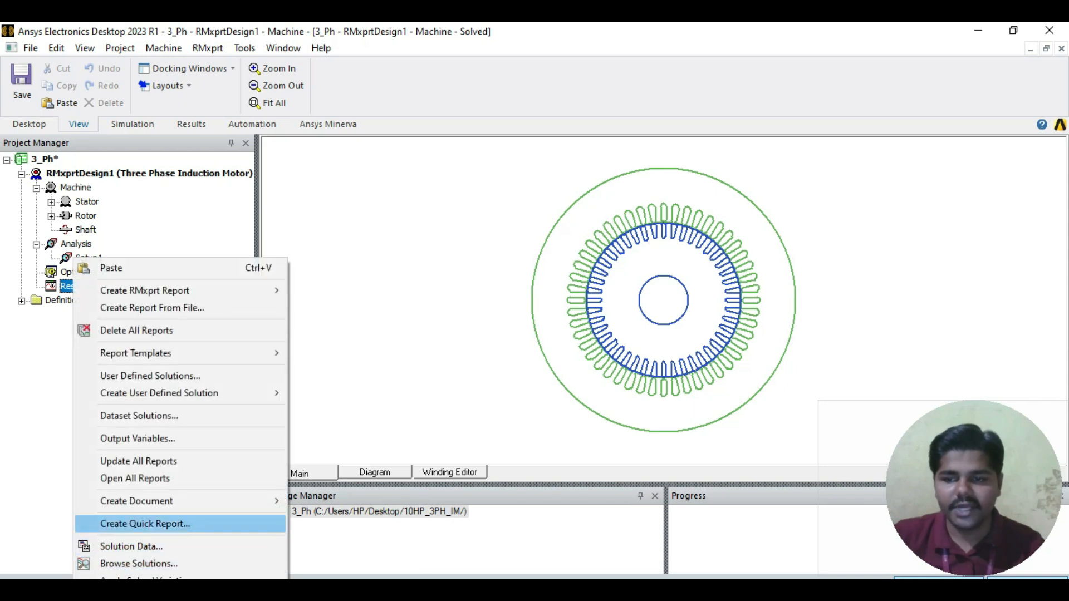
pyautogui.click(145, 524)
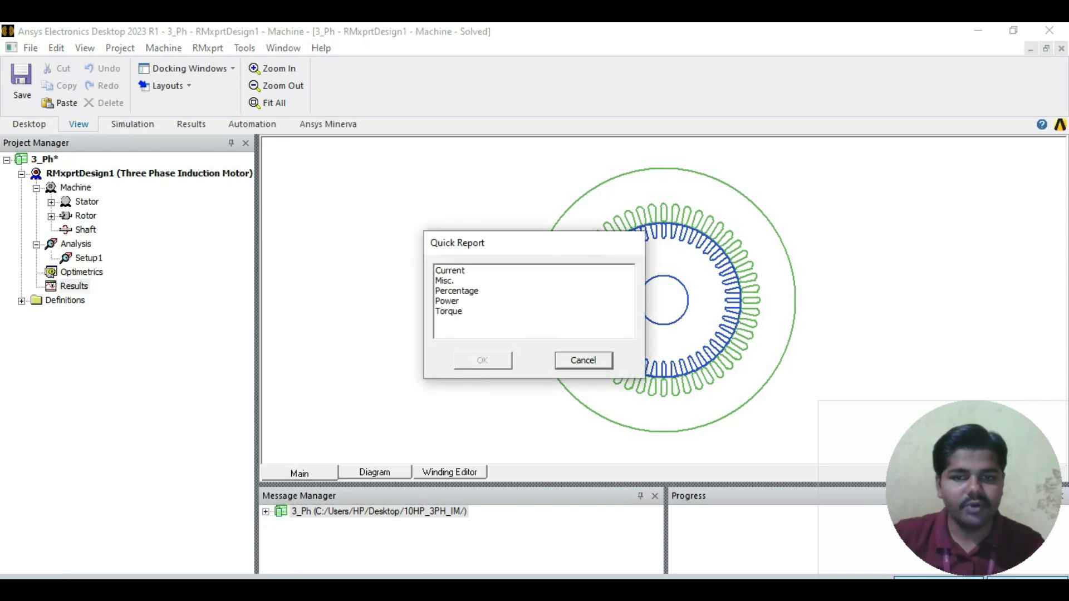
pyautogui.click(449, 311)
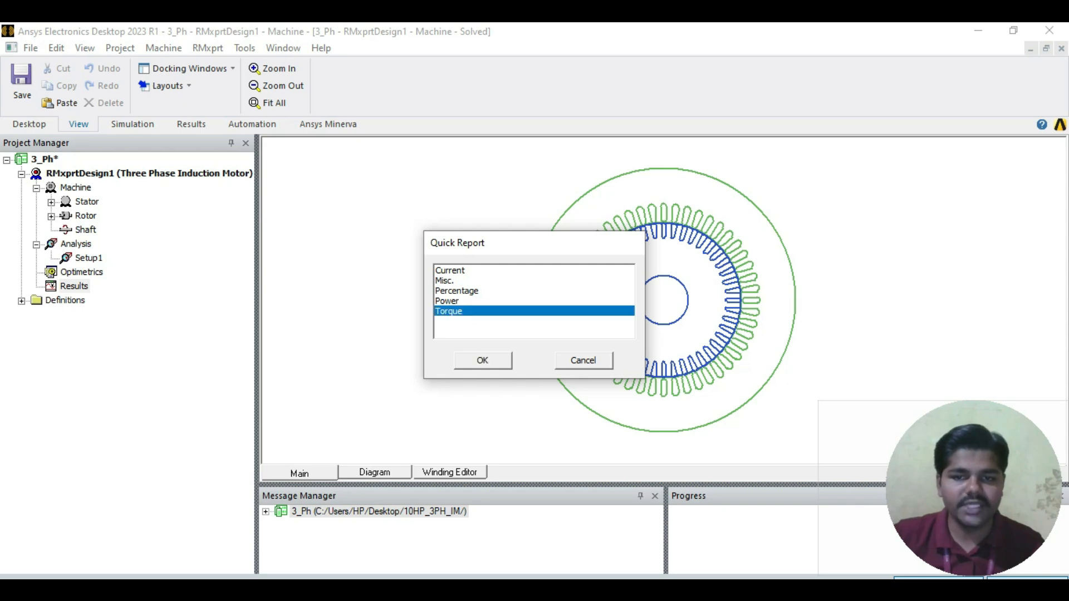
pyautogui.click(482, 360)
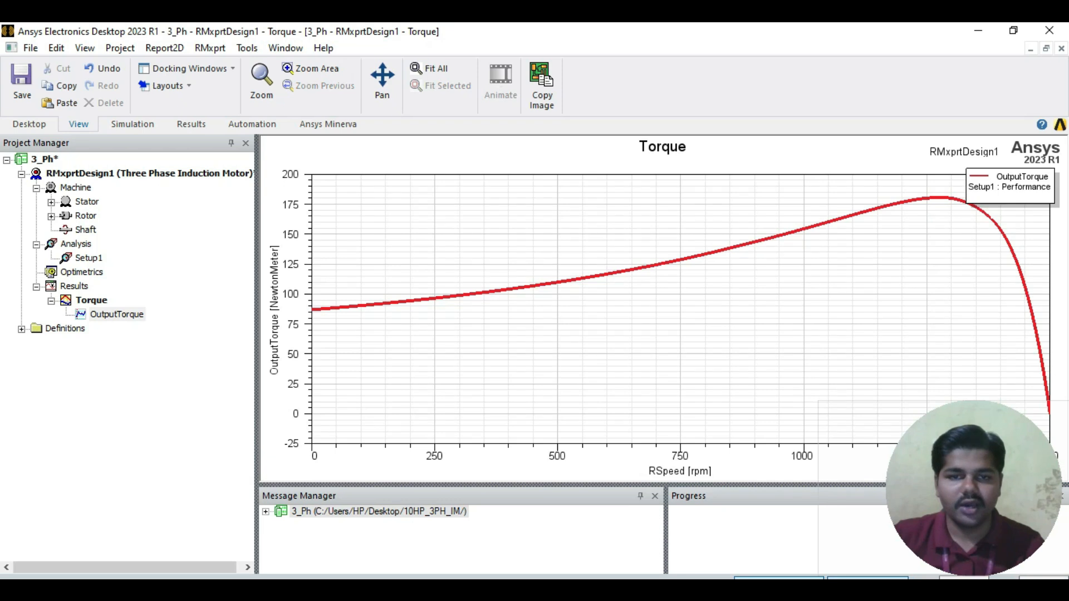
# Step: Add OutputPower and Efficiency traces against RSpeed to the Torque report
pyautogui.click(114, 314)
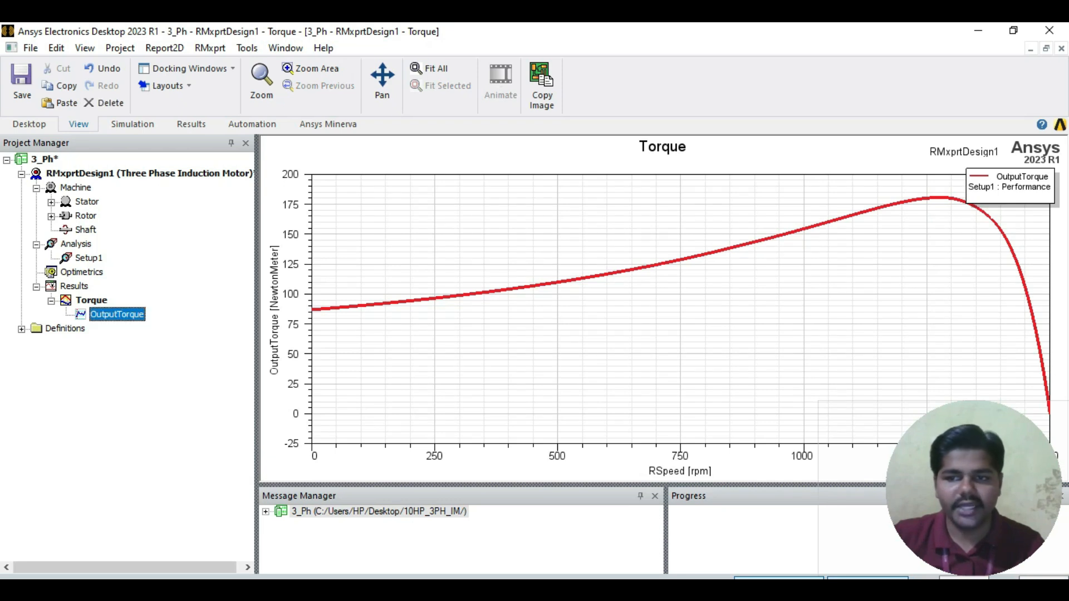
pyautogui.rightClick(110, 312)
pyautogui.click(162, 365)
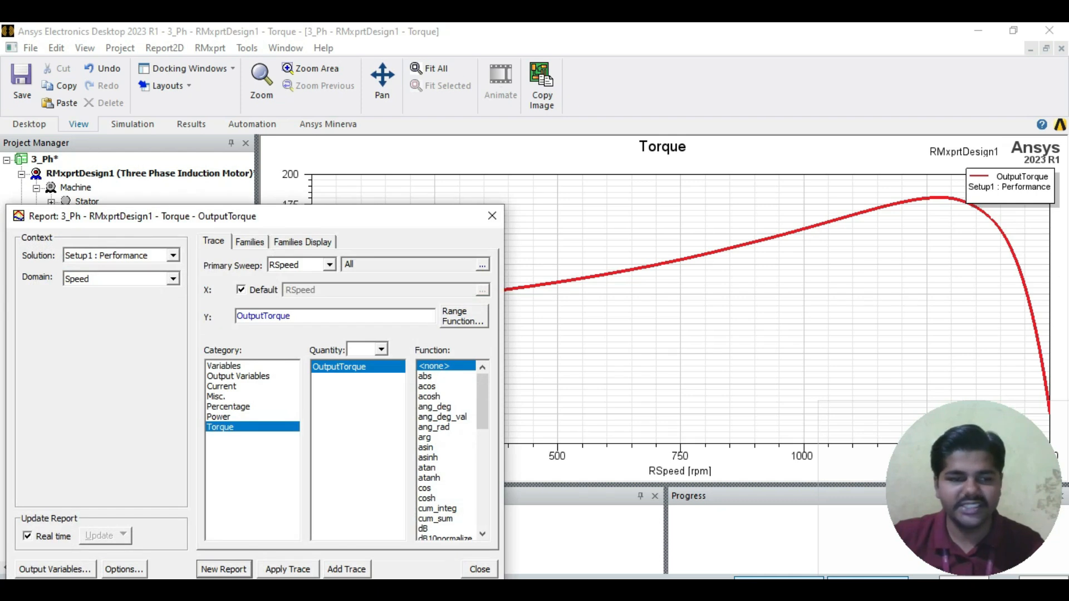
pyautogui.click(218, 417)
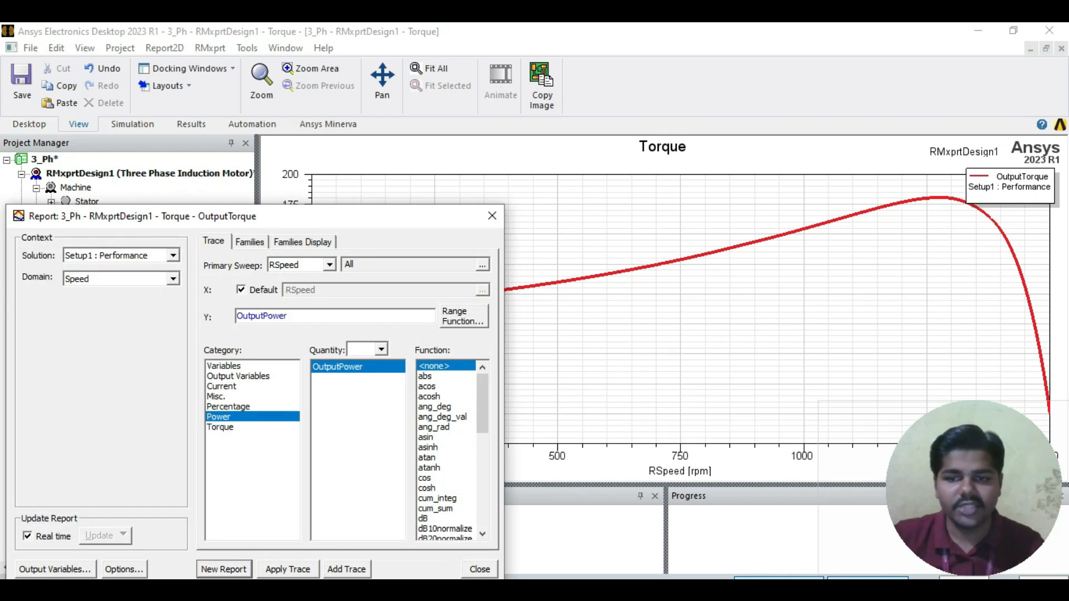
pyautogui.click(346, 569)
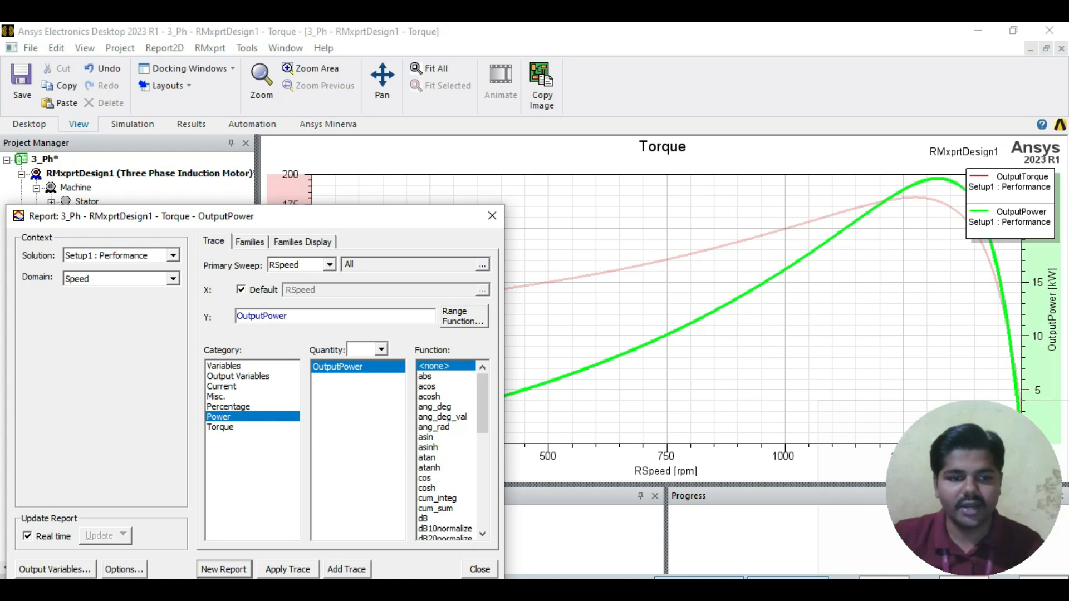
pyautogui.click(228, 407)
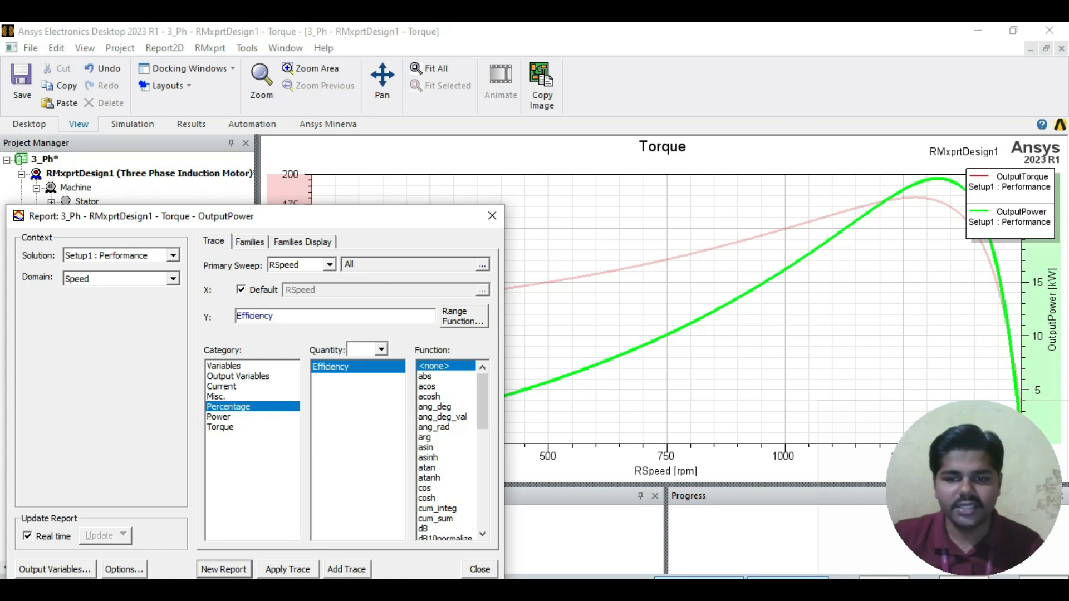
pyautogui.click(346, 569)
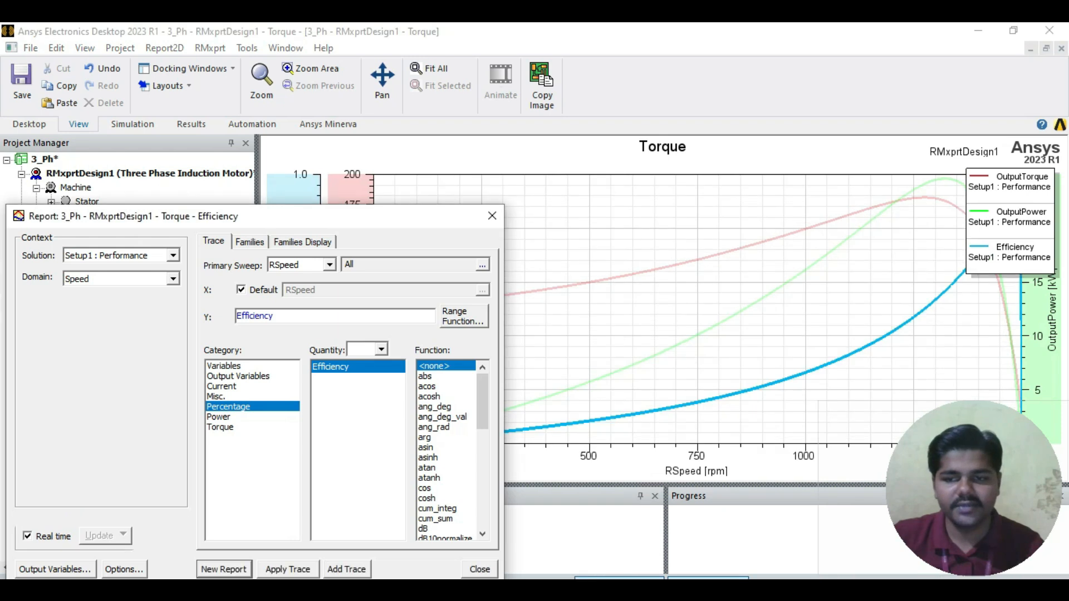
# Step: Add PowerFactor and InputCurrent traces to the Torque report and finish modifying it
pyautogui.click(216, 397)
pyautogui.click(346, 569)
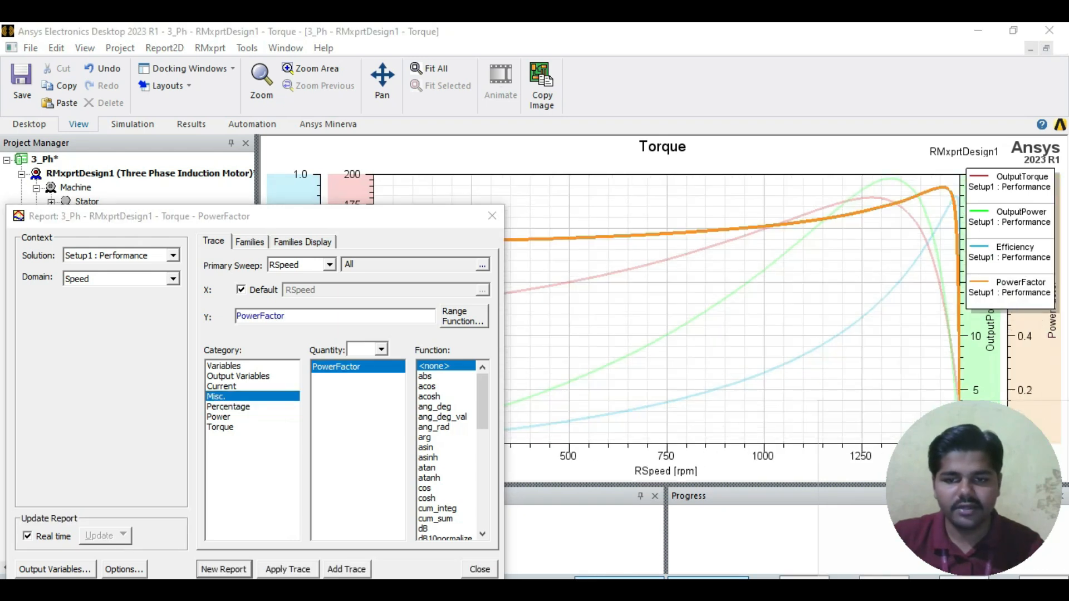
pyautogui.click(221, 387)
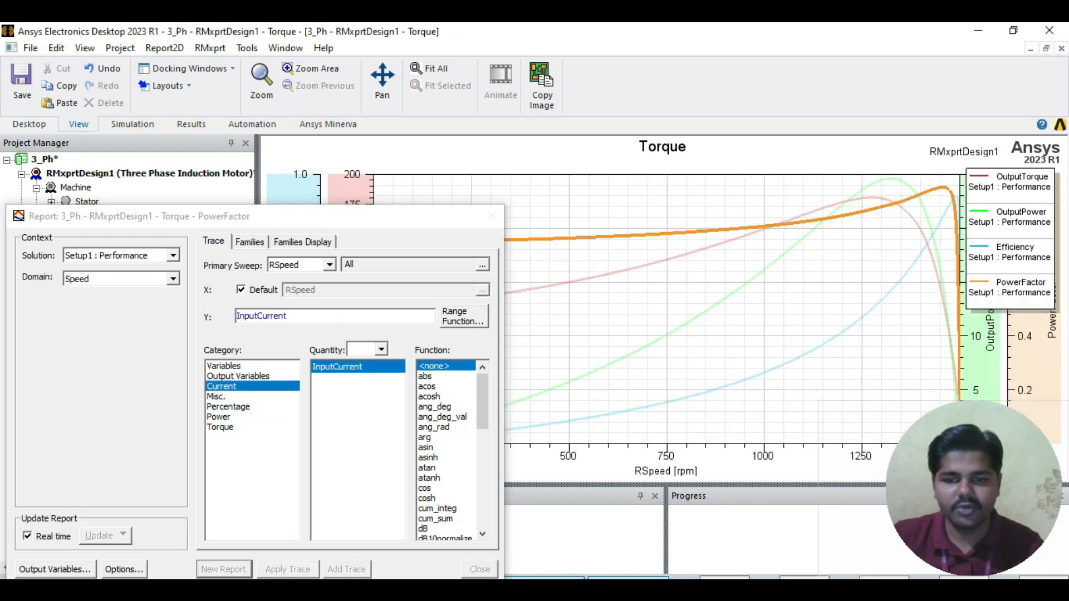
pyautogui.click(346, 569)
pyautogui.click(492, 216)
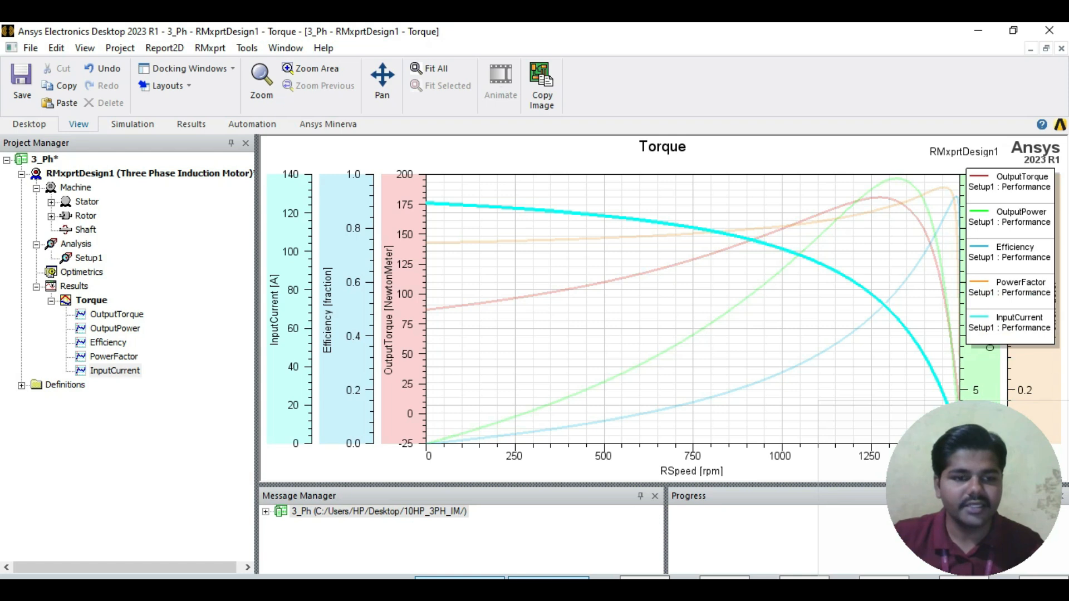
# Step: Rename the Torque report as Charecteristics
pyautogui.rightClick(89, 300)
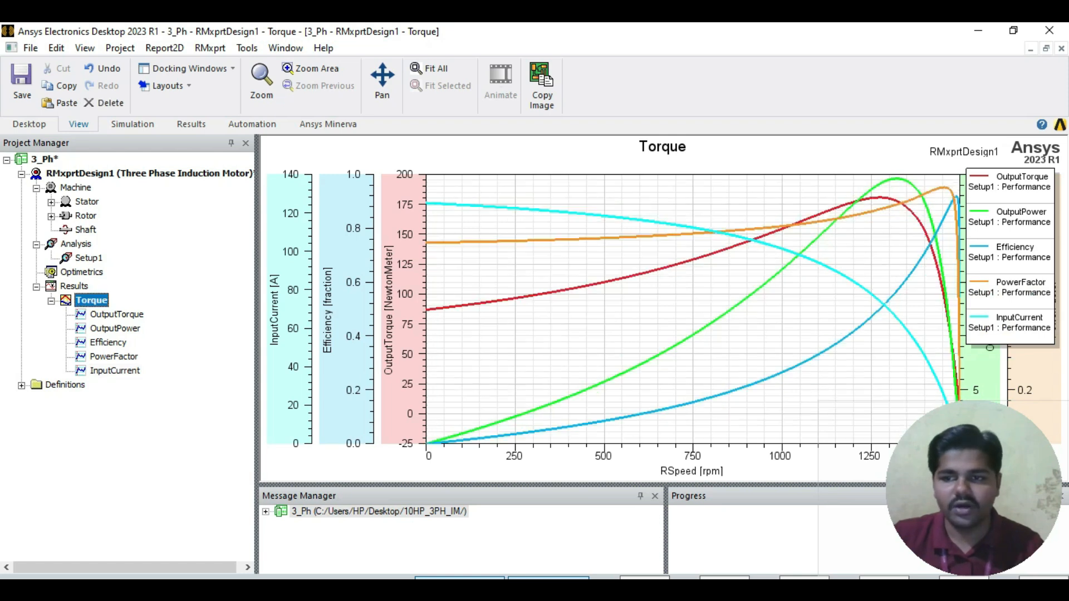
pyautogui.click(137, 366)
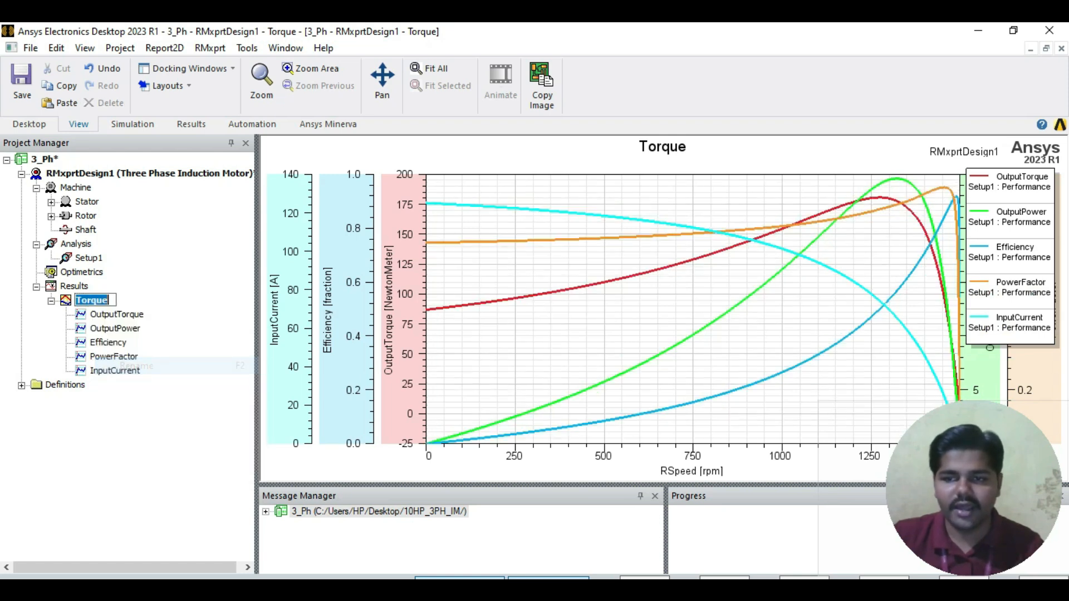
pyautogui.write('charecteris')
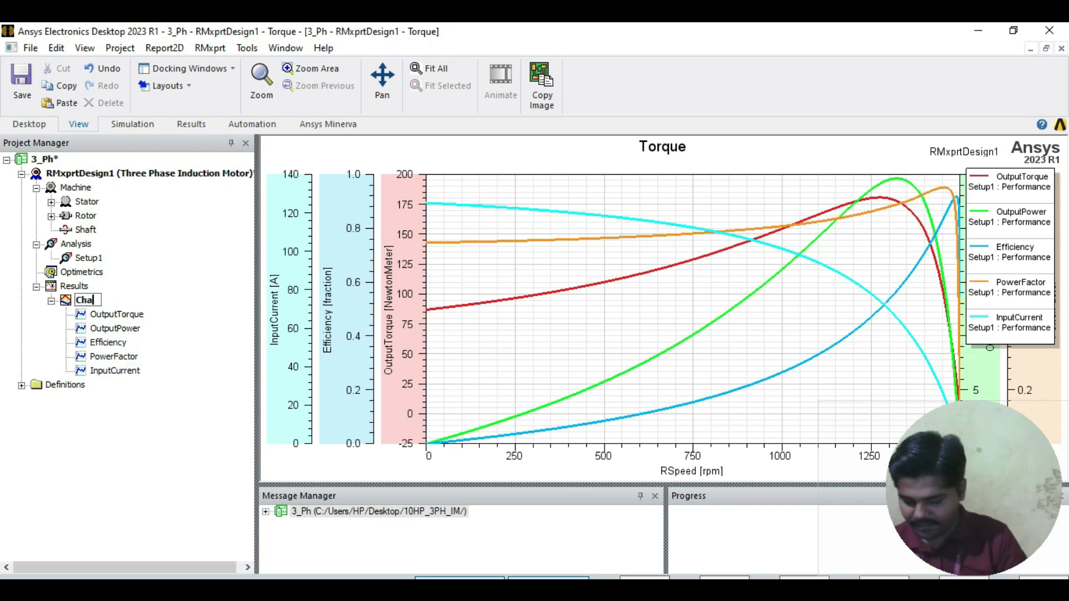
pyautogui.write('tics')
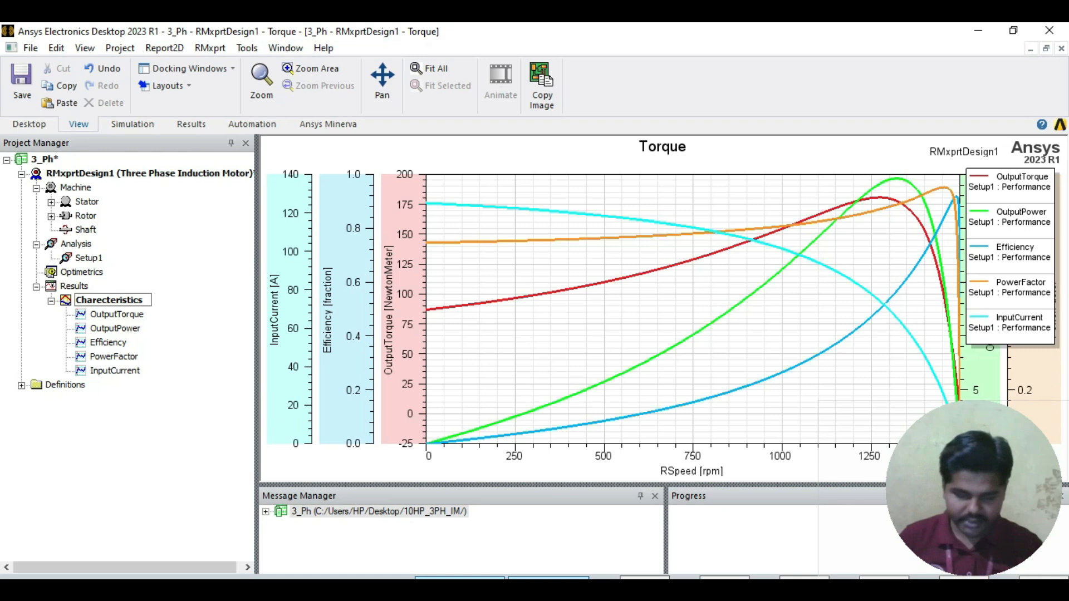
pyautogui.press('Return')
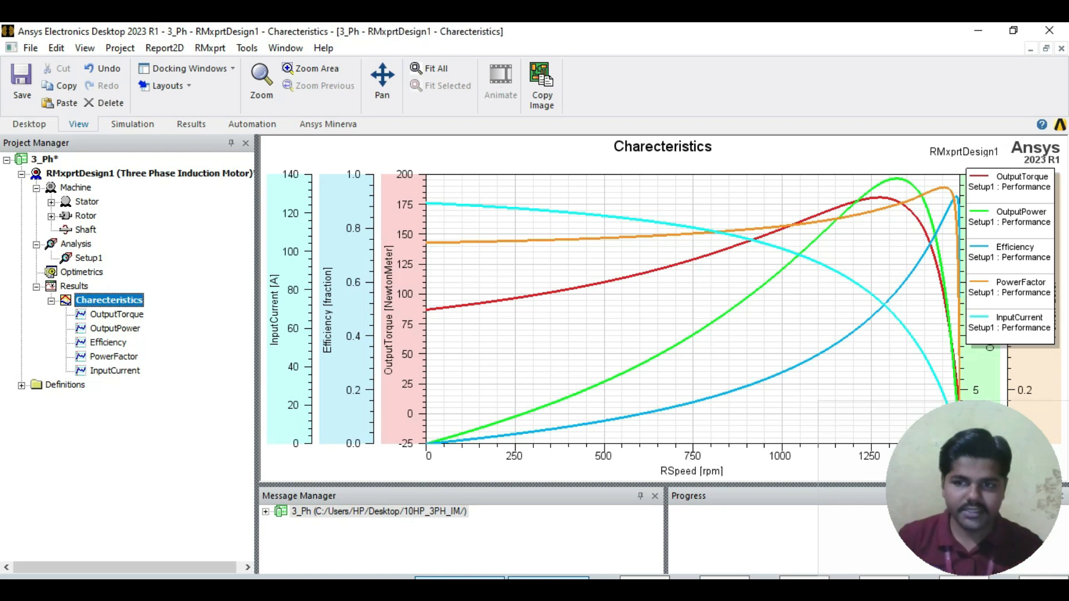
# Step: Enlarge the Charecteristics plot area and copy the plot as a bitmap image
pyautogui.moveTo(257, 345); pyautogui.dragTo(160, 345)
pyautogui.moveTo(446, 485); pyautogui.dragTo(445, 551)
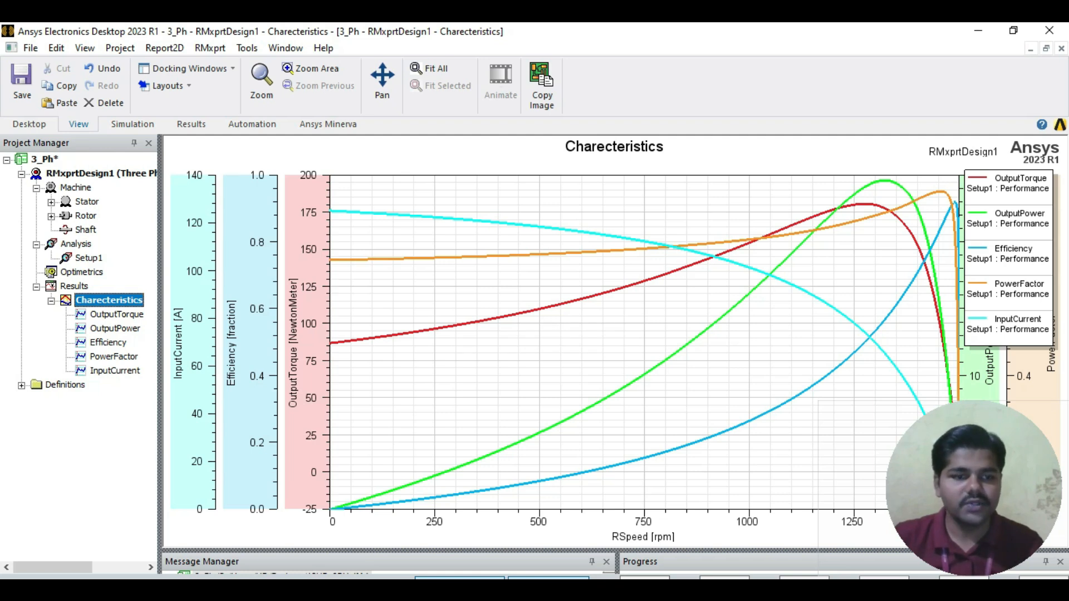
pyautogui.rightClick(407, 288)
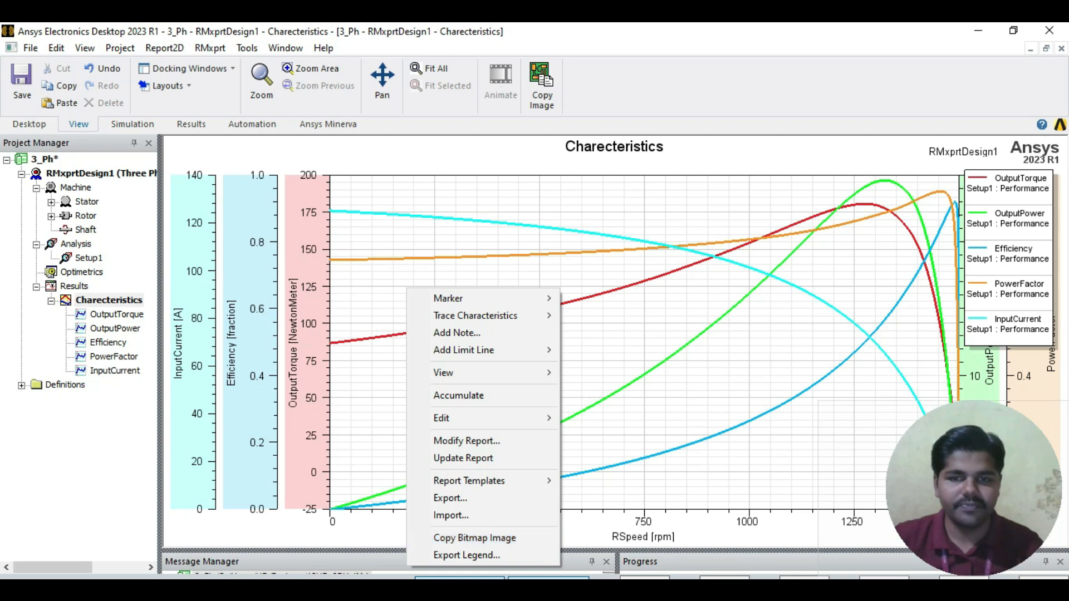
pyautogui.click(473, 538)
# Step: Widen the project tree, return to the machine cross-section and collapse the Charecteristics, Results and Analysis branches
pyautogui.moveTo(160, 356); pyautogui.dragTo(252, 356)
pyautogui.doubleClick(75, 188)
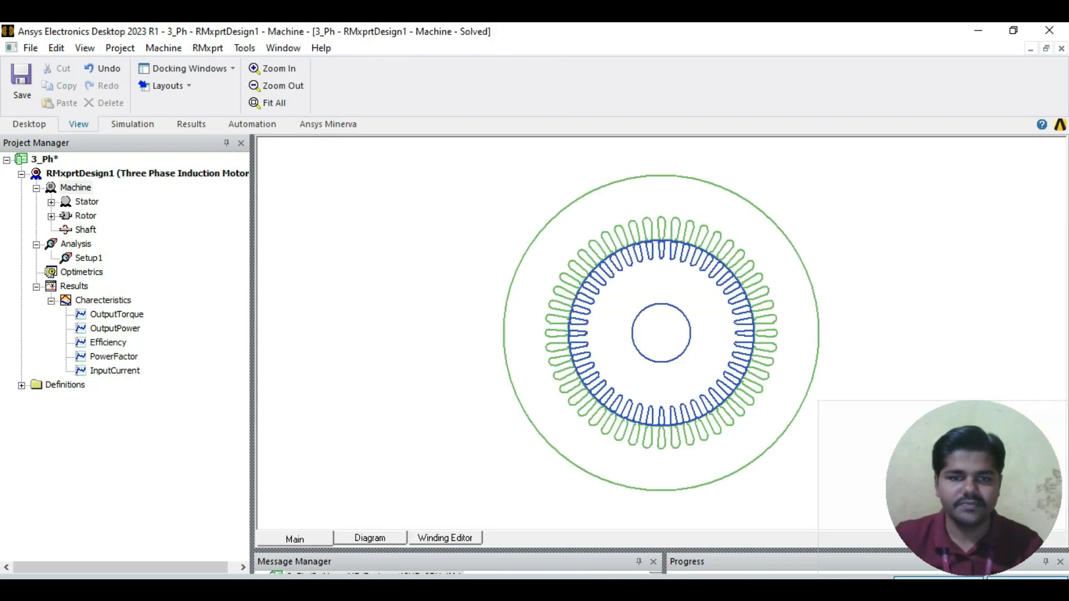
pyautogui.click(51, 301)
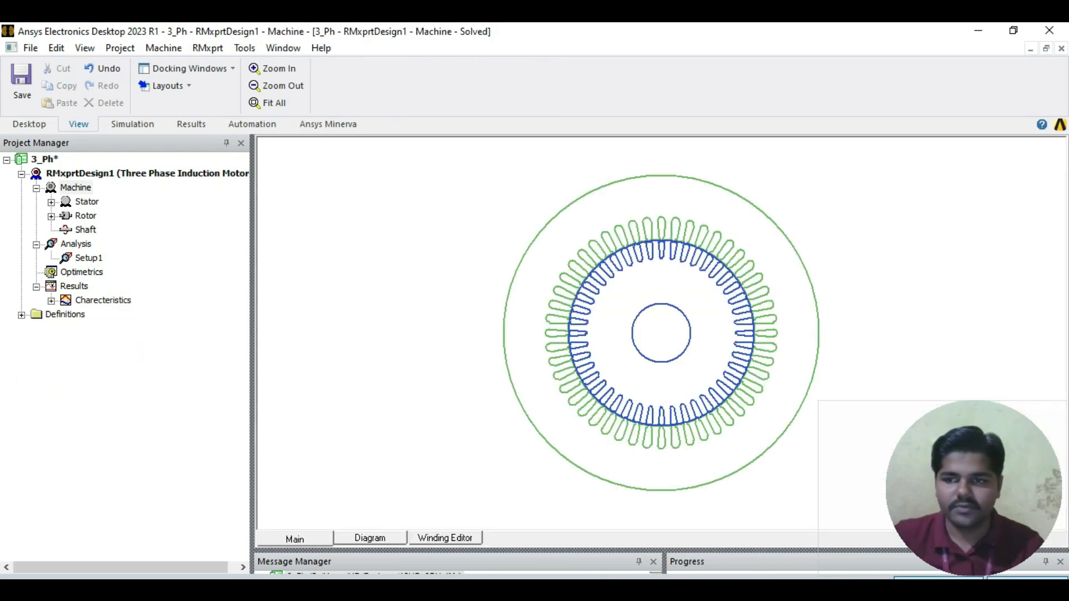
pyautogui.click(36, 287)
pyautogui.click(37, 245)
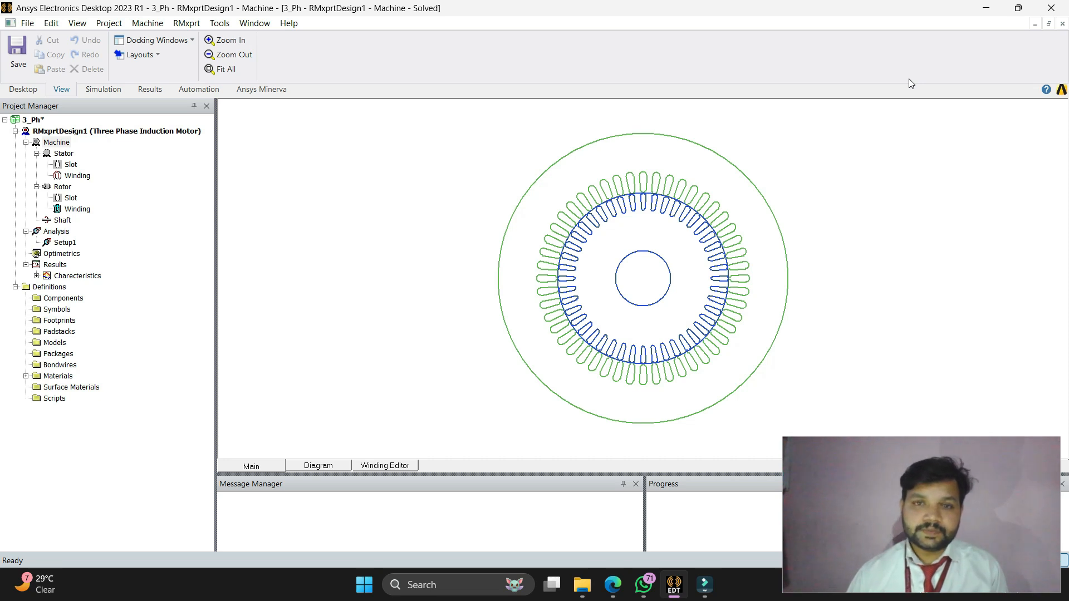
# Step: Create a Maxwell 2D design from the RMxprt analysis using solution setup Setup1
pyautogui.click(56, 232)
pyautogui.rightClick(58, 238)
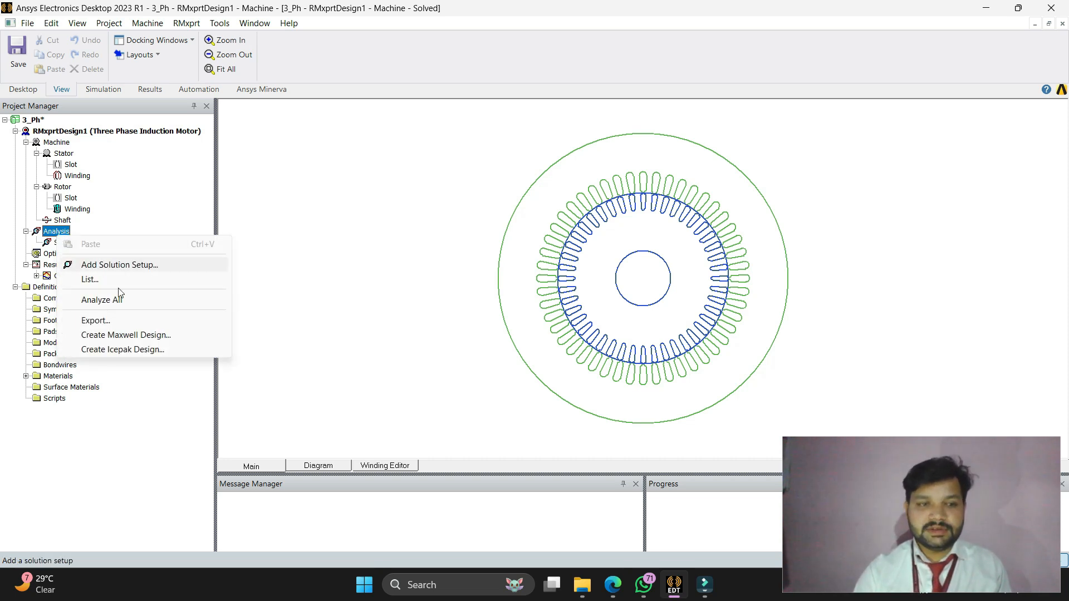
pyautogui.click(112, 336)
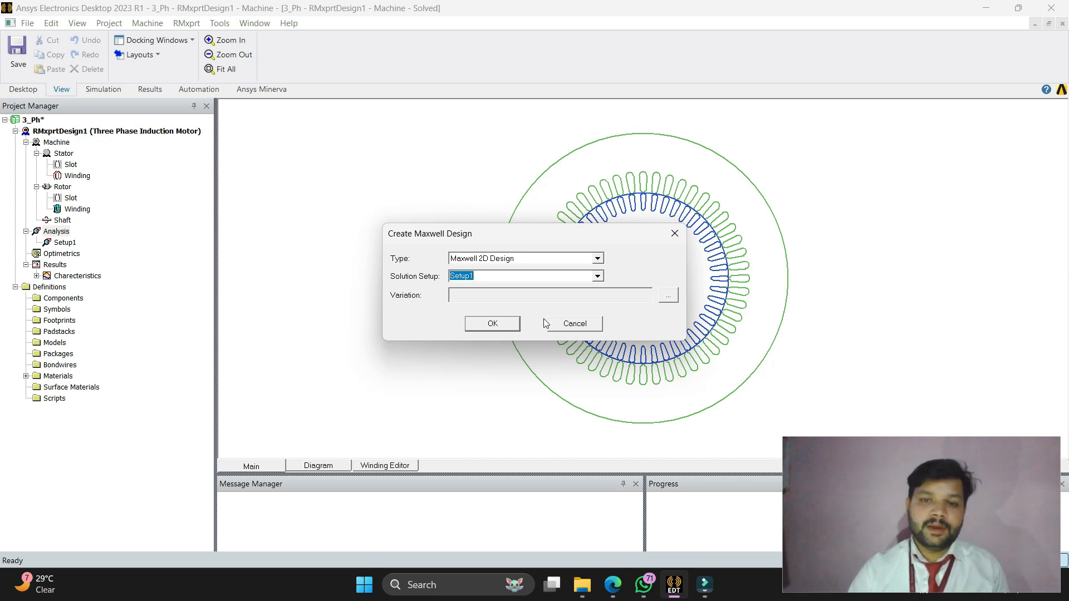
pyautogui.click(494, 322)
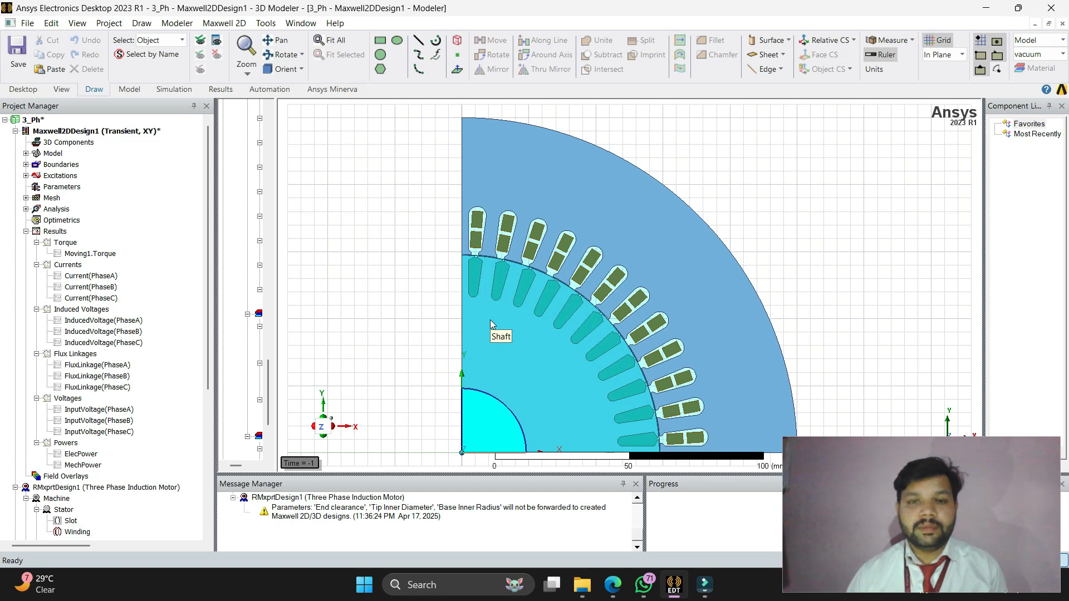
# Step: Turn on the eddy effect for every object of the Maxwell 2D motor model
pyautogui.click(407, 268)
pyautogui.hotkey('ctrl', 'a')
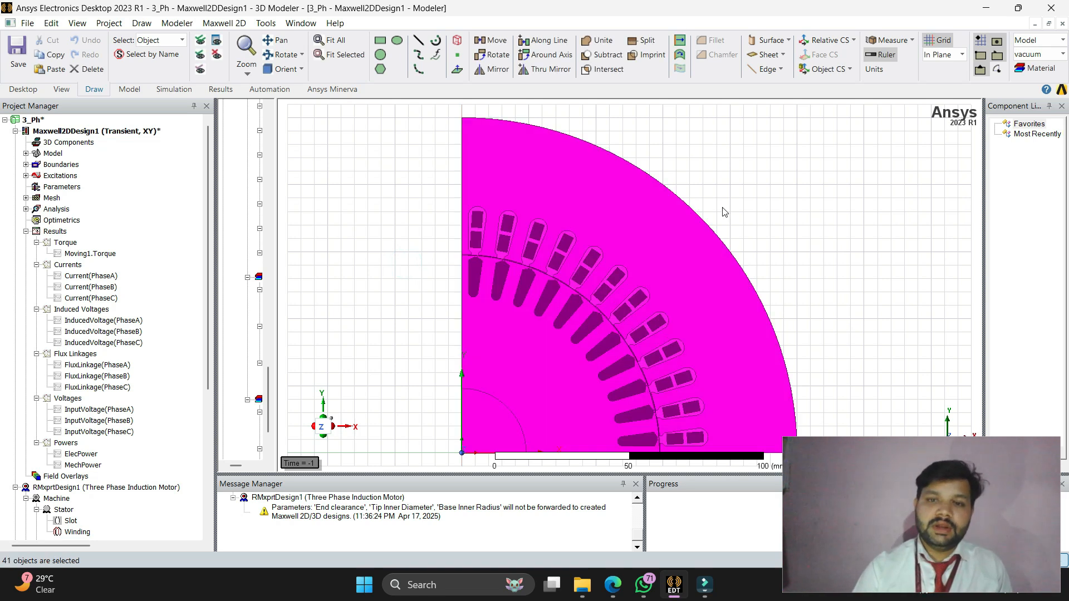
pyautogui.rightClick(649, 246)
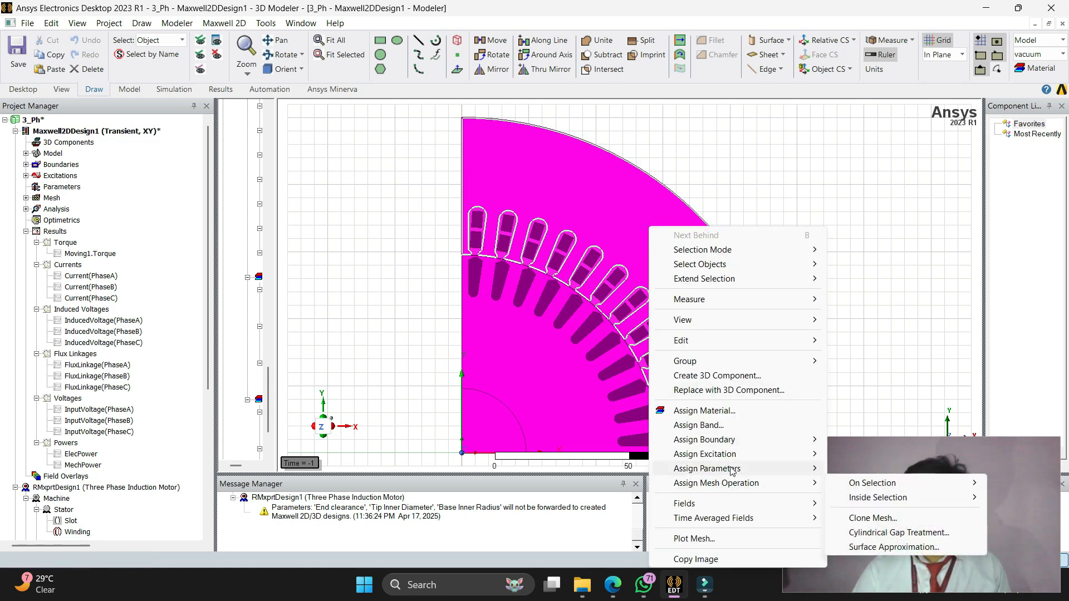
pyautogui.moveTo(742, 460)
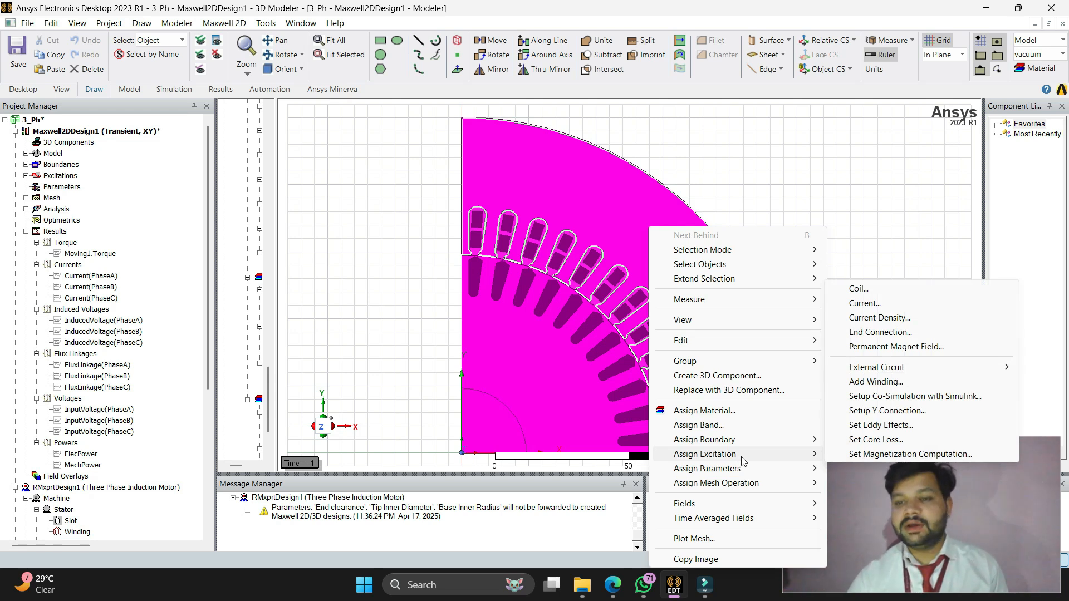
pyautogui.click(871, 430)
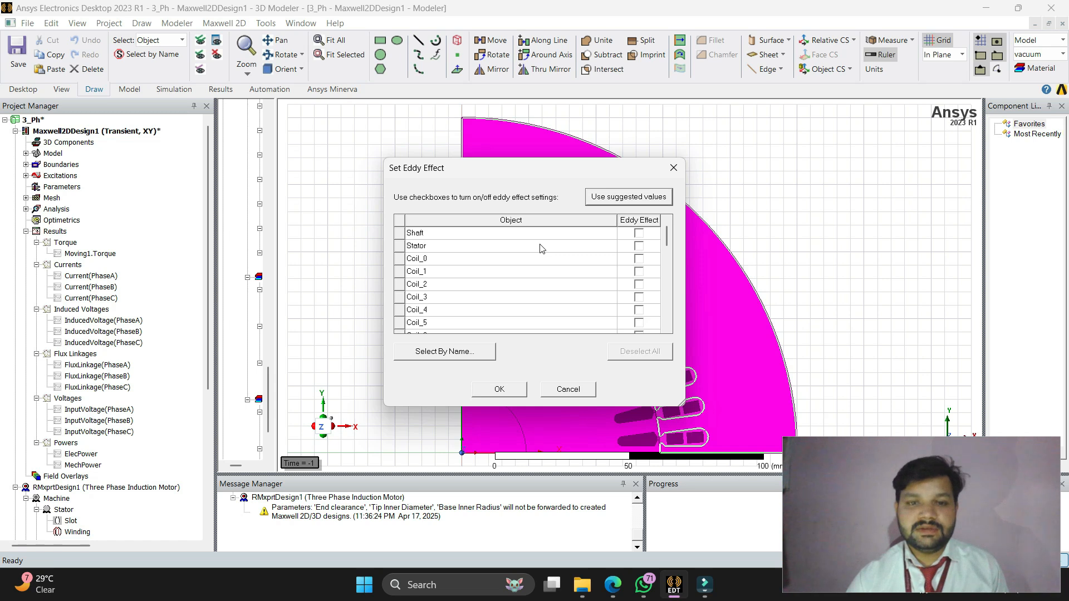
pyautogui.scroll(-8, 518, 267)
pyautogui.scroll(-2, 518, 269)
pyautogui.scroll(10, 518, 269)
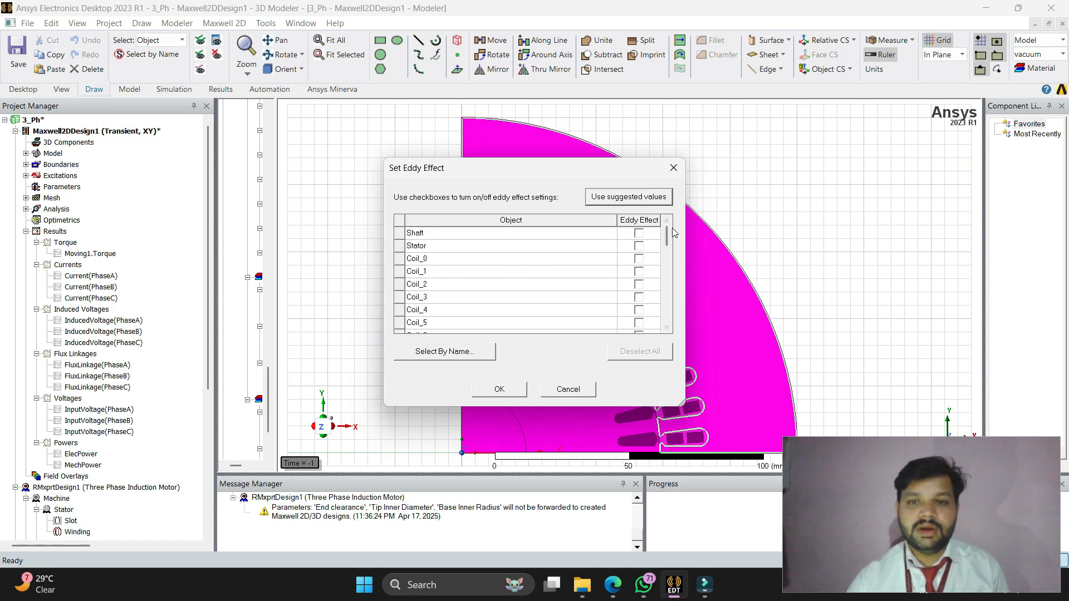
pyautogui.scroll(-10, 541, 300)
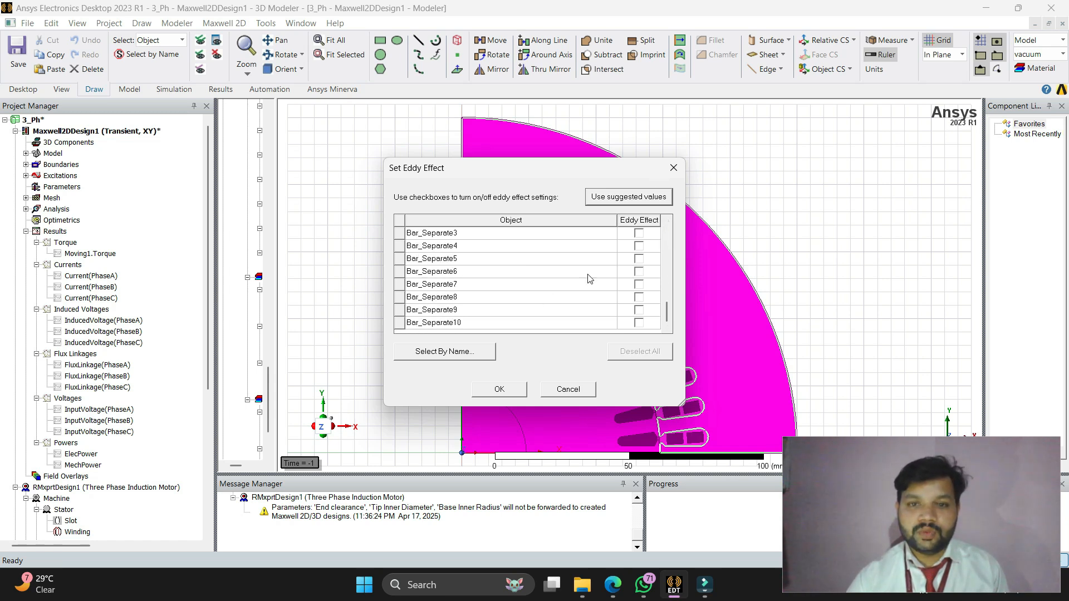
pyautogui.scroll(10, 589, 279)
pyautogui.click(639, 220)
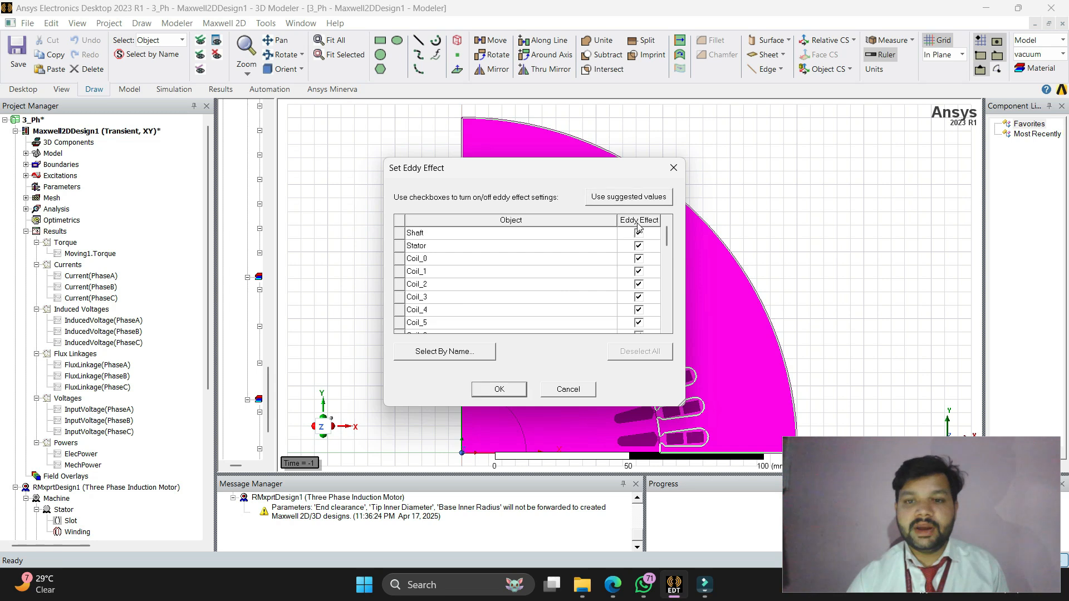
pyautogui.click(499, 390)
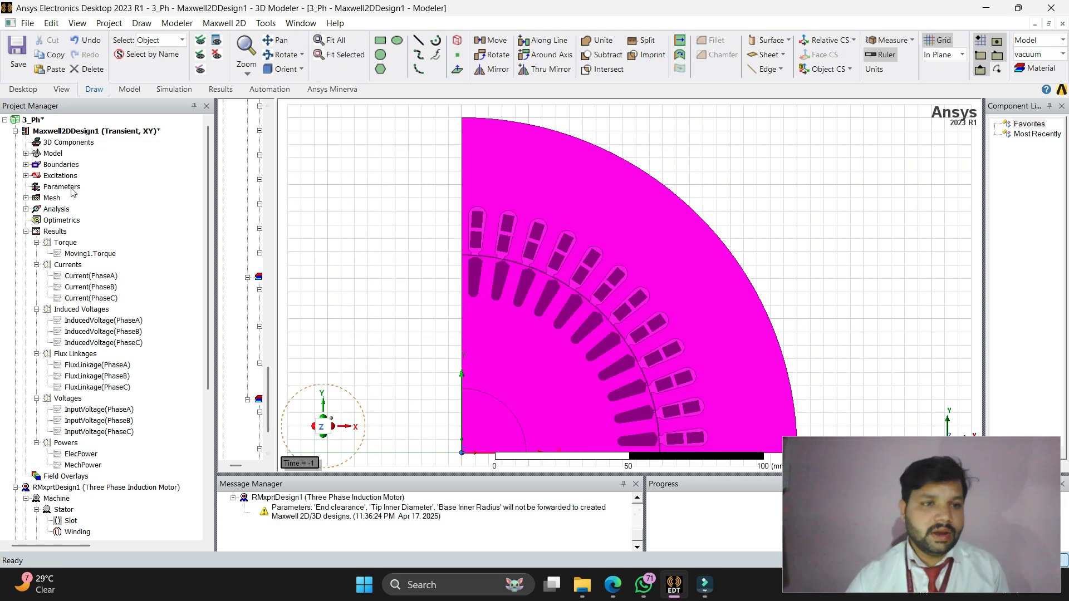
# Step: Run the transient analysis of Maxwell2DDesign1
pyautogui.click(79, 134)
pyautogui.rightClick(78, 136)
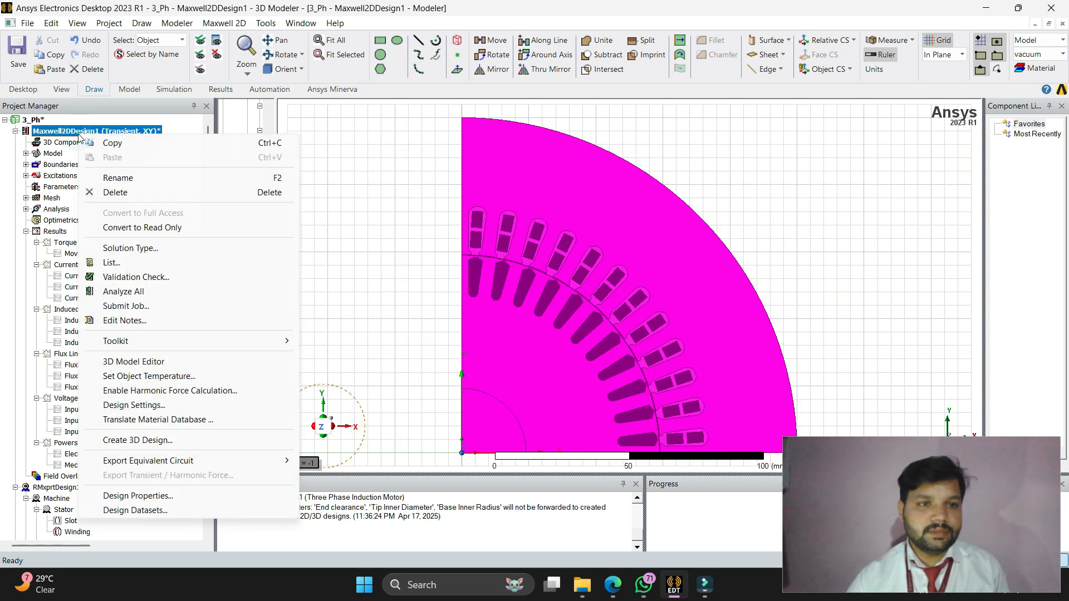
pyautogui.click(159, 264)
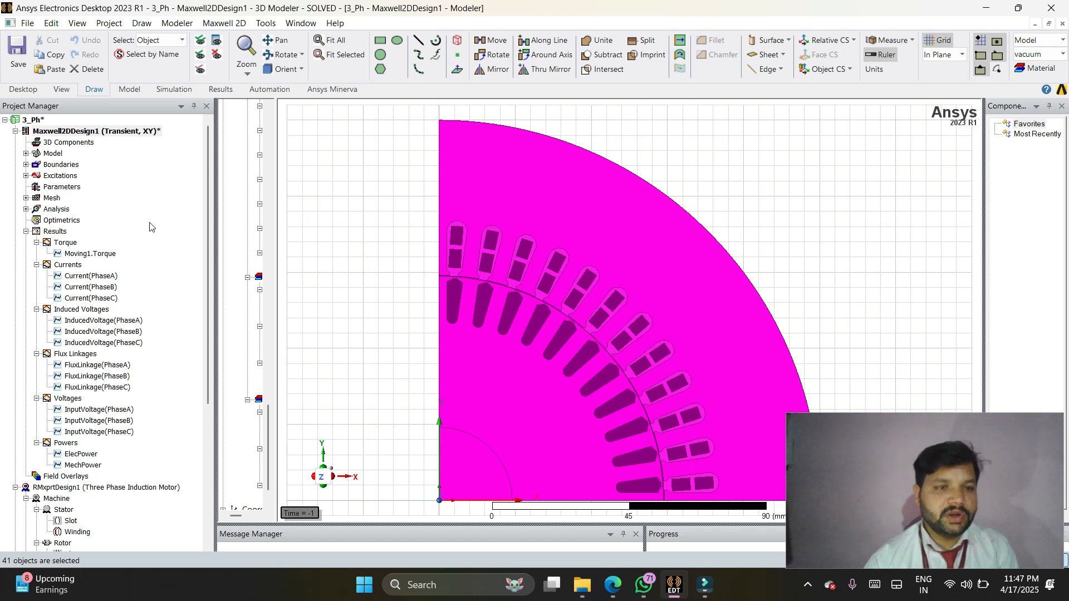
# Step: Open the Torque report of the Maxwell 2D design and inspect the Moving1.Torque curve over time
pyautogui.click(84, 256)
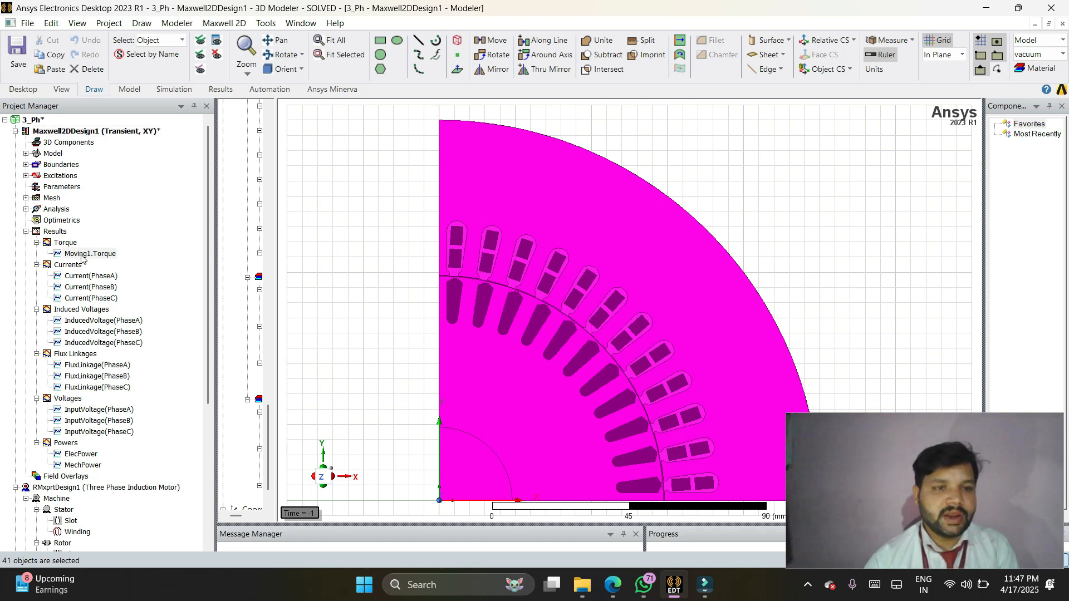
pyautogui.doubleClick(82, 256)
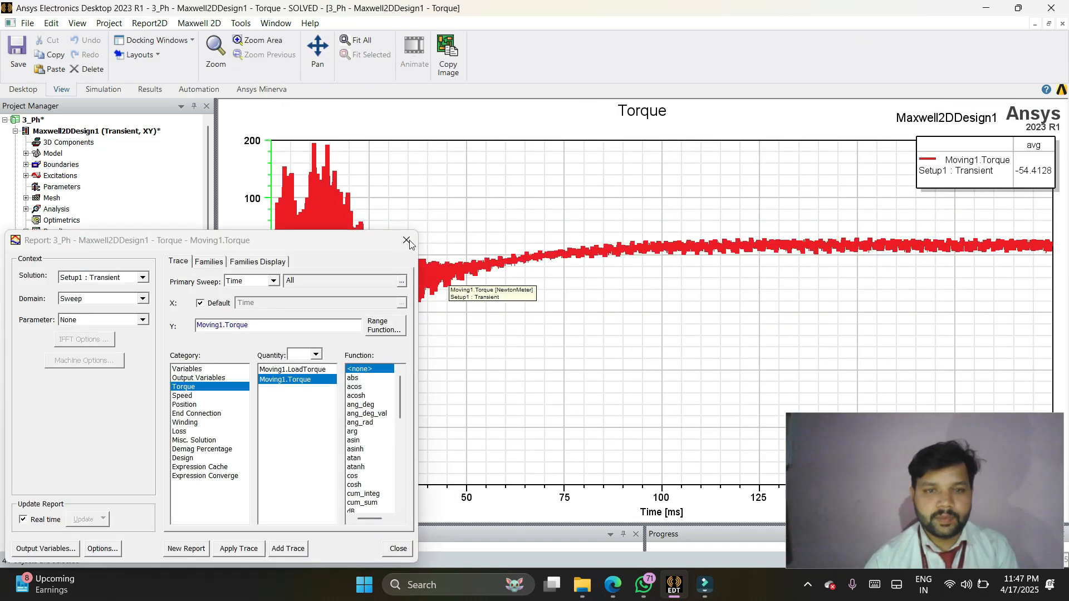
pyautogui.click(408, 241)
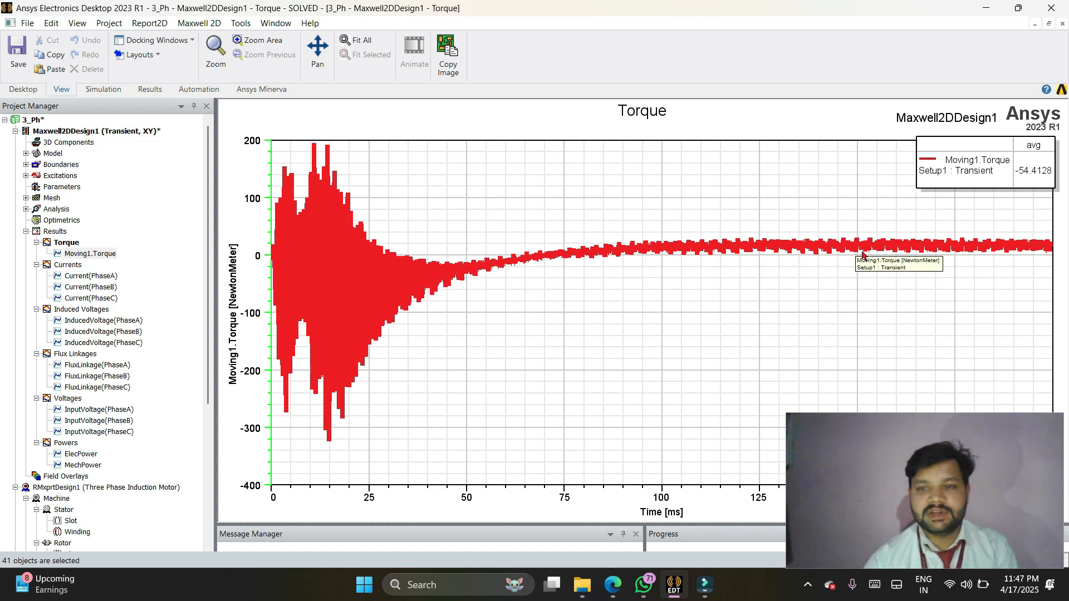
pyautogui.click(305, 285)
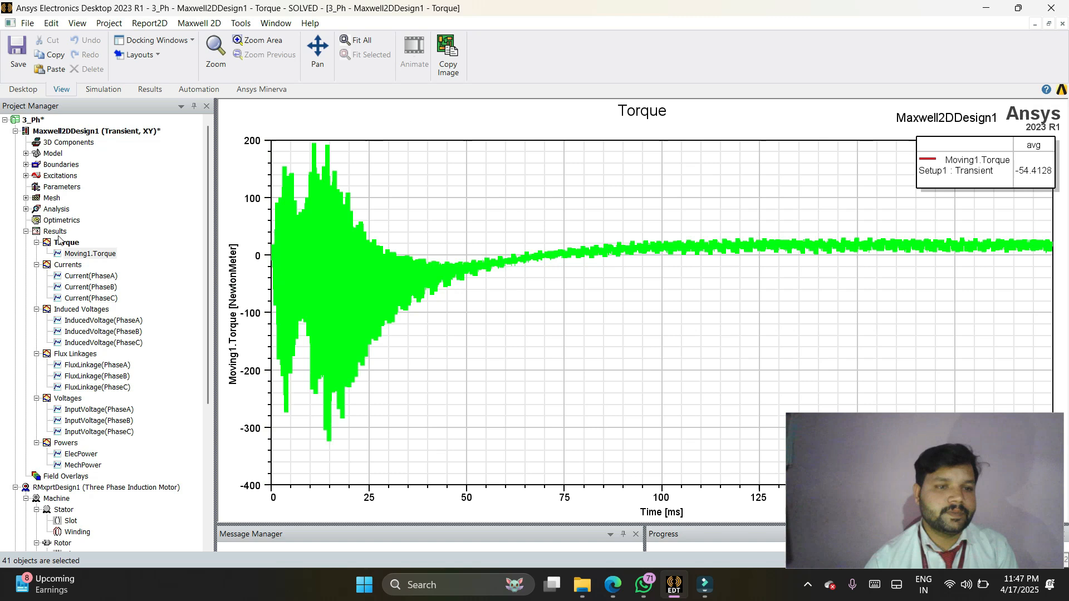
# Step: Open the Currents and Induced Voltages reports to view the three-phase waveforms, closing the trace settings each time
pyautogui.click(89, 277)
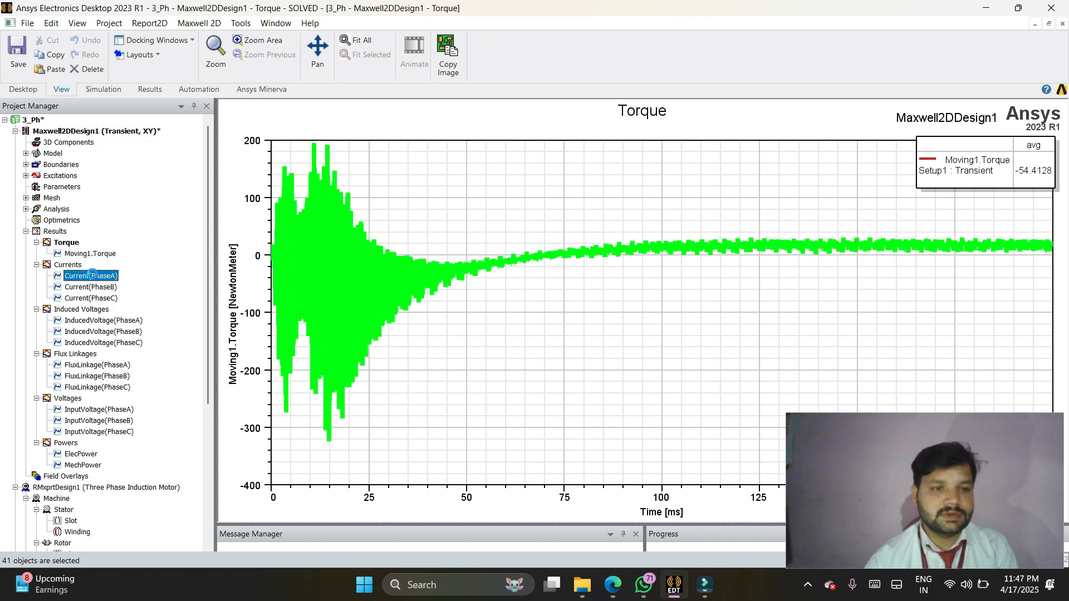
pyautogui.doubleClick(91, 276)
pyautogui.click(407, 240)
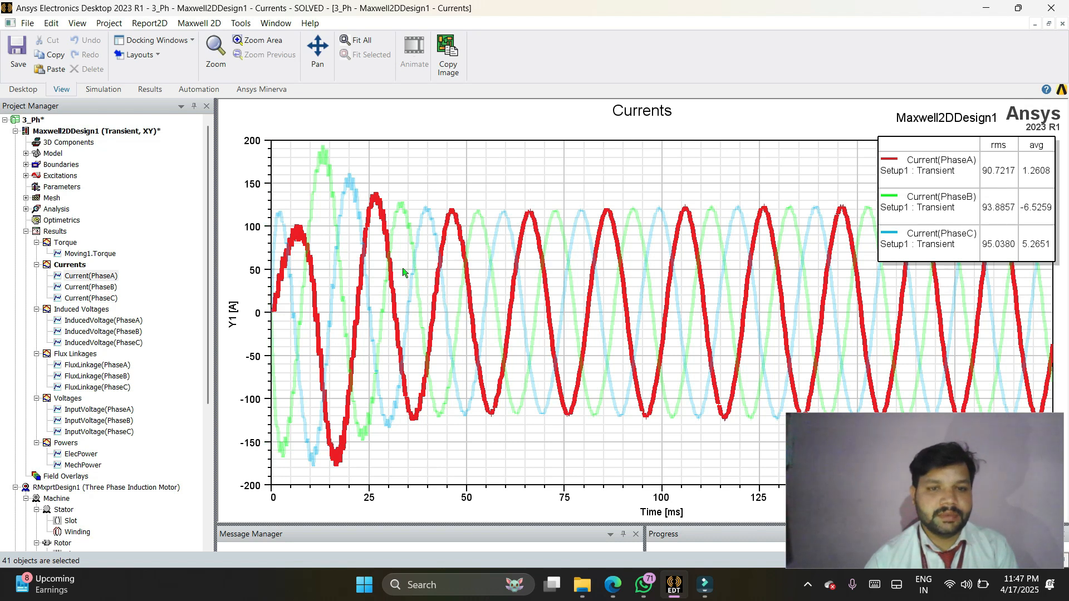
pyautogui.doubleClick(100, 320)
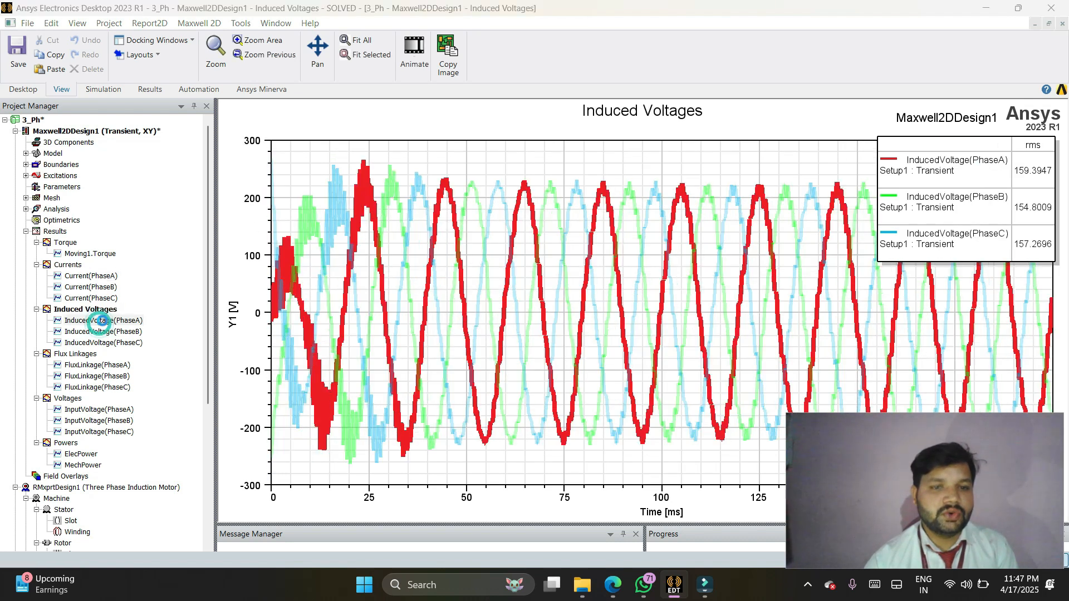
pyautogui.click(407, 240)
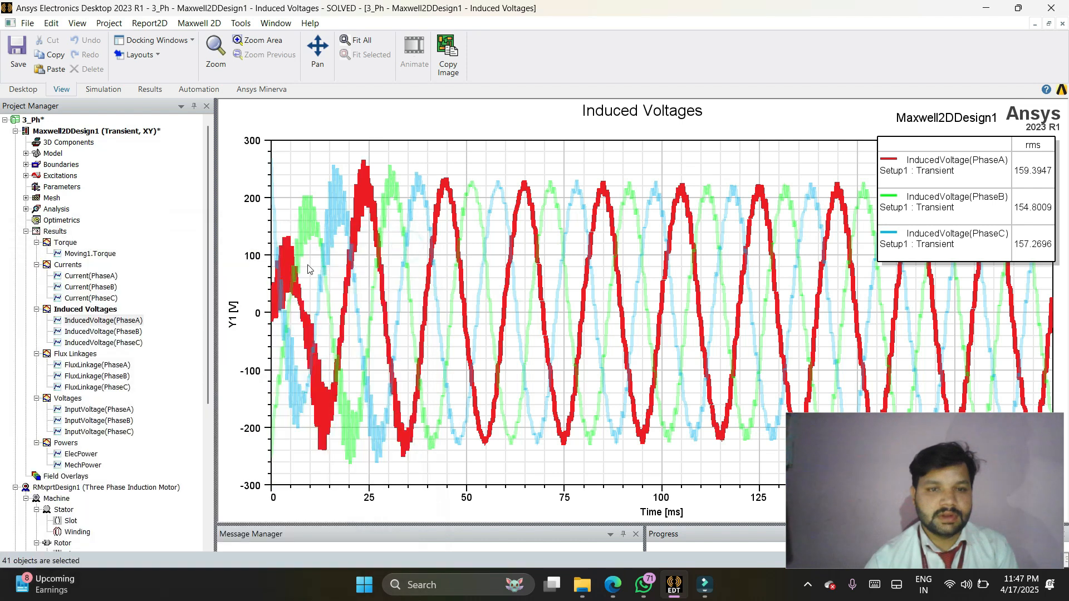
# Step: Open the input Voltages report and the Powers report, and highlight the ElecPower curve
pyautogui.click(78, 354)
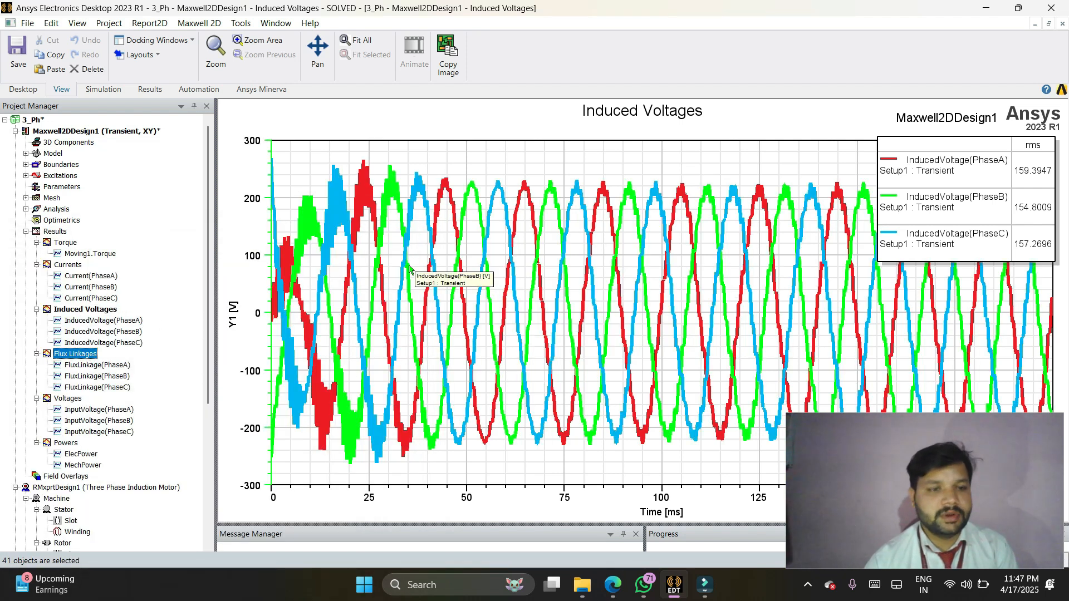
pyautogui.doubleClick(62, 399)
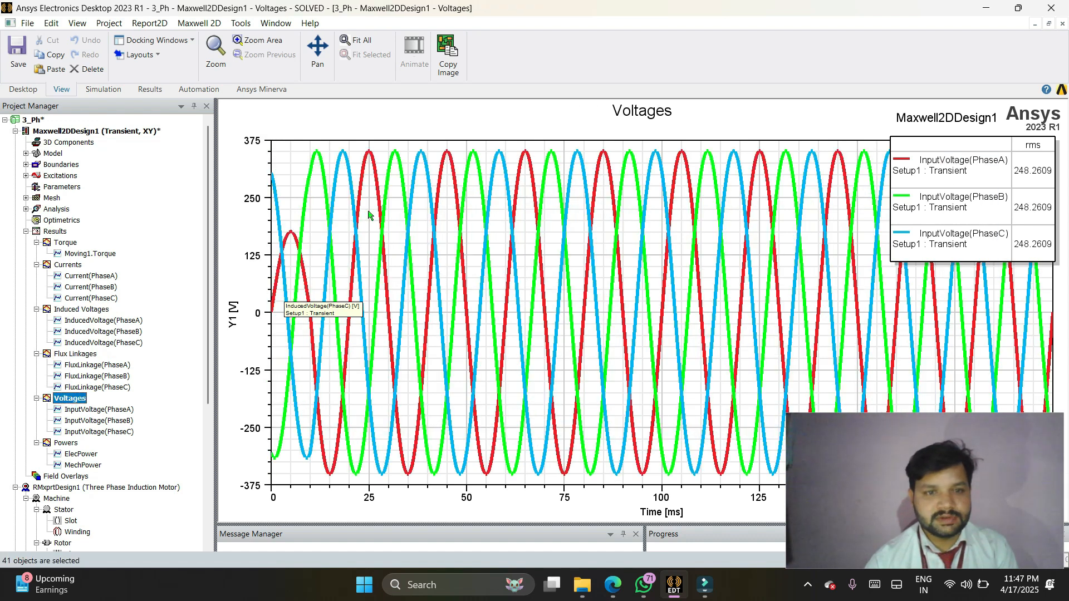
pyautogui.doubleClick(67, 444)
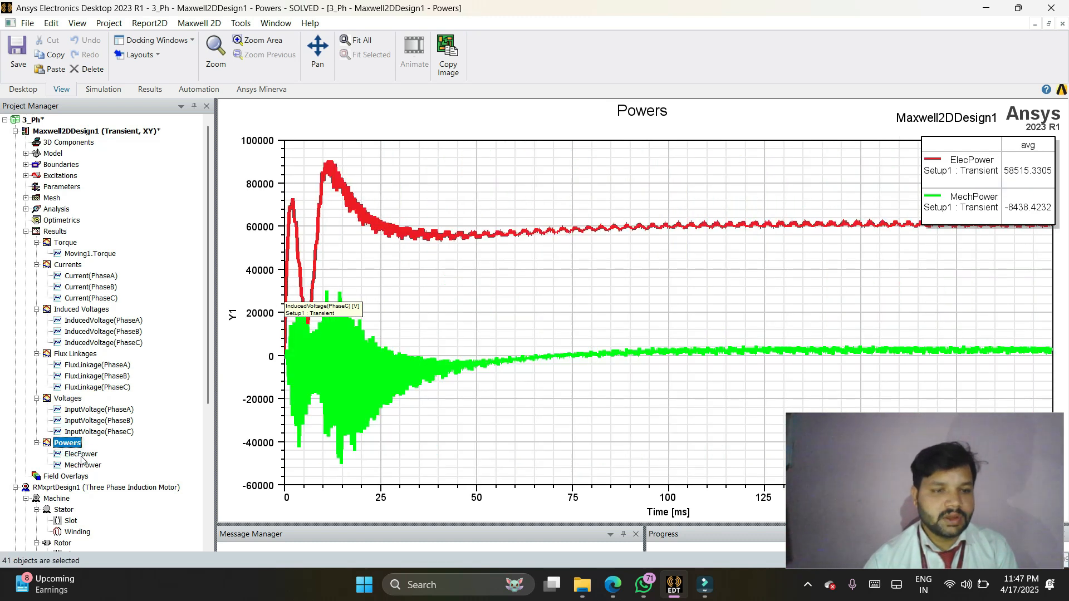
pyautogui.click(81, 455)
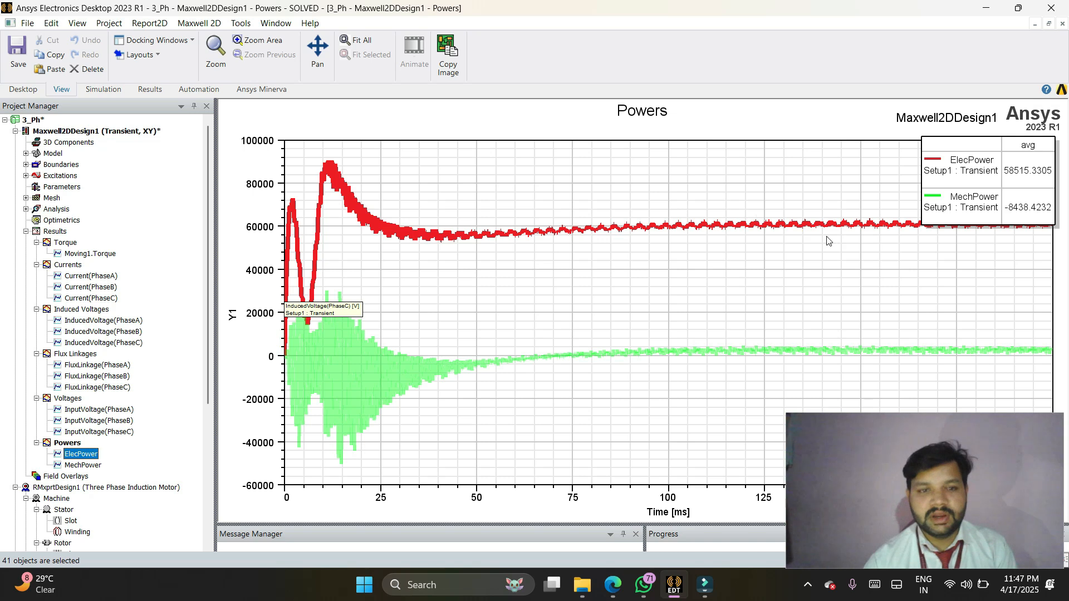
# Step: Create a Mag_B field overlay on all objects, plotted for the full model
pyautogui.click(85, 477)
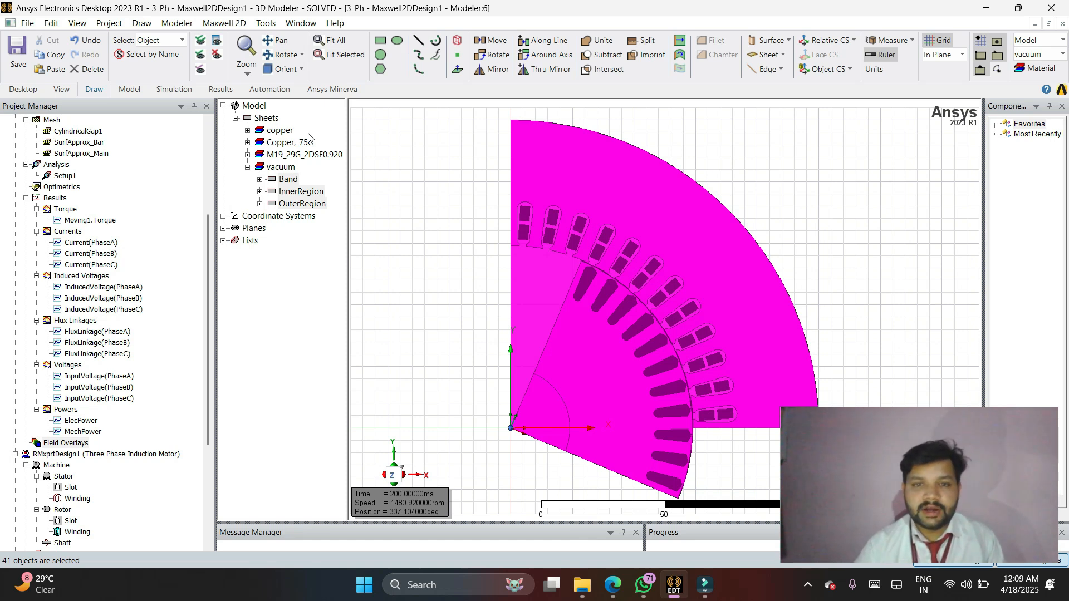
pyautogui.click(414, 270)
pyautogui.hotkey('ctrl', 'a')
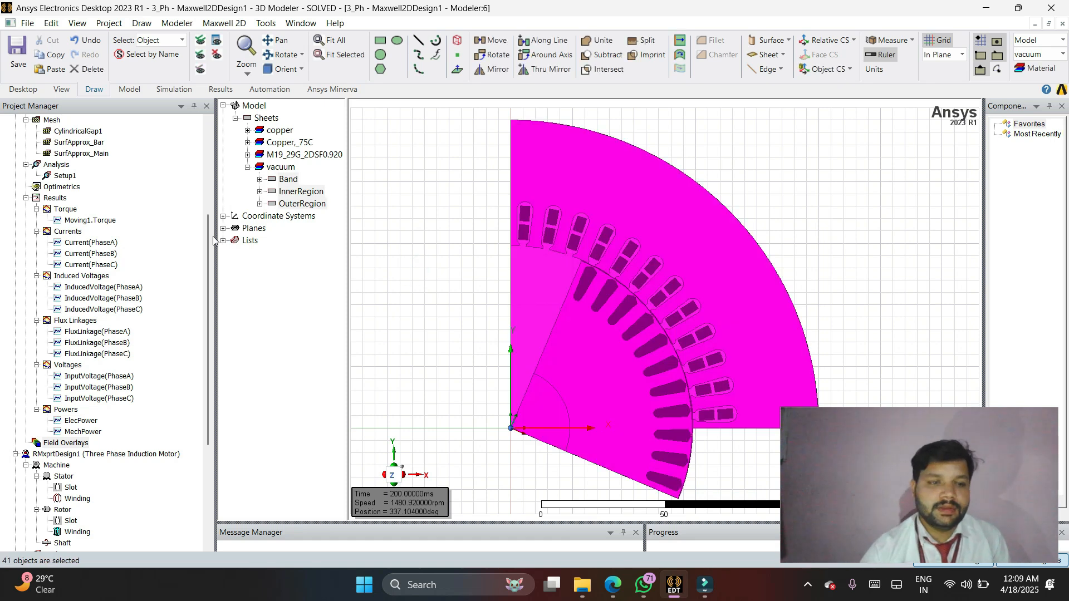
pyautogui.rightClick(67, 444)
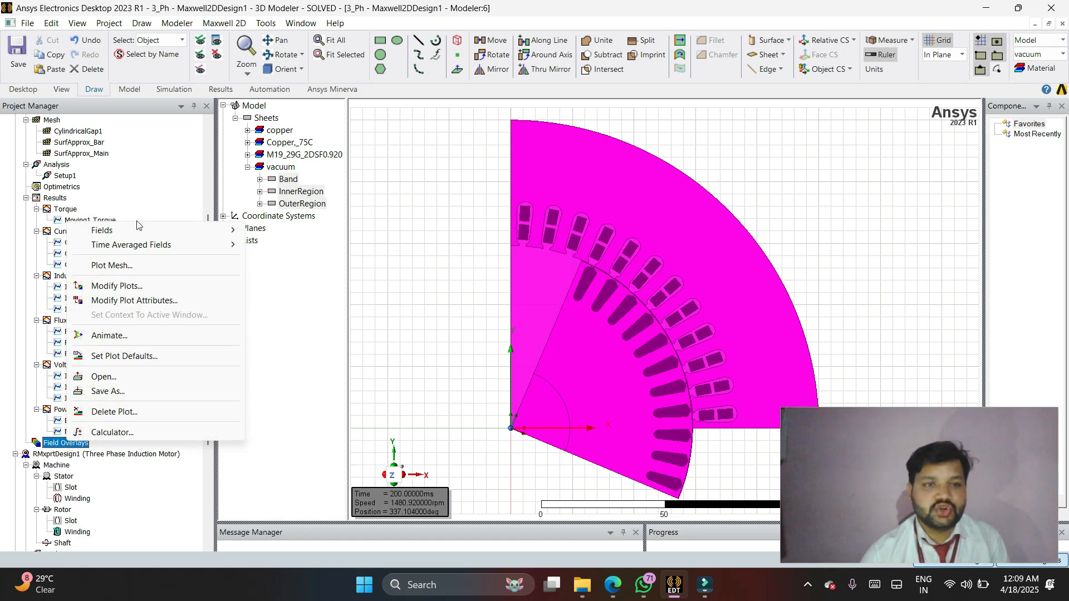
pyautogui.moveTo(184, 230)
pyautogui.moveTo(299, 246)
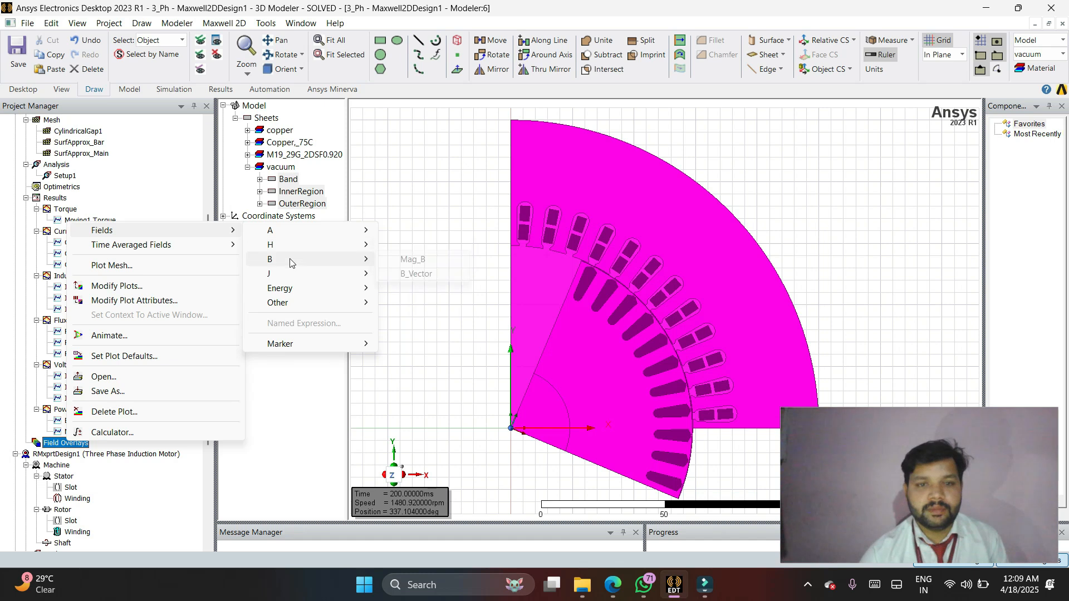
pyautogui.click(413, 260)
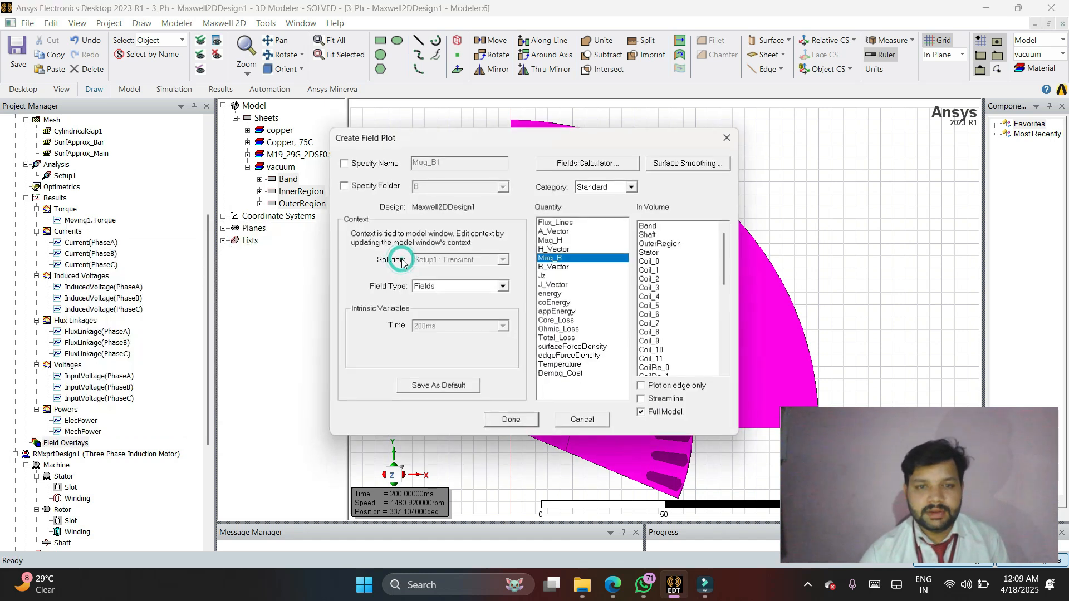
pyautogui.click(512, 421)
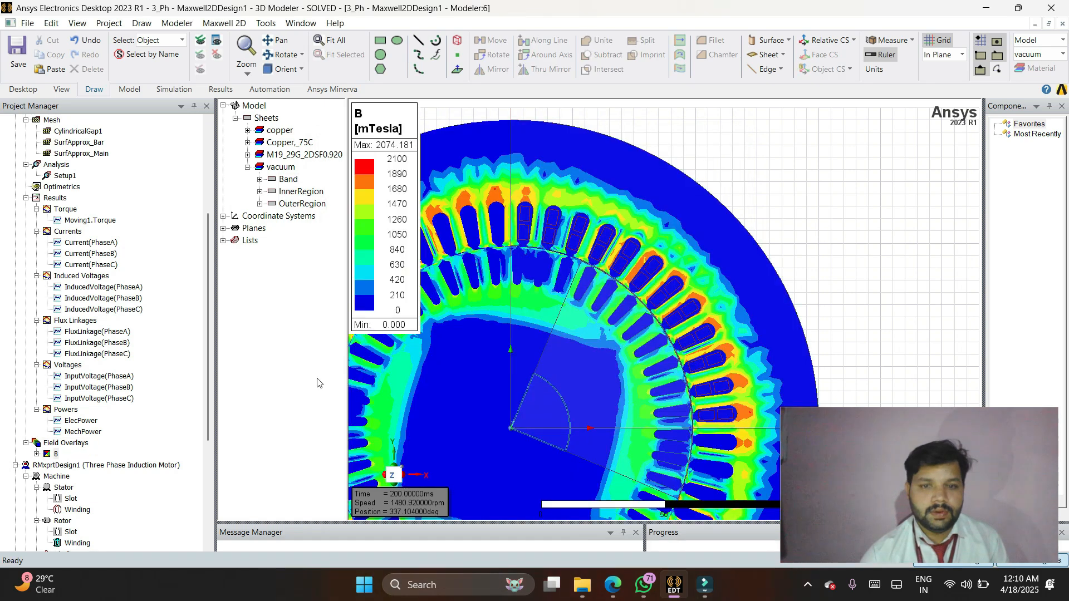
pyautogui.click(331, 41)
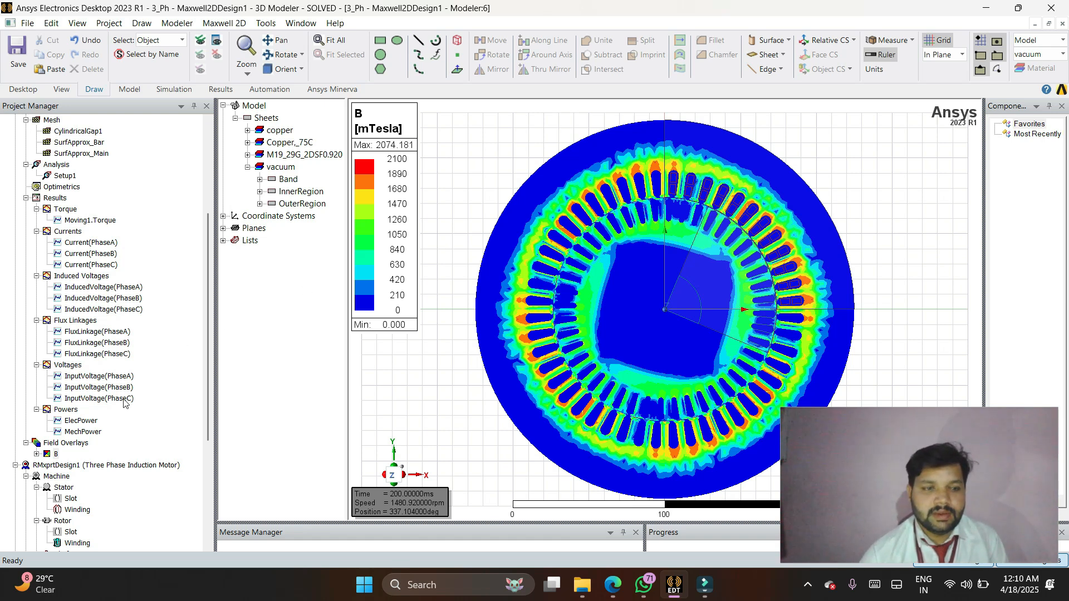
pyautogui.click(61, 448)
pyautogui.rightClick(60, 446)
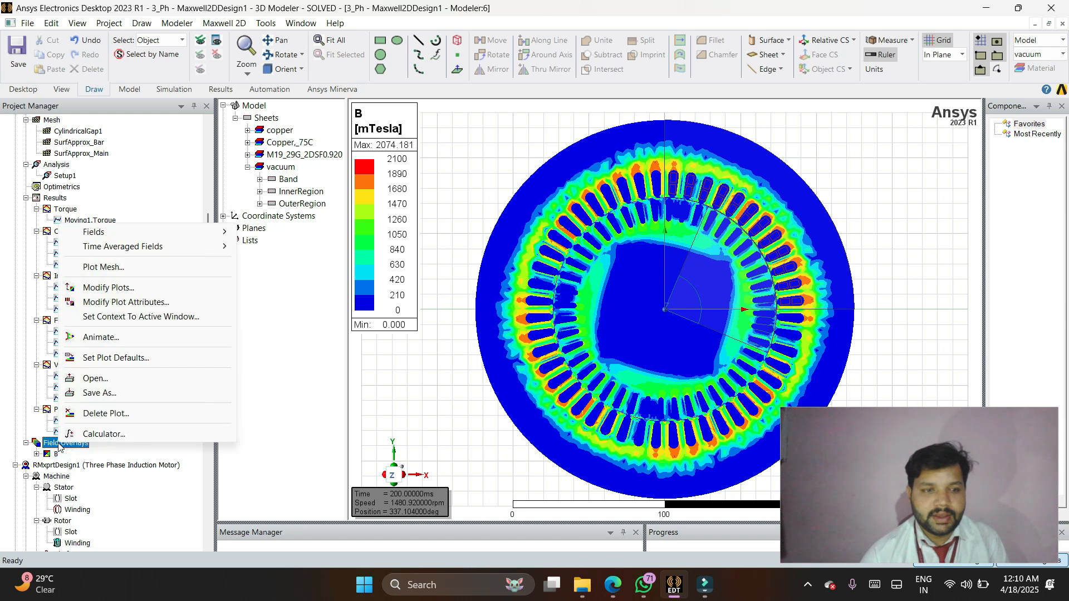
pyautogui.click(299, 409)
# Step: Create a Mag_H field overlay on all objects, plotted for the full model
pyautogui.click(453, 395)
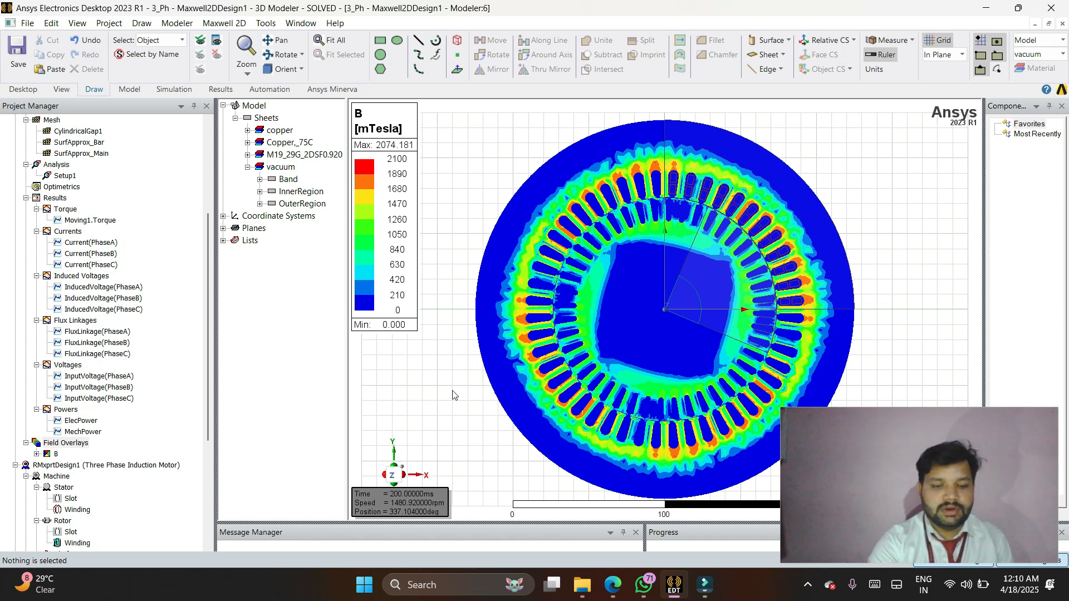
pyautogui.hotkey('ctrl', 'a')
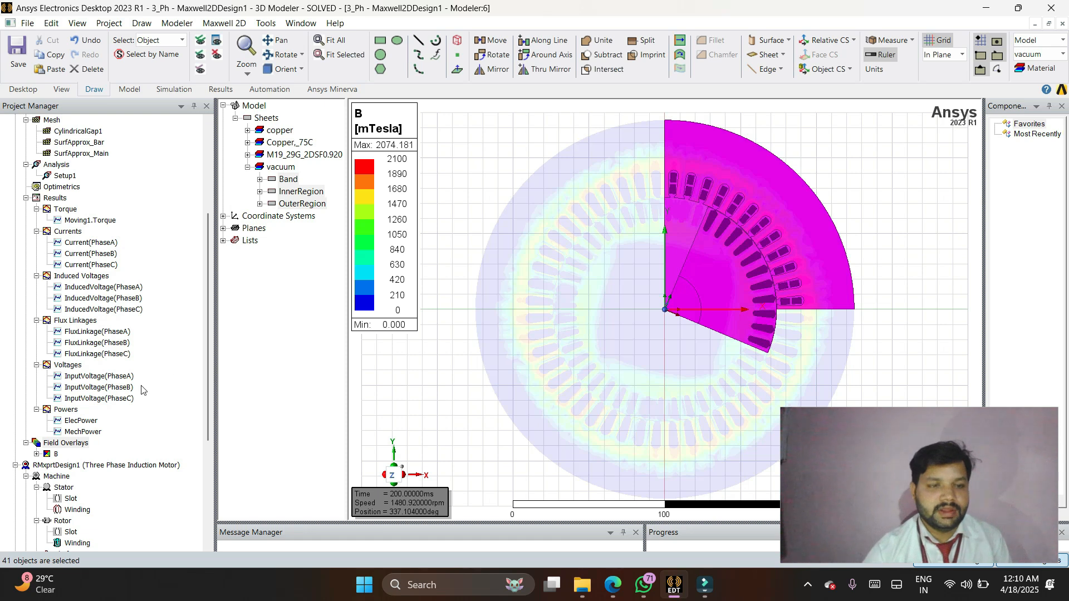
pyautogui.rightClick(66, 444)
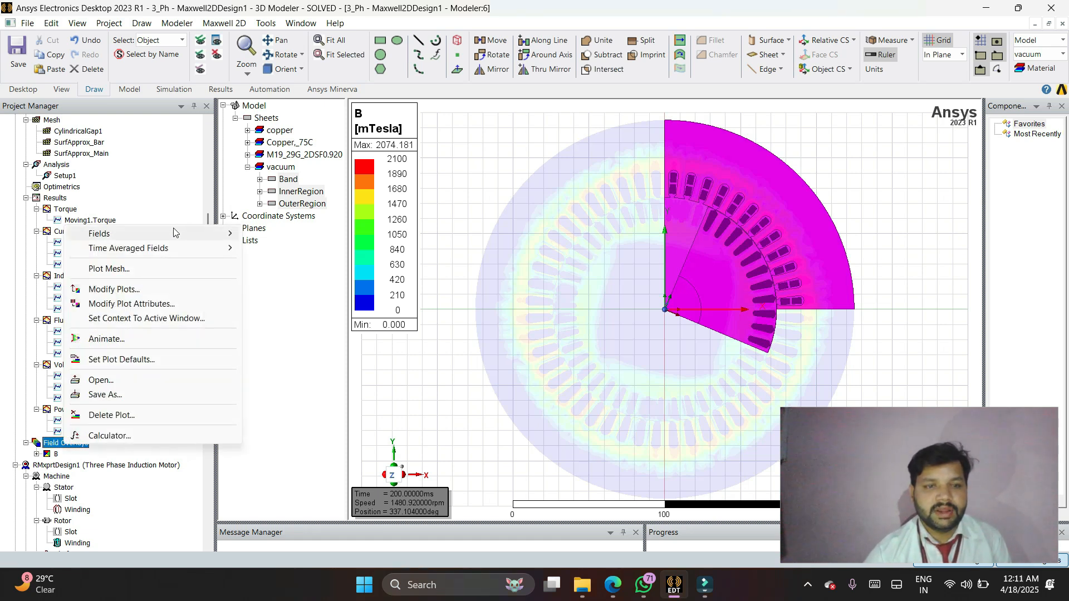
pyautogui.moveTo(174, 233)
pyautogui.moveTo(298, 262)
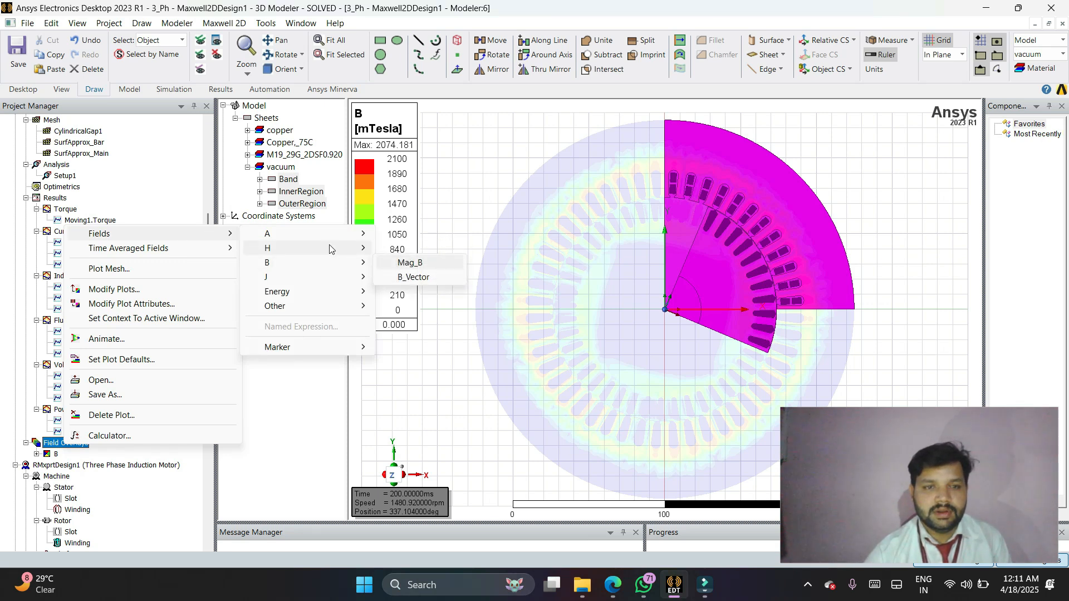
pyautogui.moveTo(350, 249)
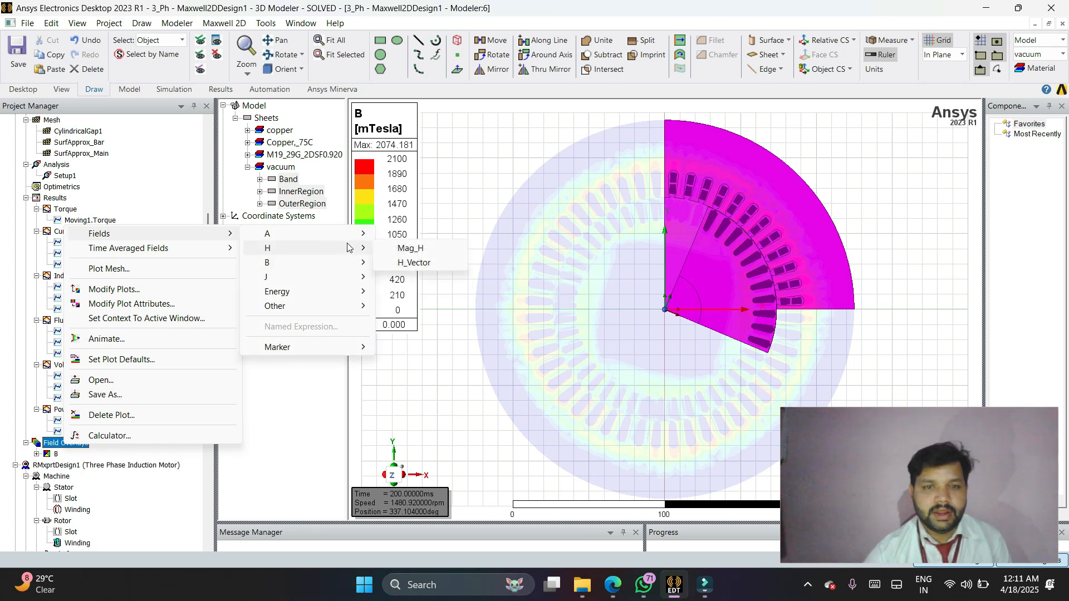
pyautogui.click(401, 249)
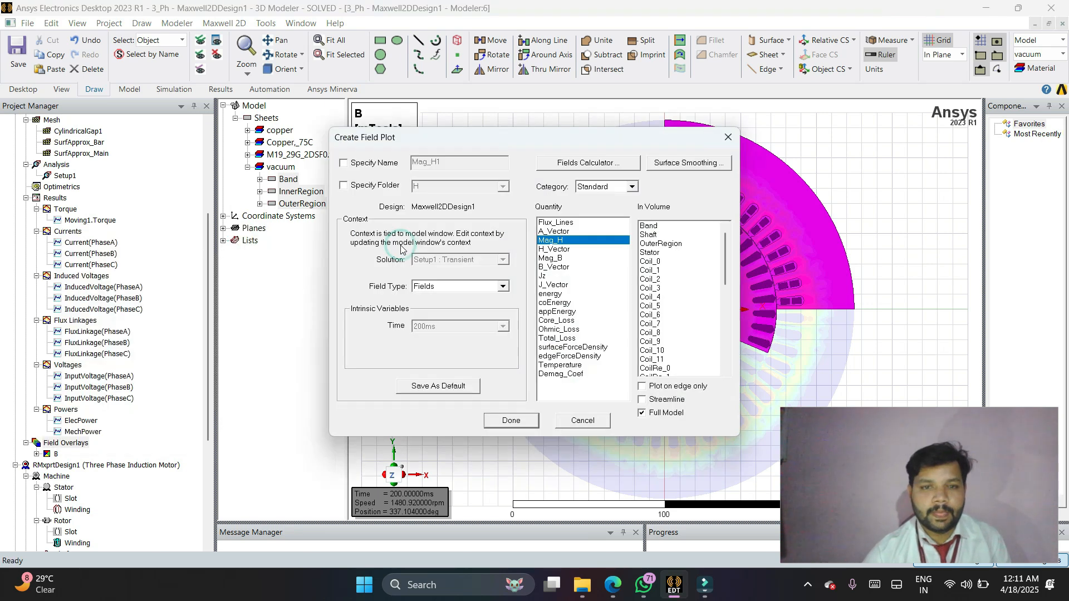
pyautogui.click(504, 422)
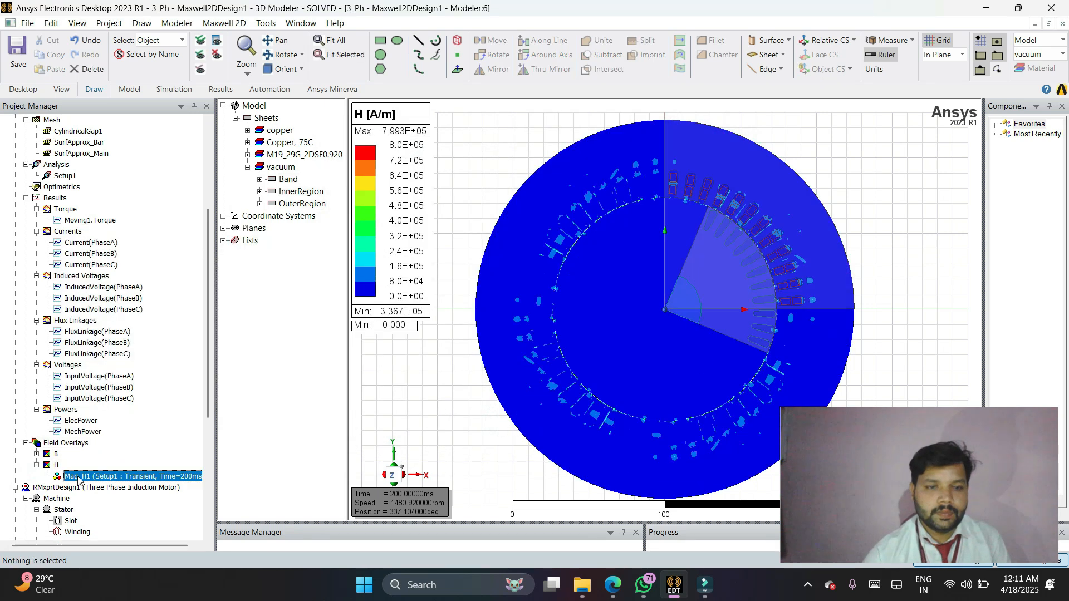